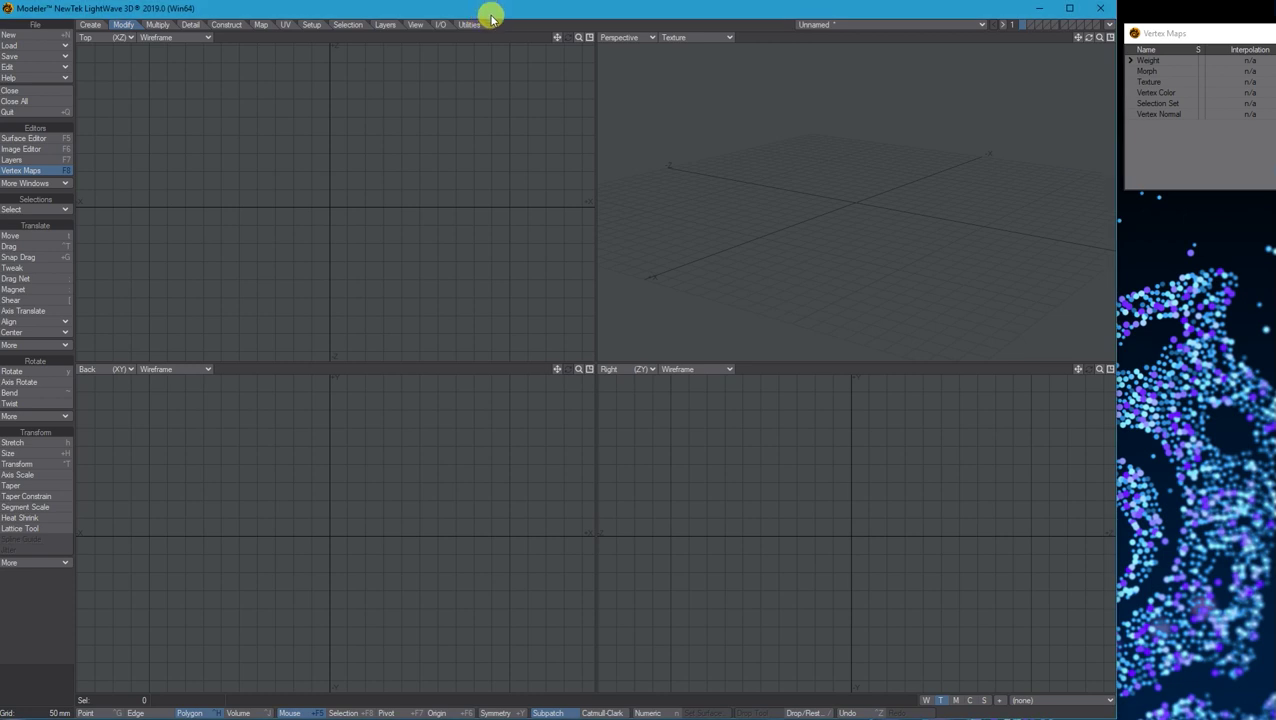
# Step: Load 089.jpg as the backdrop image of the BottR viewport, fit the photo in view and close the display options
pyautogui.moveTo(491, 22); pyautogui.dragTo(487, 17)
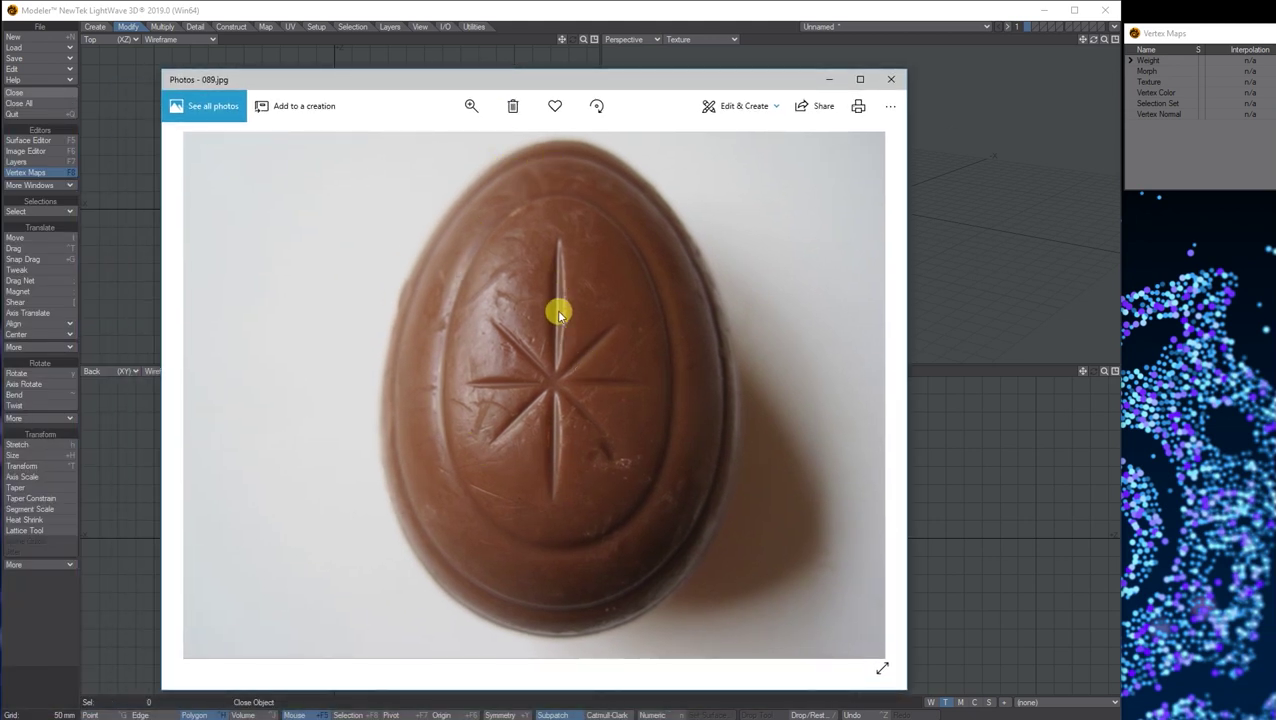
pyautogui.moveTo(708, 78); pyautogui.dragTo(0, 78)
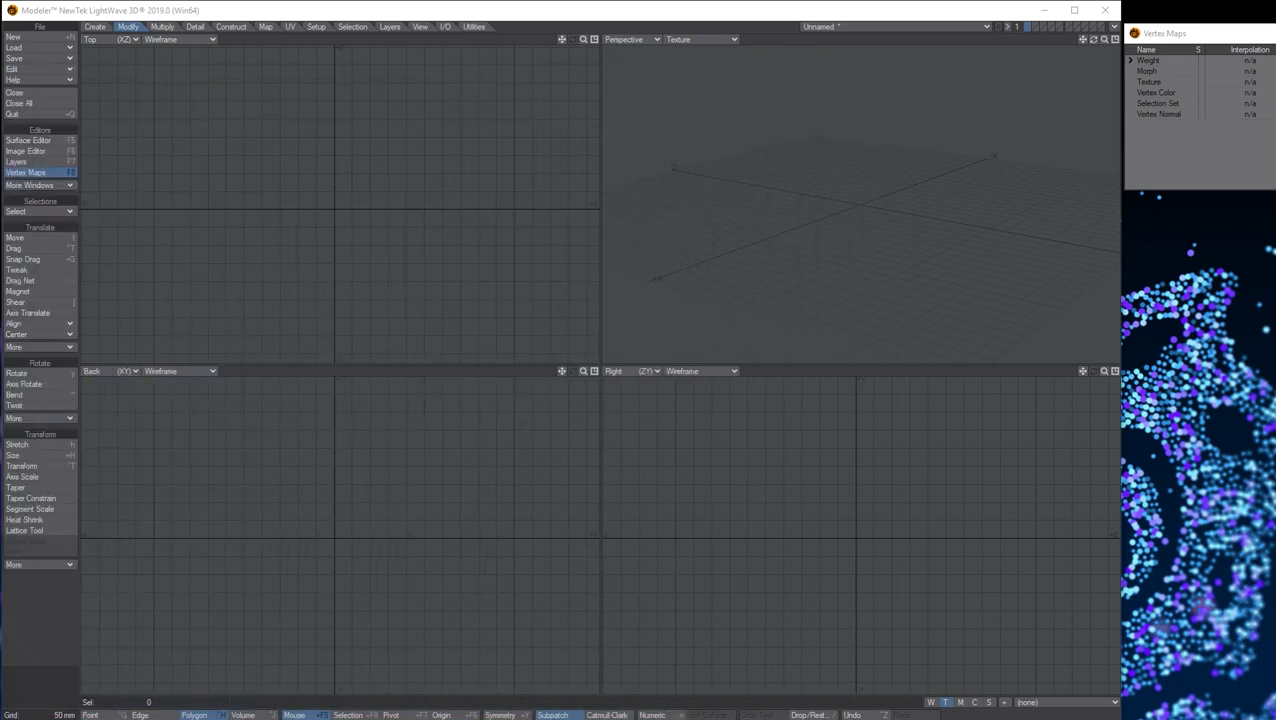
pyautogui.click(28, 68)
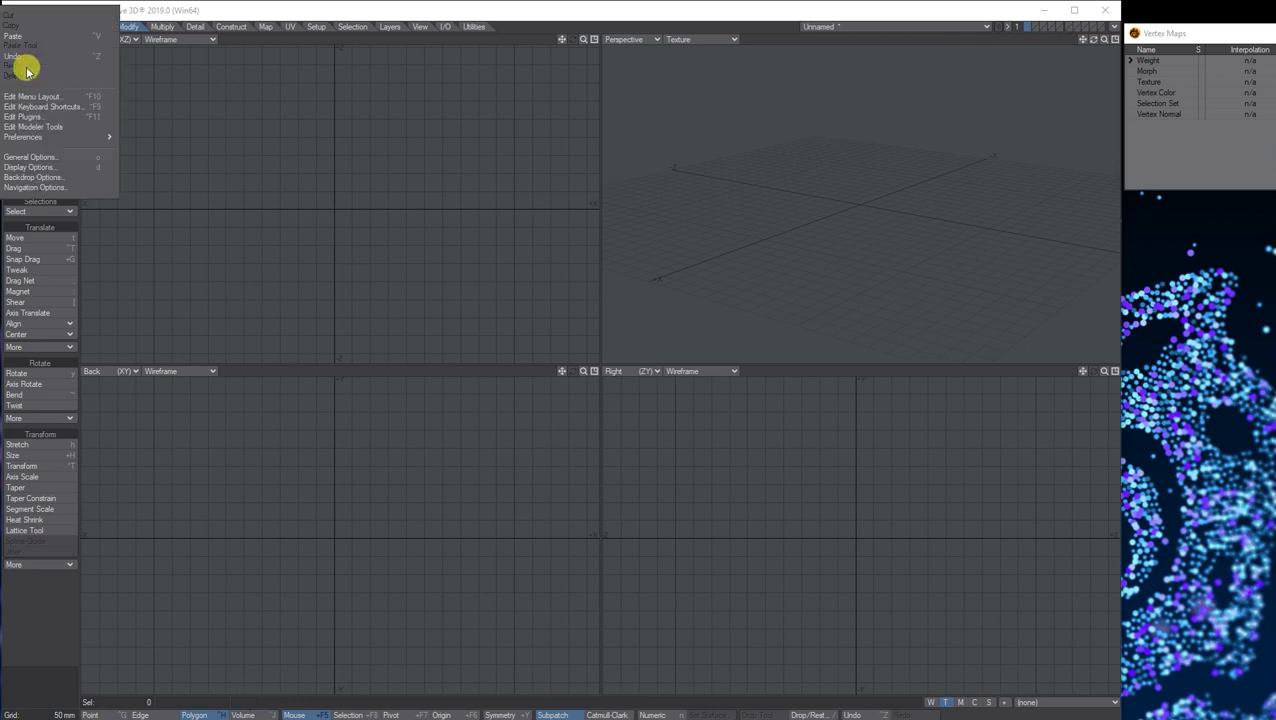
pyautogui.click(43, 177)
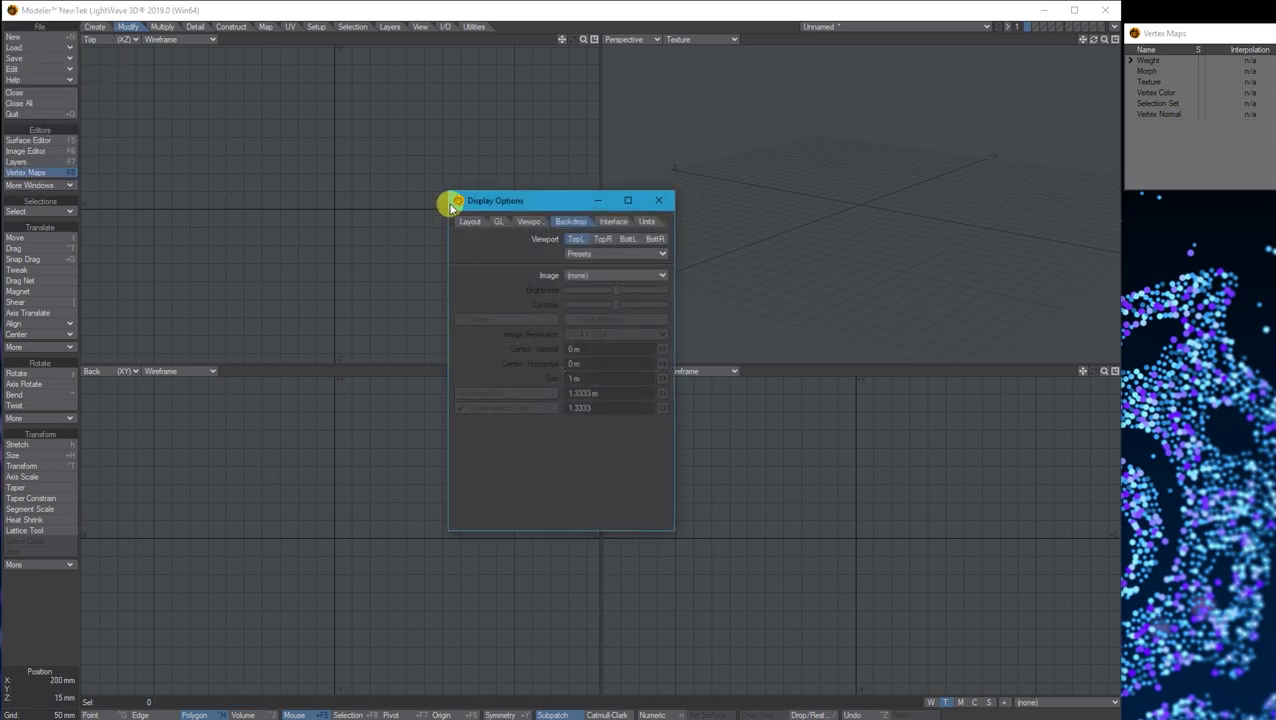
pyautogui.click(578, 254)
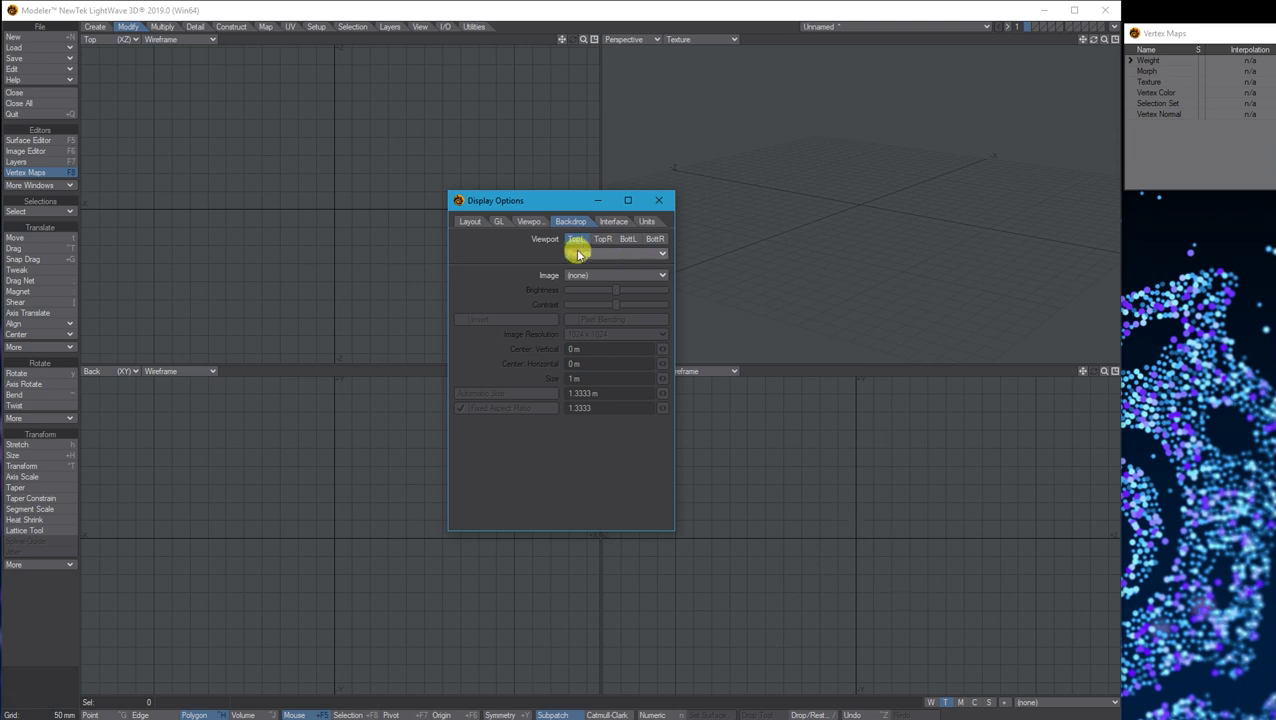
pyautogui.click(656, 240)
pyautogui.click(633, 255)
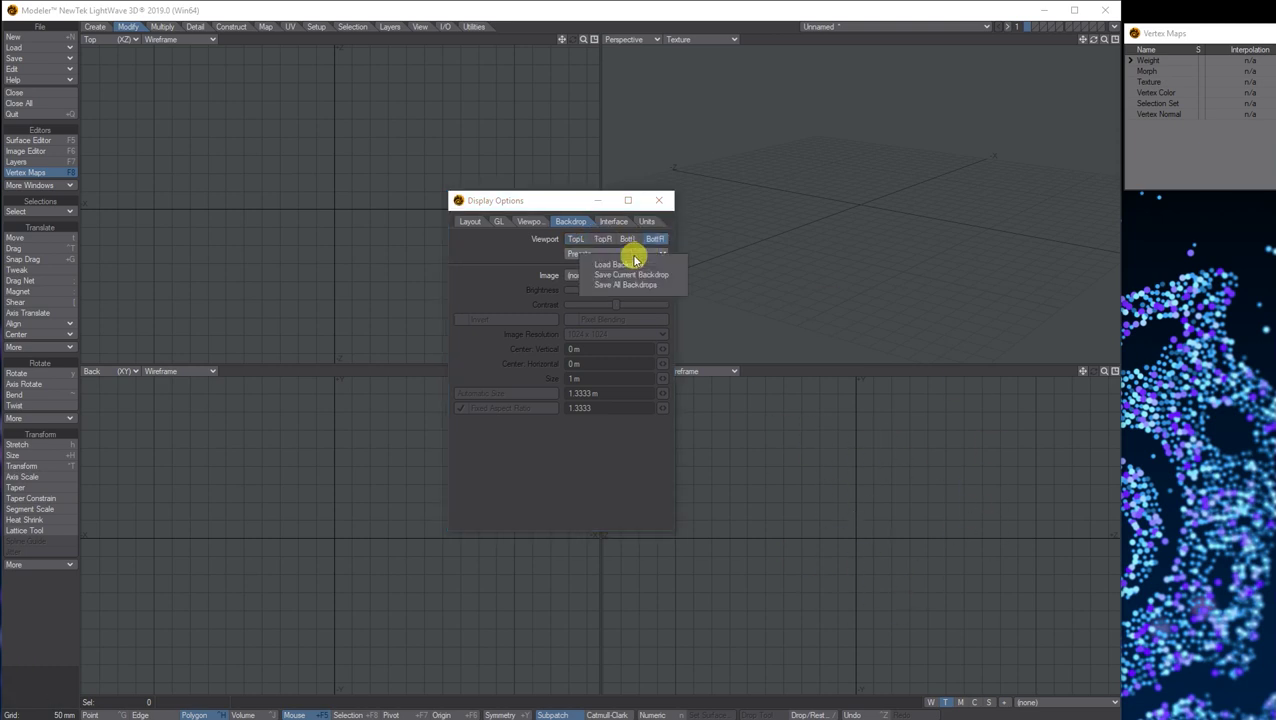
pyautogui.click(633, 266)
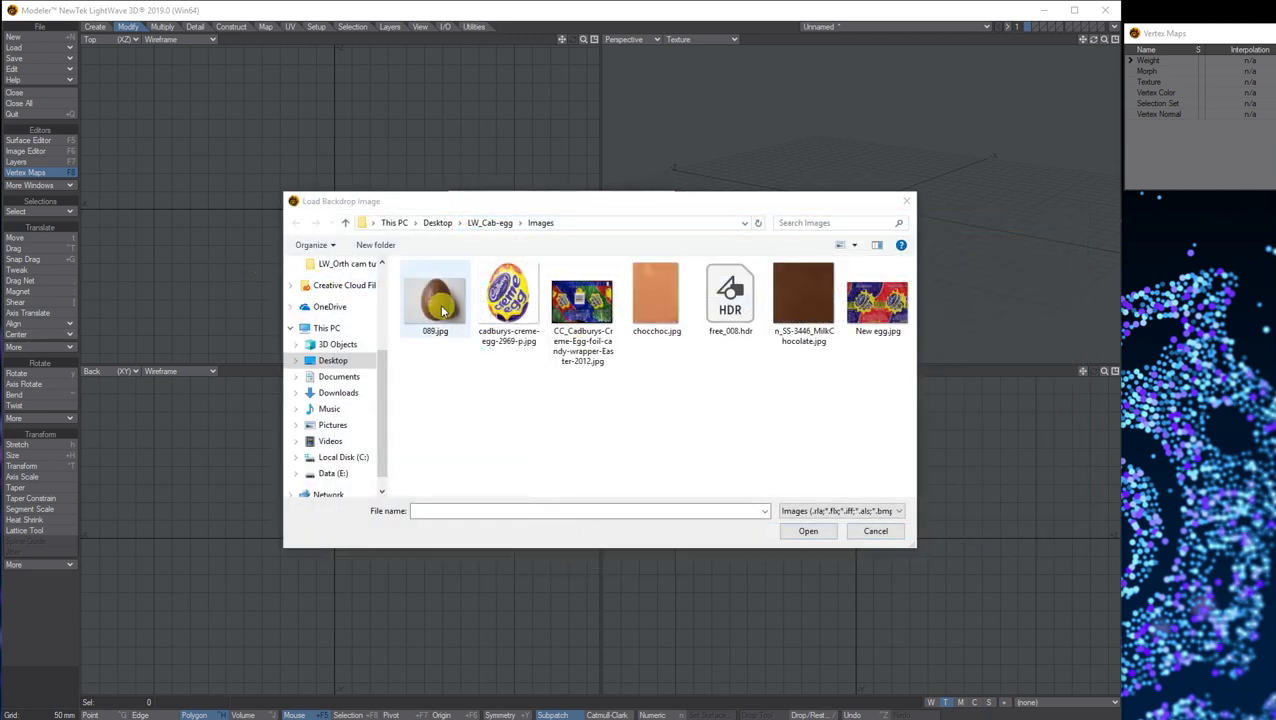
pyautogui.click(441, 308)
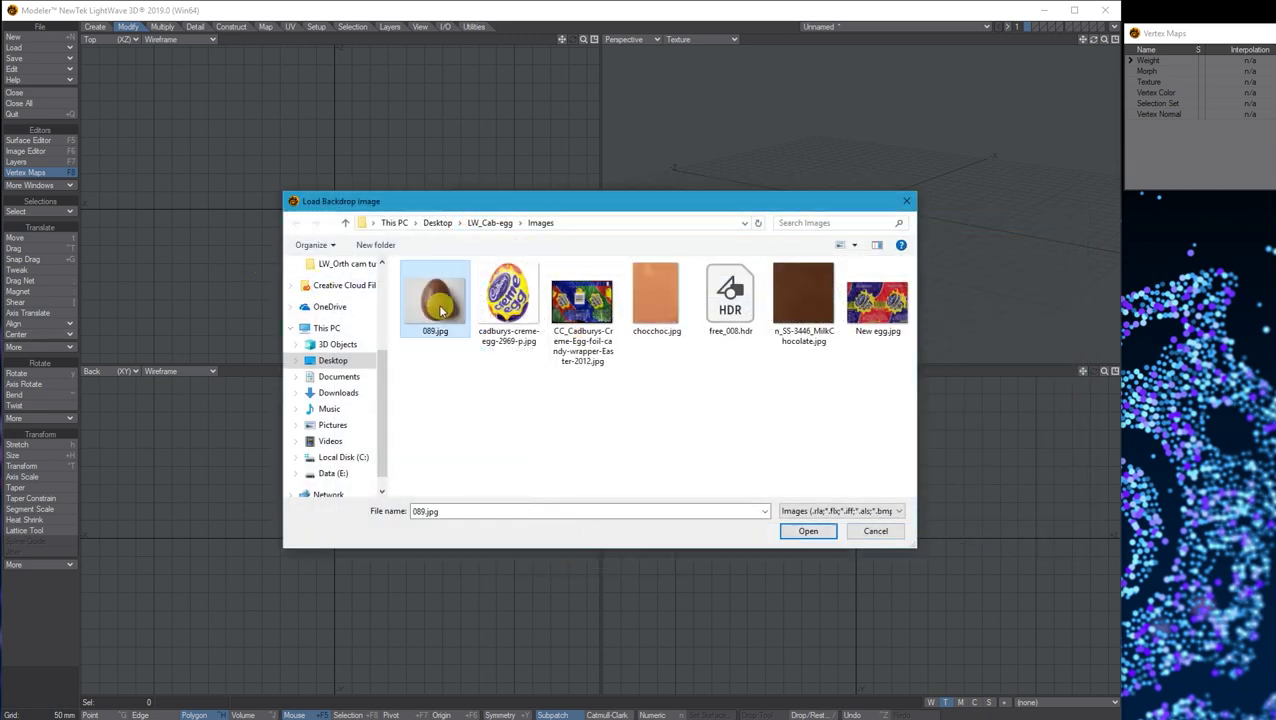
pyautogui.click(810, 531)
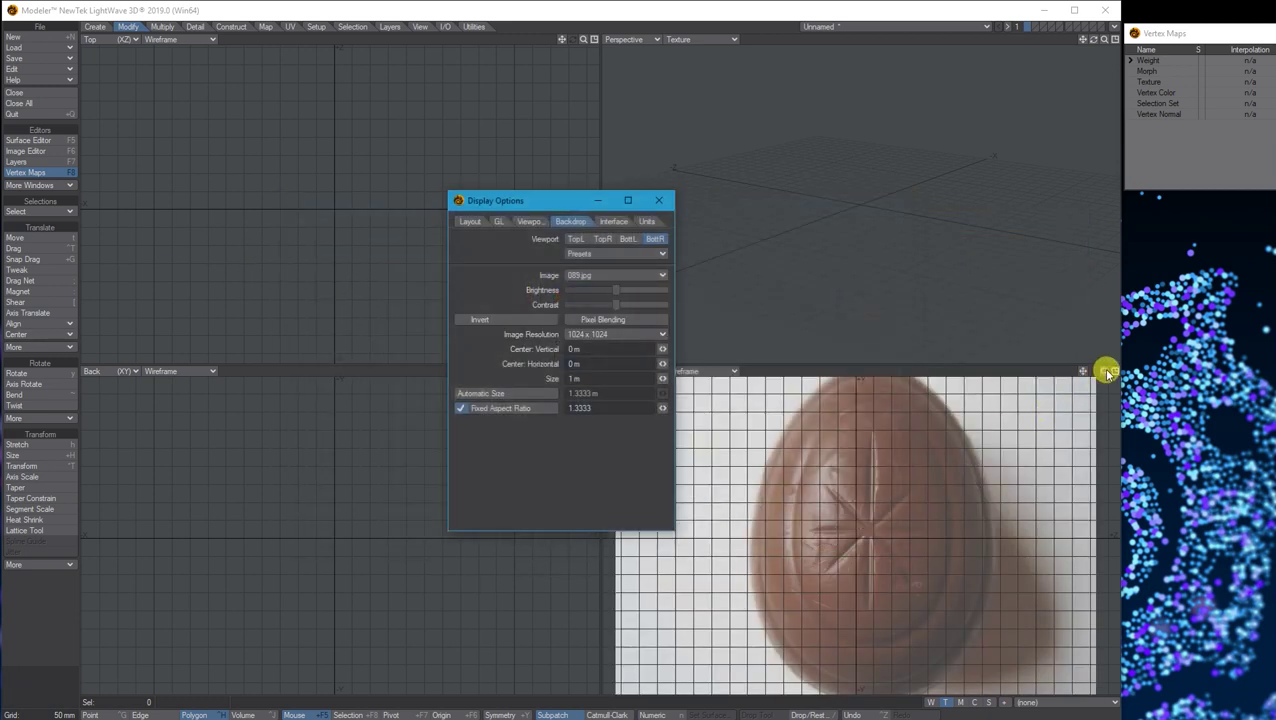
pyautogui.moveTo(1104, 371); pyautogui.dragTo(1084, 371)
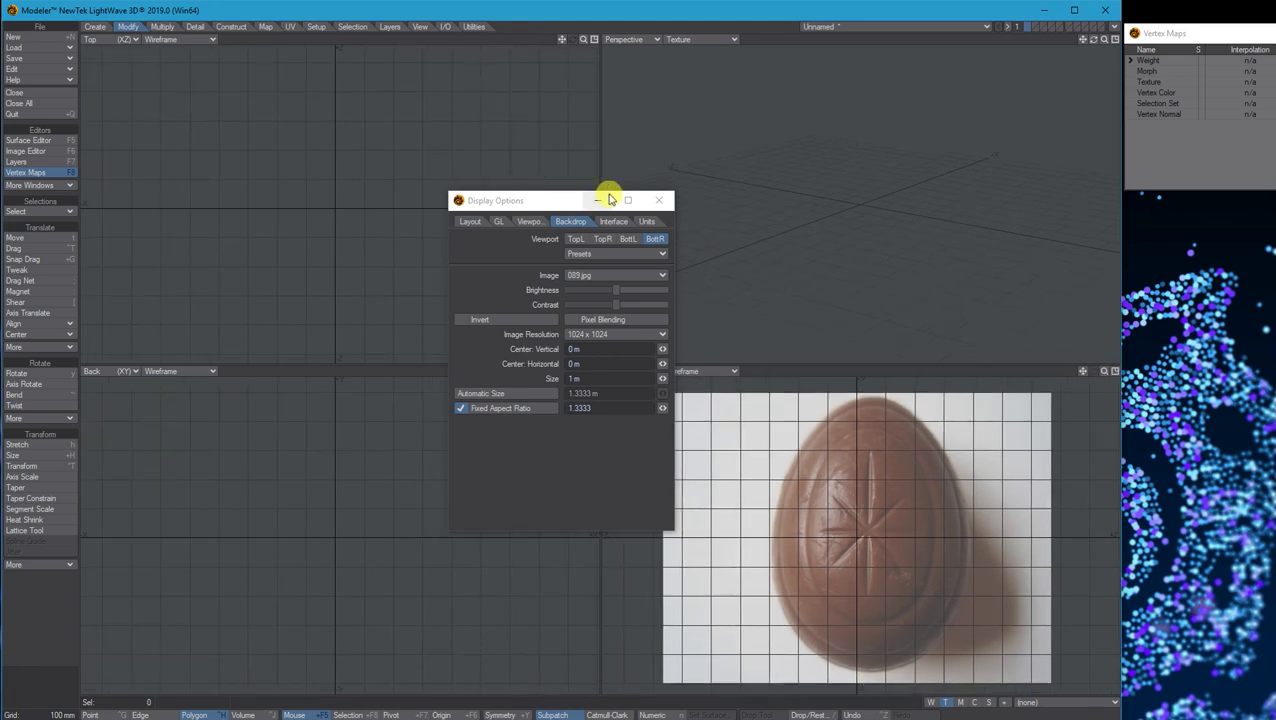
pyautogui.click(658, 200)
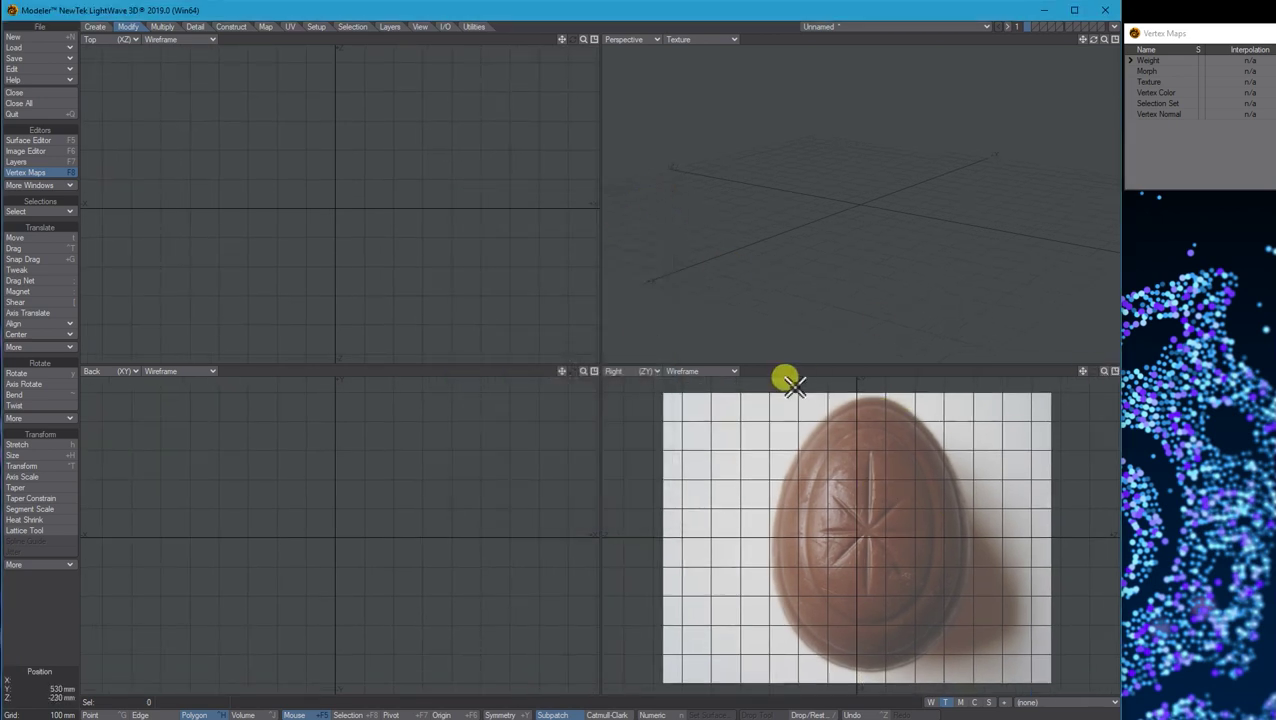
# Step: Create a UV texture map named Egg with Linear subpatch interpolation
pyautogui.click(94, 27)
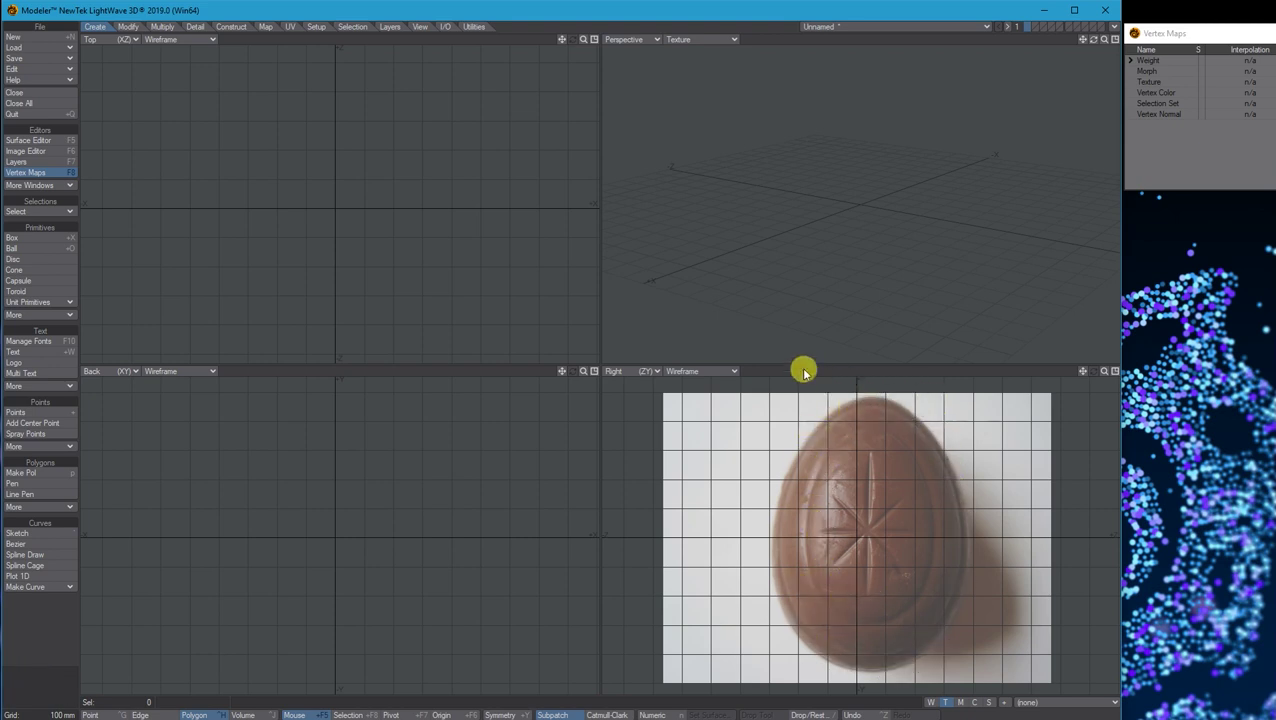
pyautogui.click(946, 704)
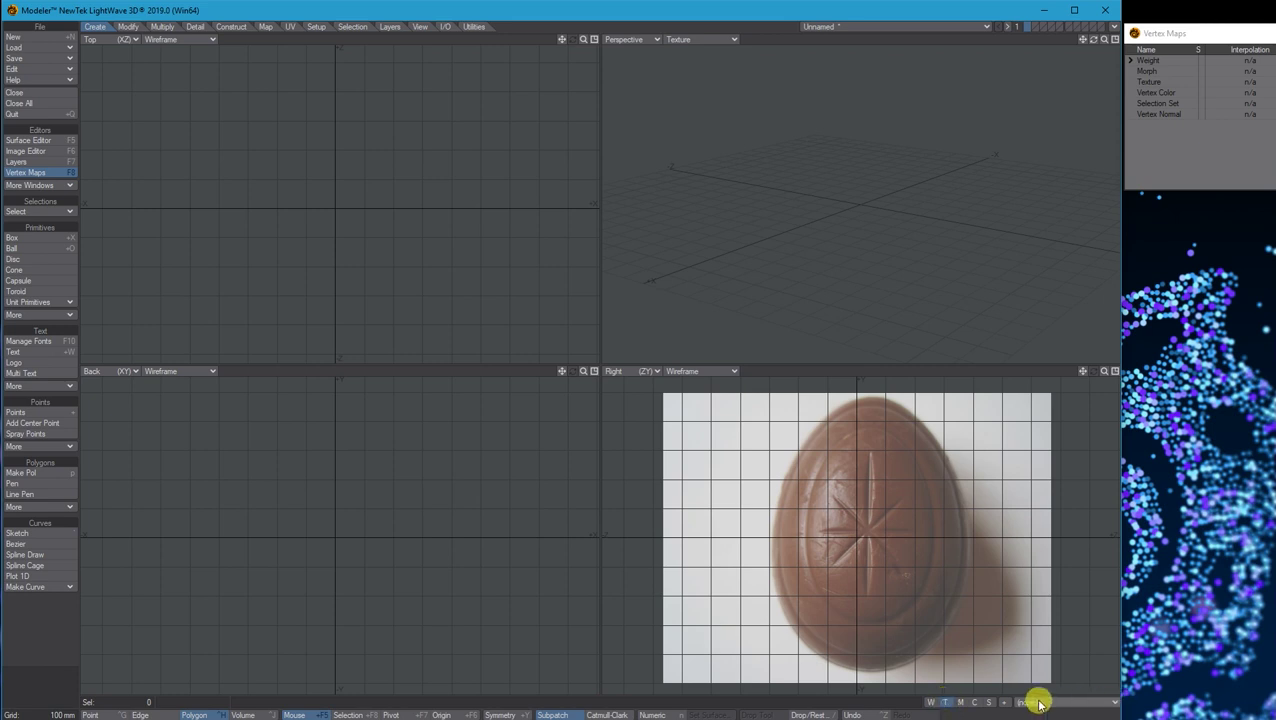
pyautogui.click(1039, 704)
pyautogui.click(1041, 708)
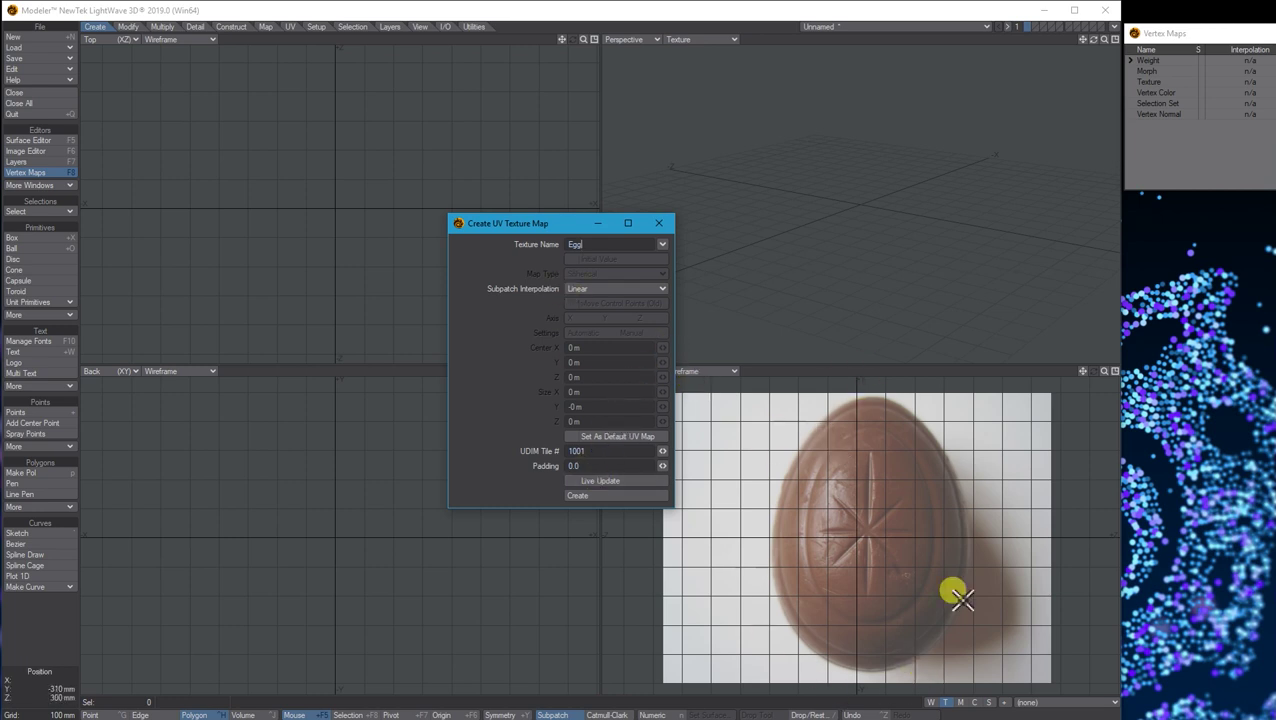
pyautogui.click(659, 224)
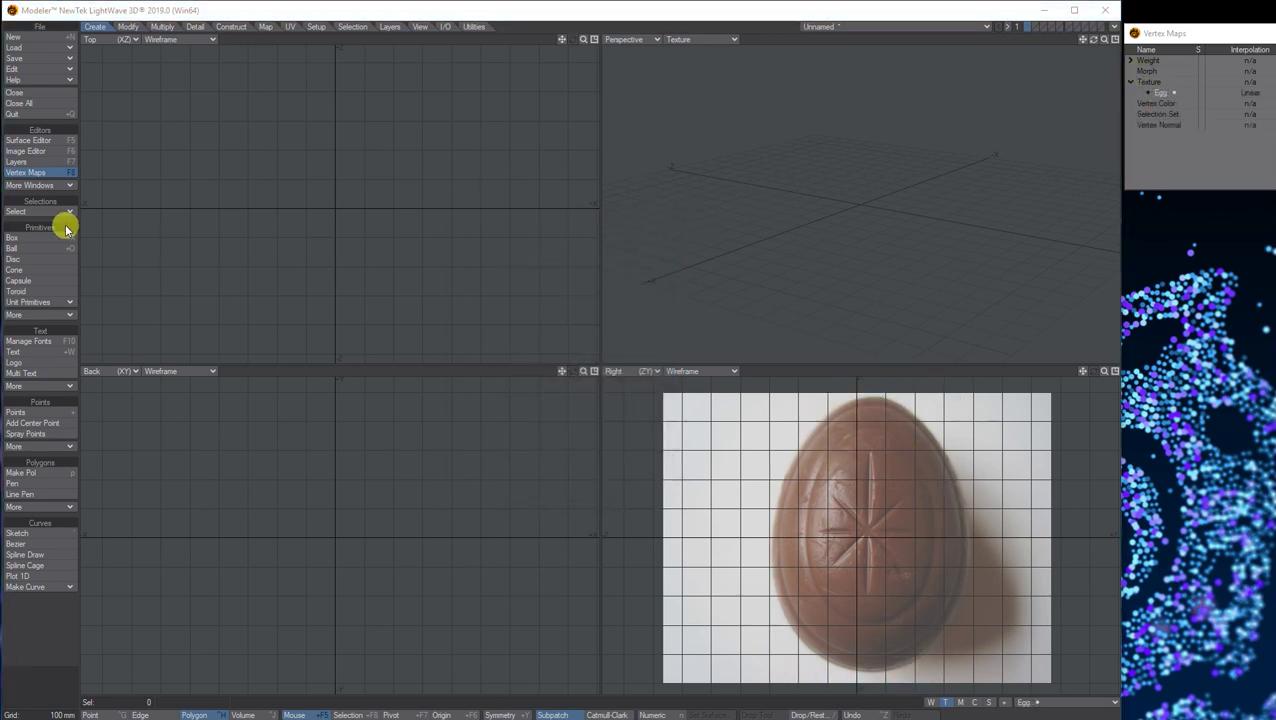
# Step: Generate a Globe ball on the X axis with 24 sides, 12 segments and Make UVs, and display the perspective view as Textured Wire
pyautogui.click(22, 250)
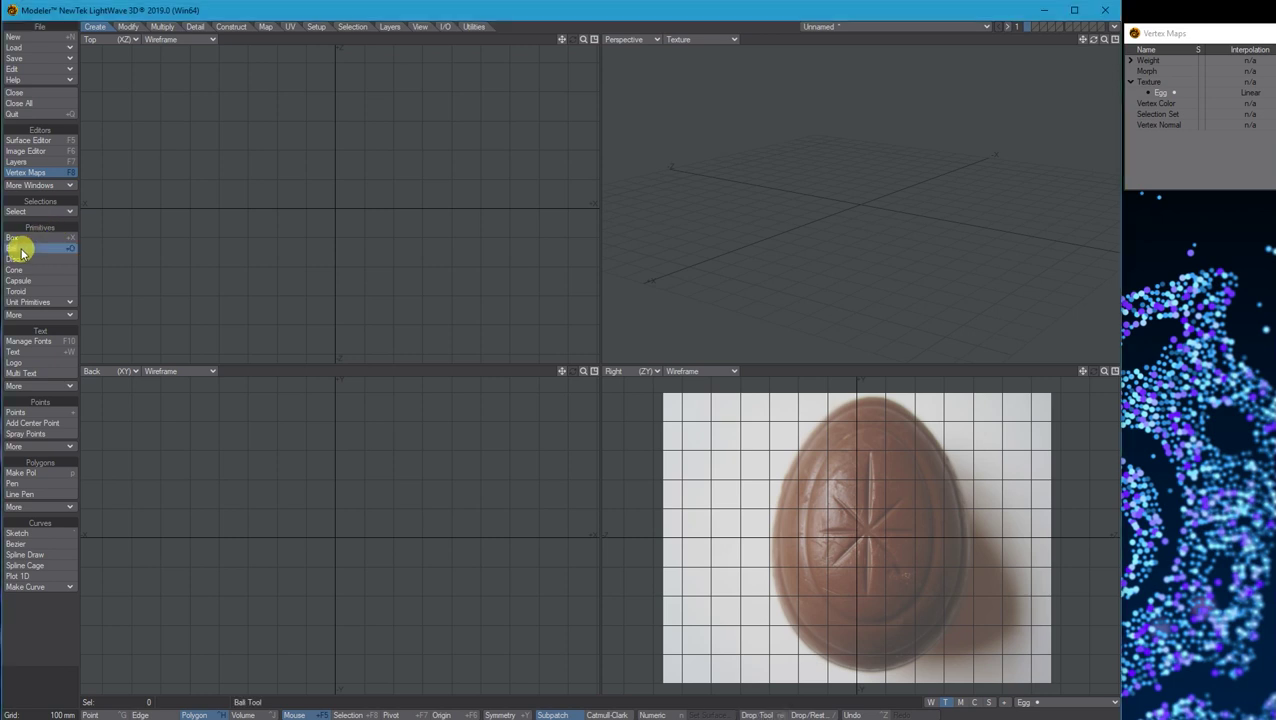
pyautogui.press('n')
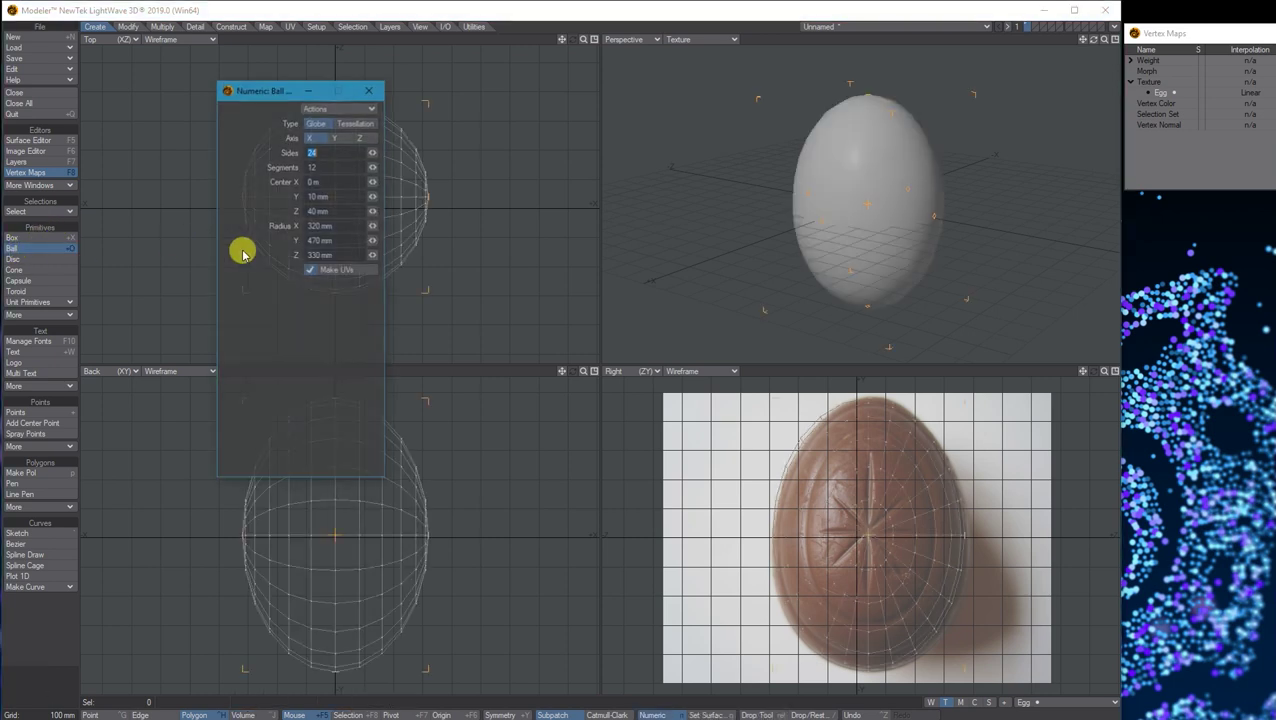
pyautogui.click(703, 41)
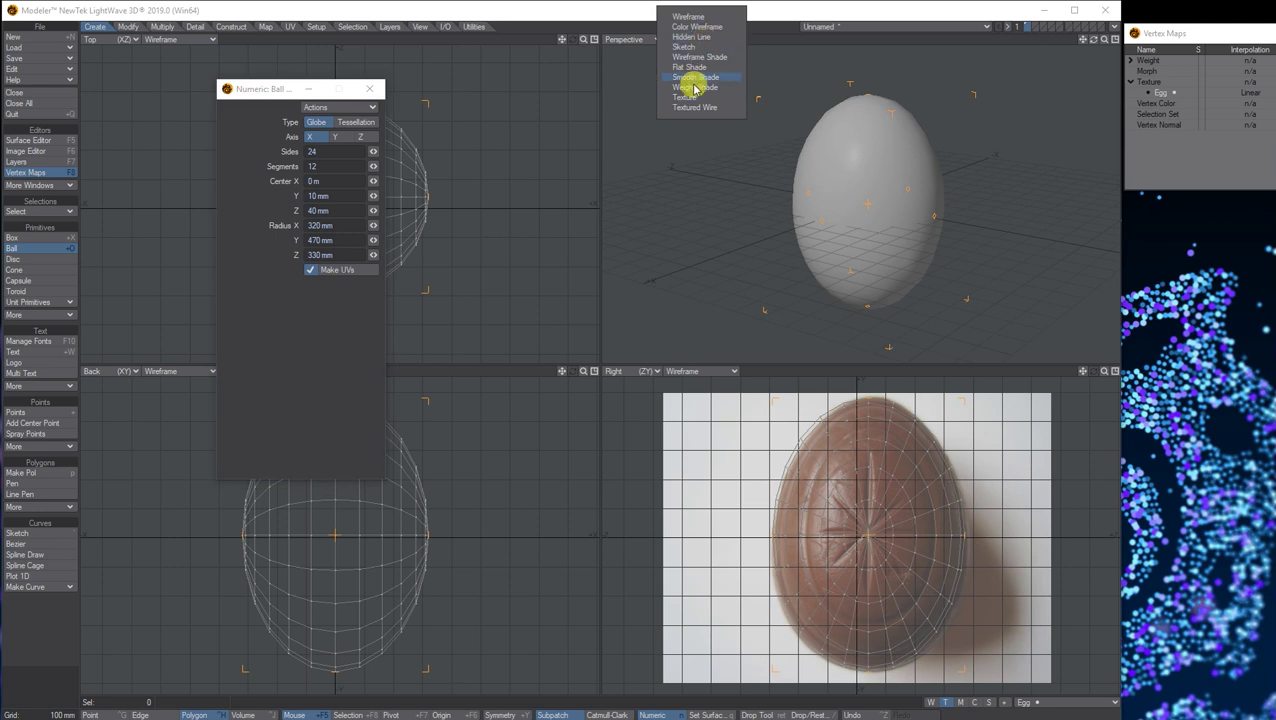
pyautogui.click(692, 90)
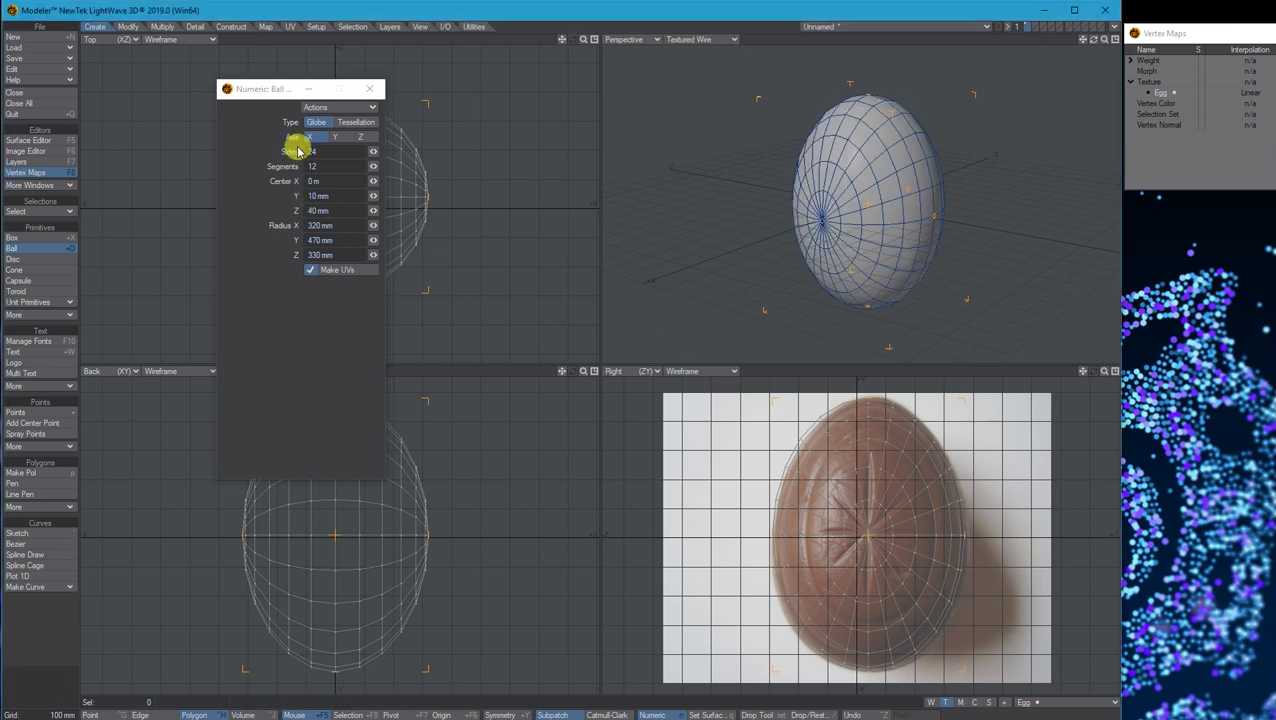
pyautogui.moveTo(269, 91); pyautogui.dragTo(499, 88)
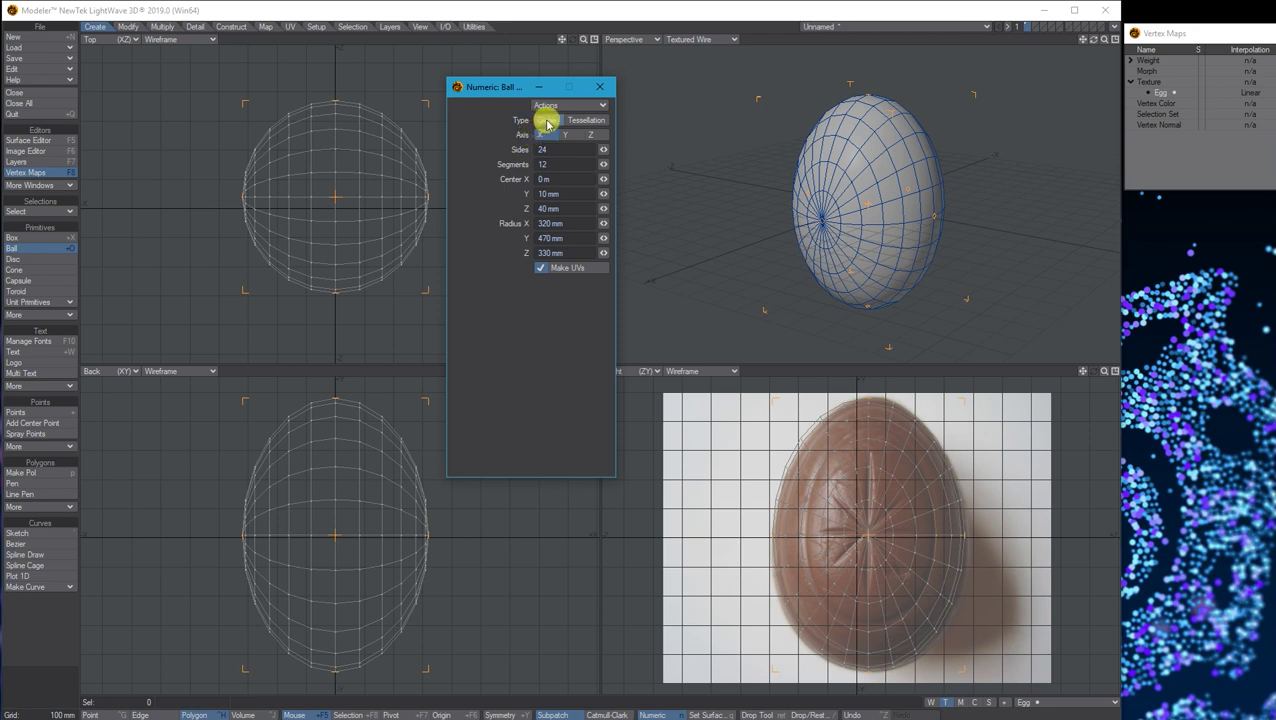
pyautogui.click(547, 120)
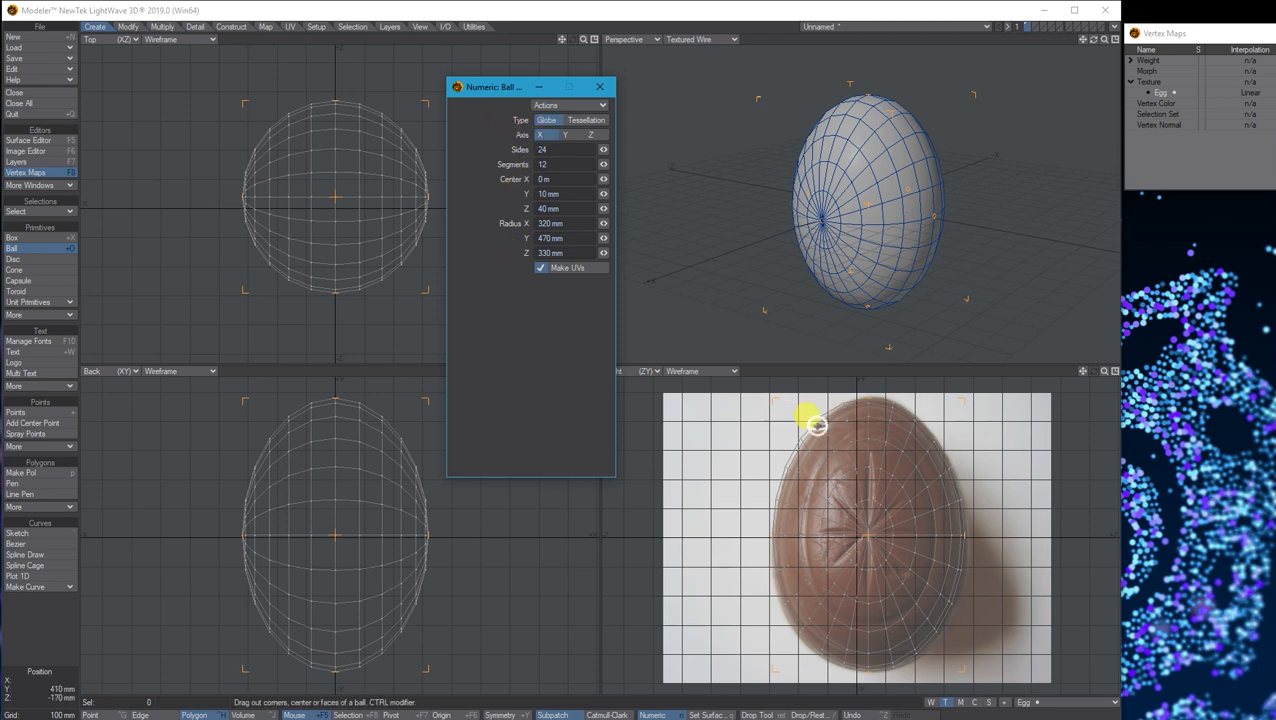
# Step: Fit the ball's width to the egg photo in the Right view with a Z radius of 340 mm, and finish the ball
pyautogui.moveTo(863, 392); pyautogui.dragTo(863, 394)
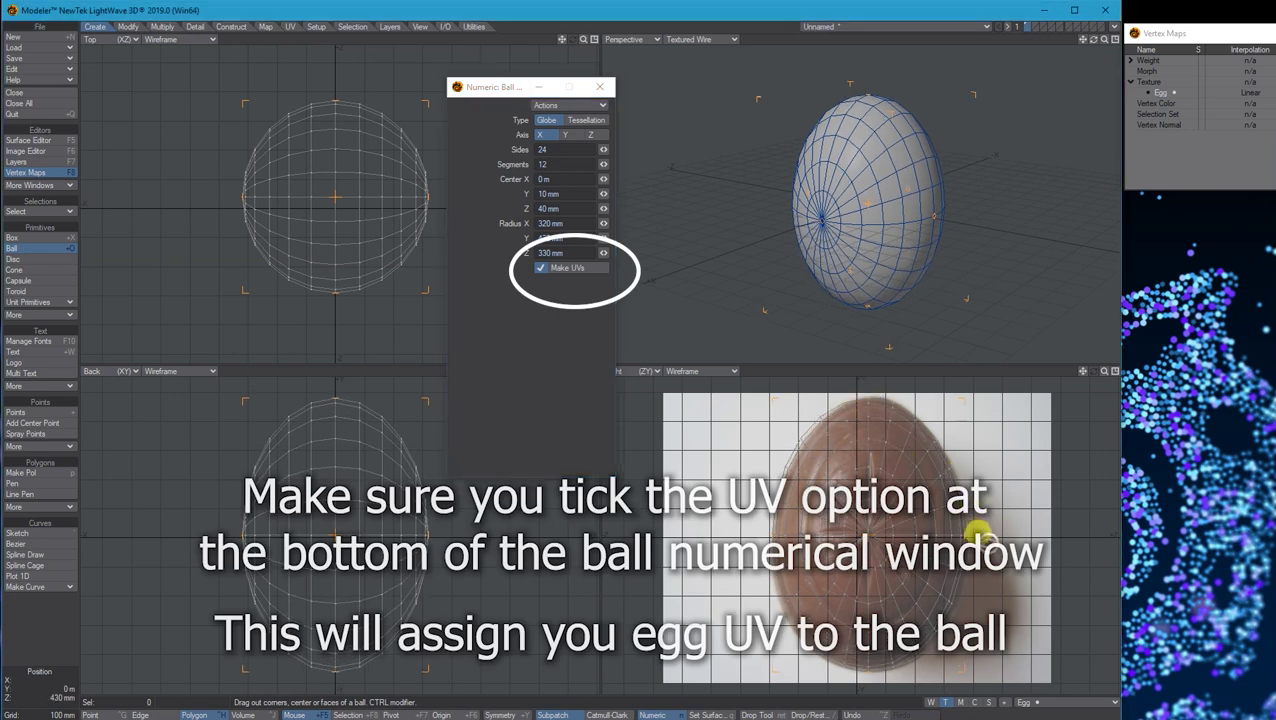
pyautogui.moveTo(962, 533); pyautogui.dragTo(972, 540)
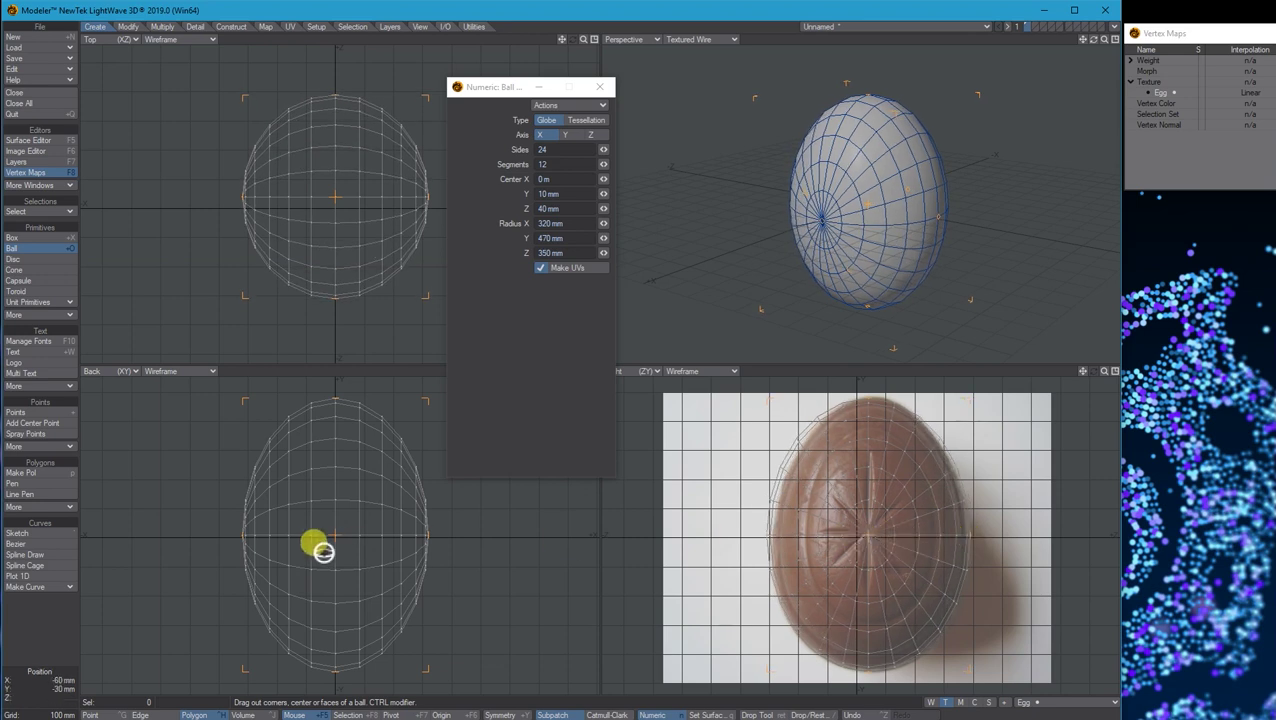
pyautogui.moveTo(1092, 40); pyautogui.dragTo(1146, 30)
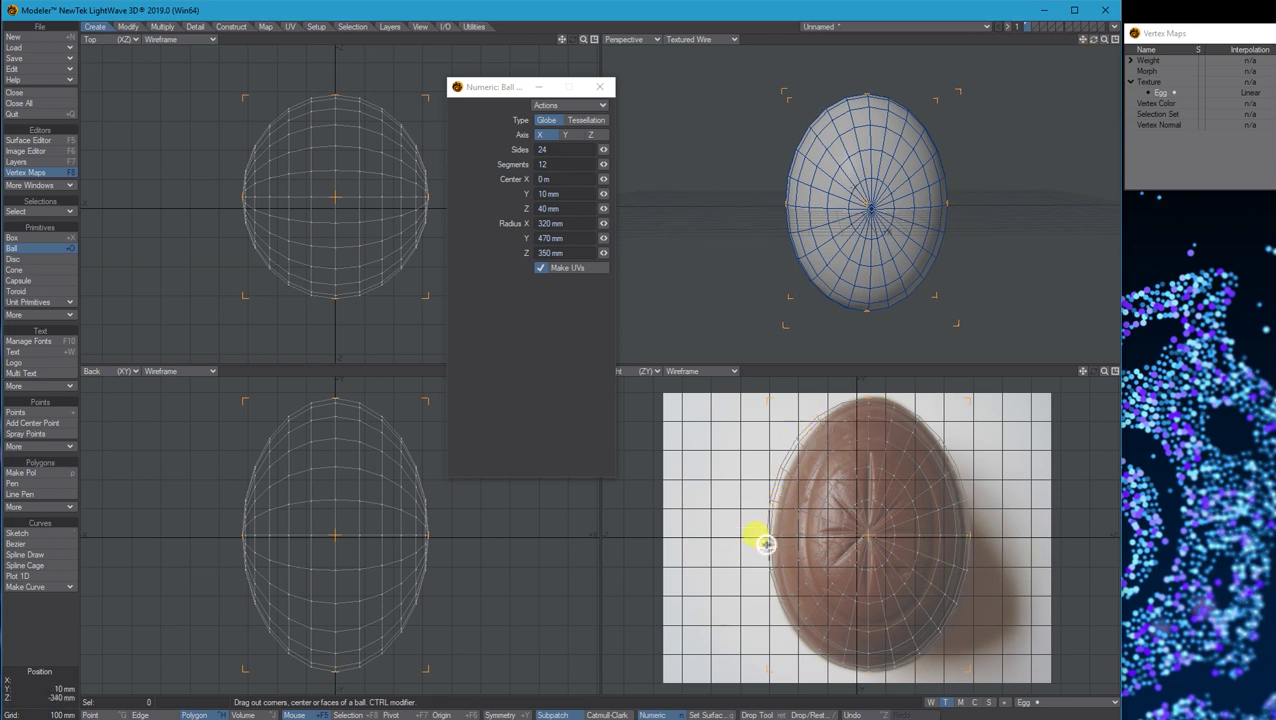
pyautogui.moveTo(772, 540); pyautogui.dragTo(774, 540)
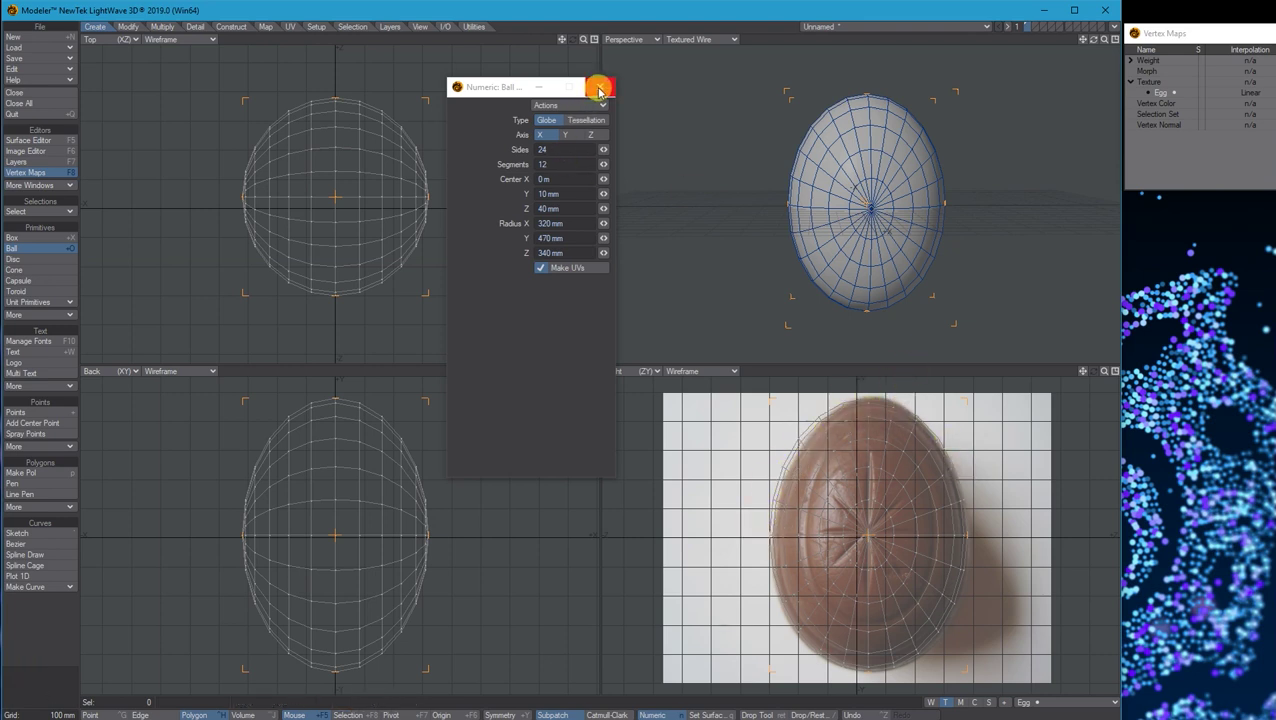
pyautogui.click(599, 90)
pyautogui.press('space')
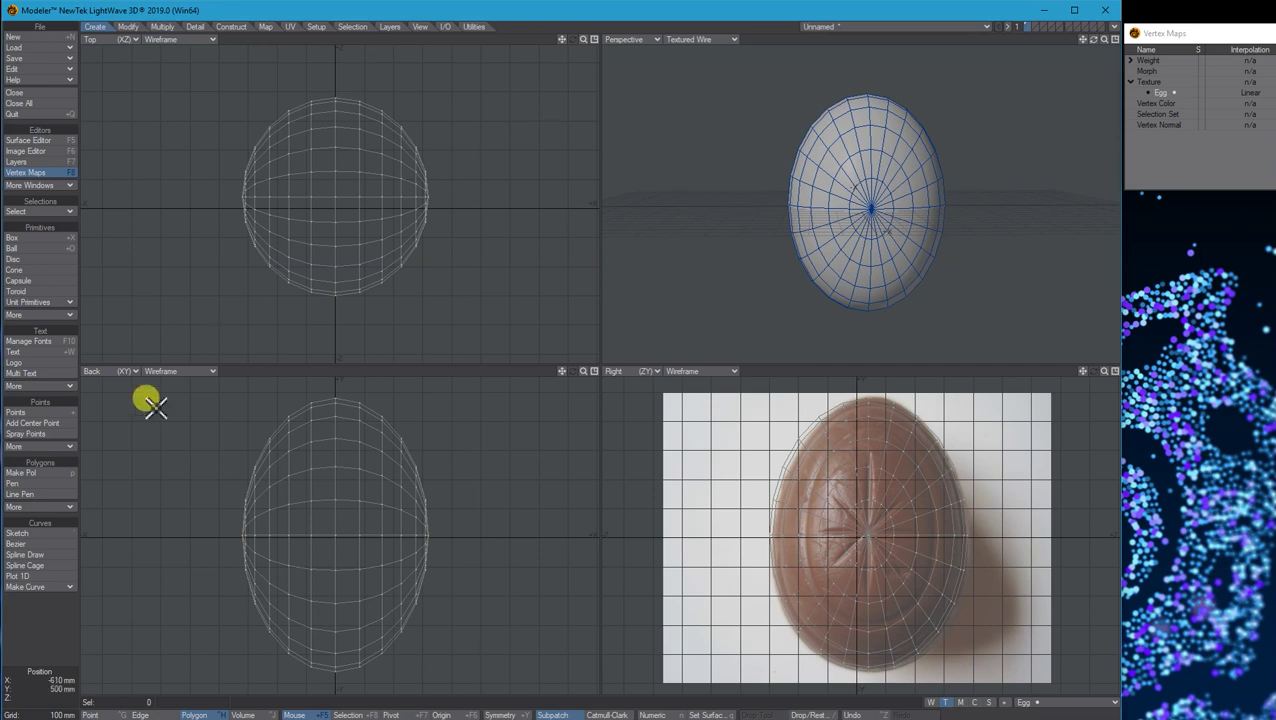
# Step: Taper the ball's upper end into an egg shape with Taper Constrain at 83%, using a linear falloff from Y -110 mm to 480 mm
pyautogui.click(163, 28)
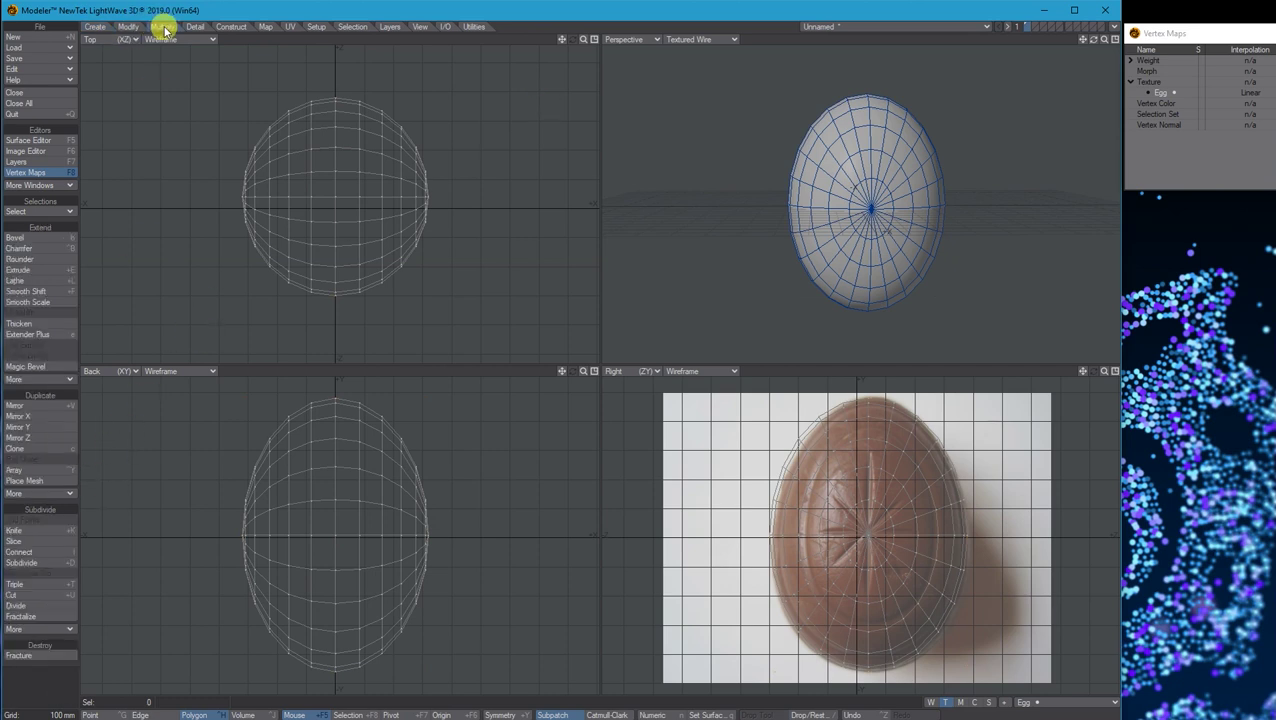
pyautogui.click(129, 27)
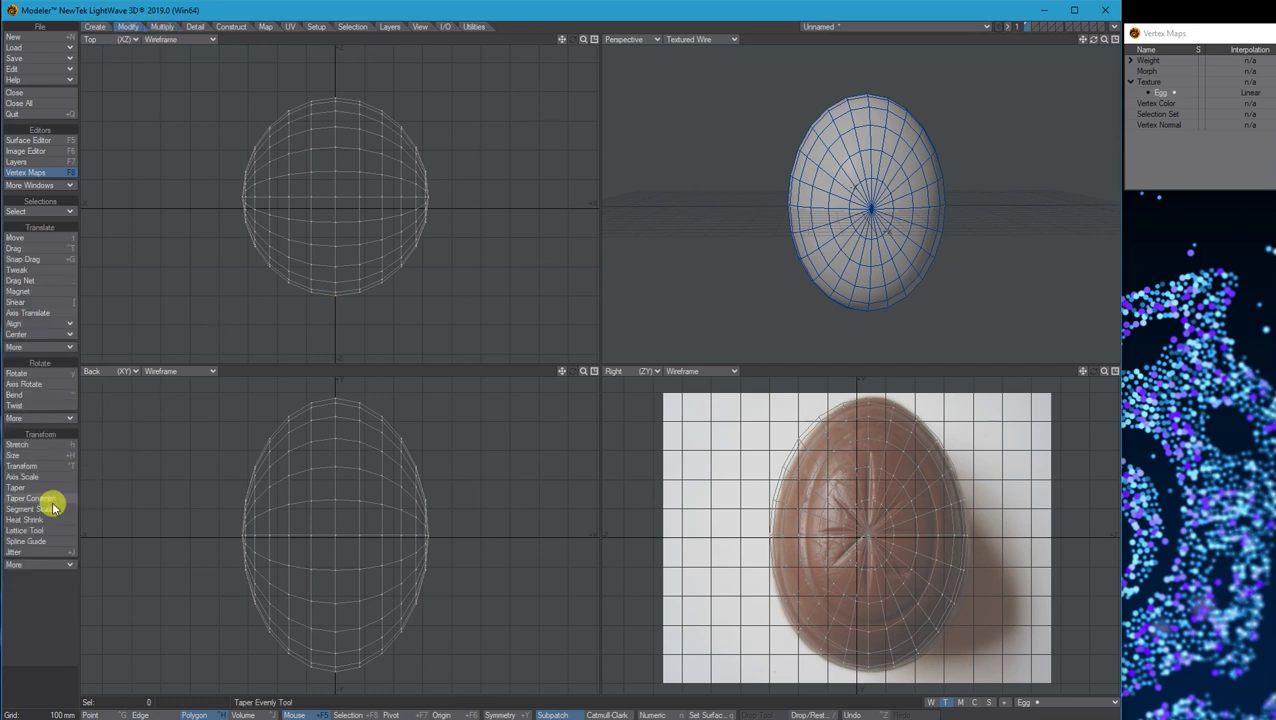
pyautogui.click(22, 499)
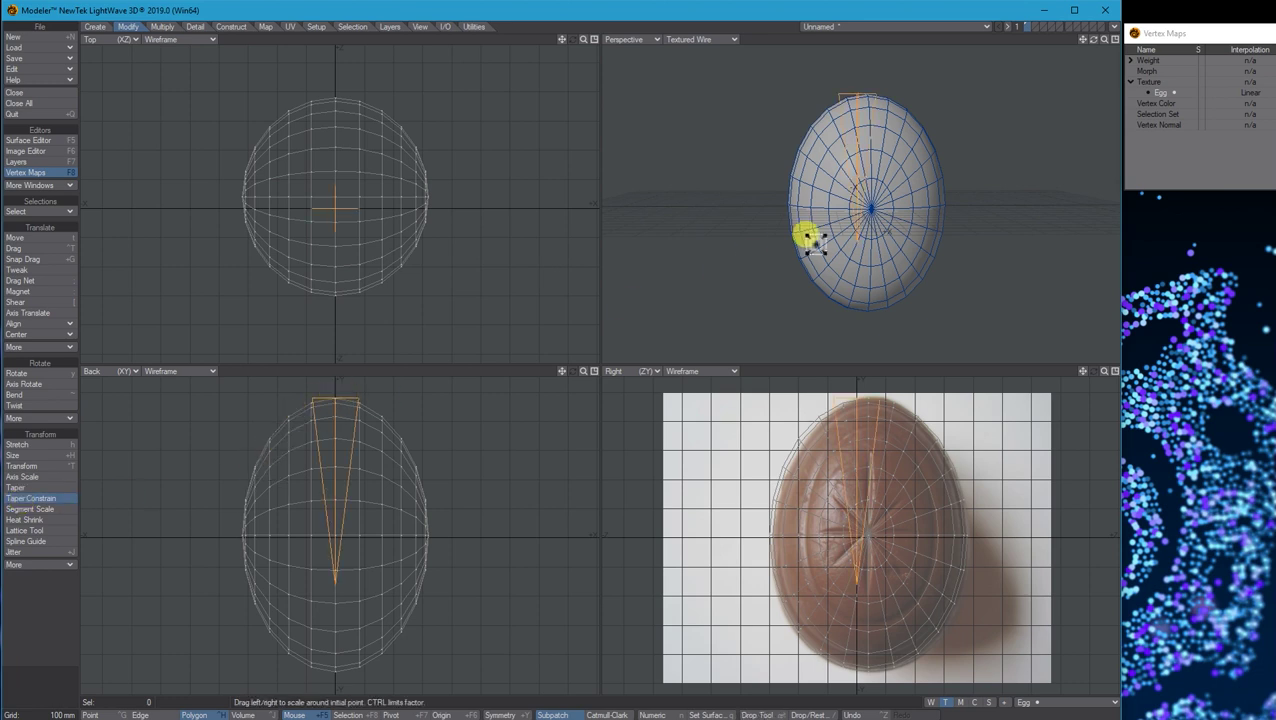
pyautogui.press('n')
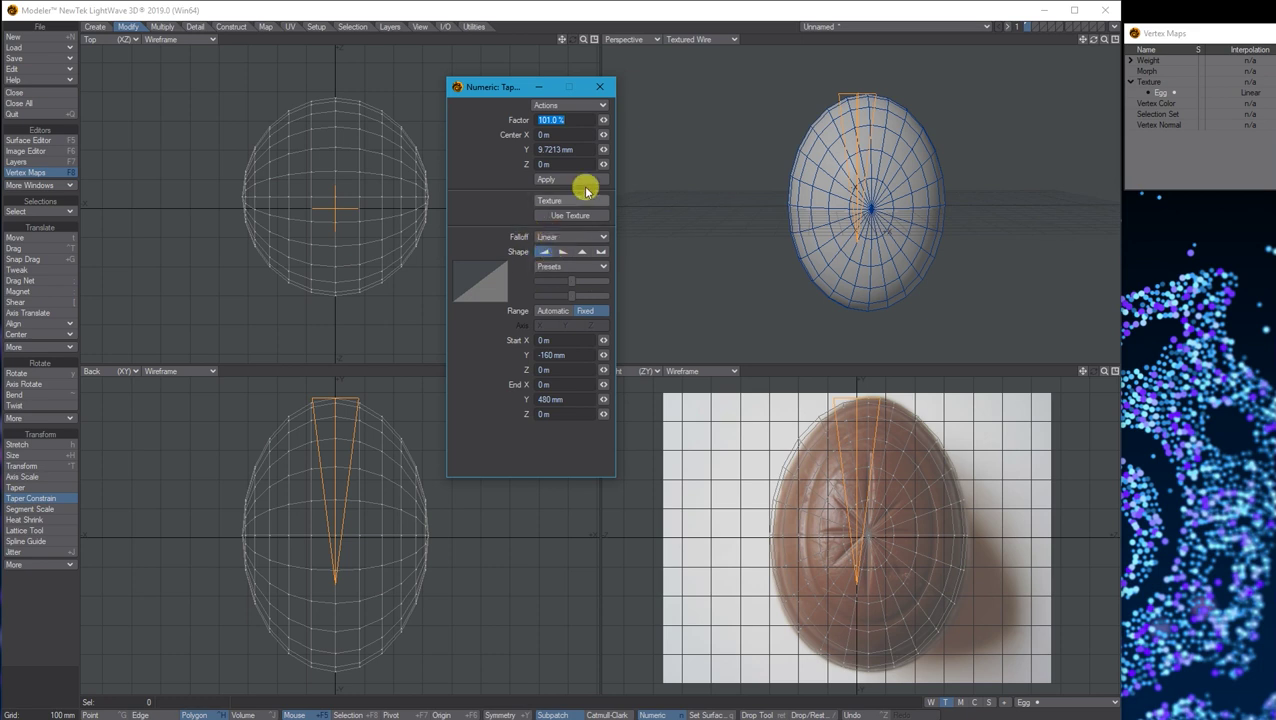
pyautogui.moveTo(488, 87); pyautogui.dragTo(1162, 205)
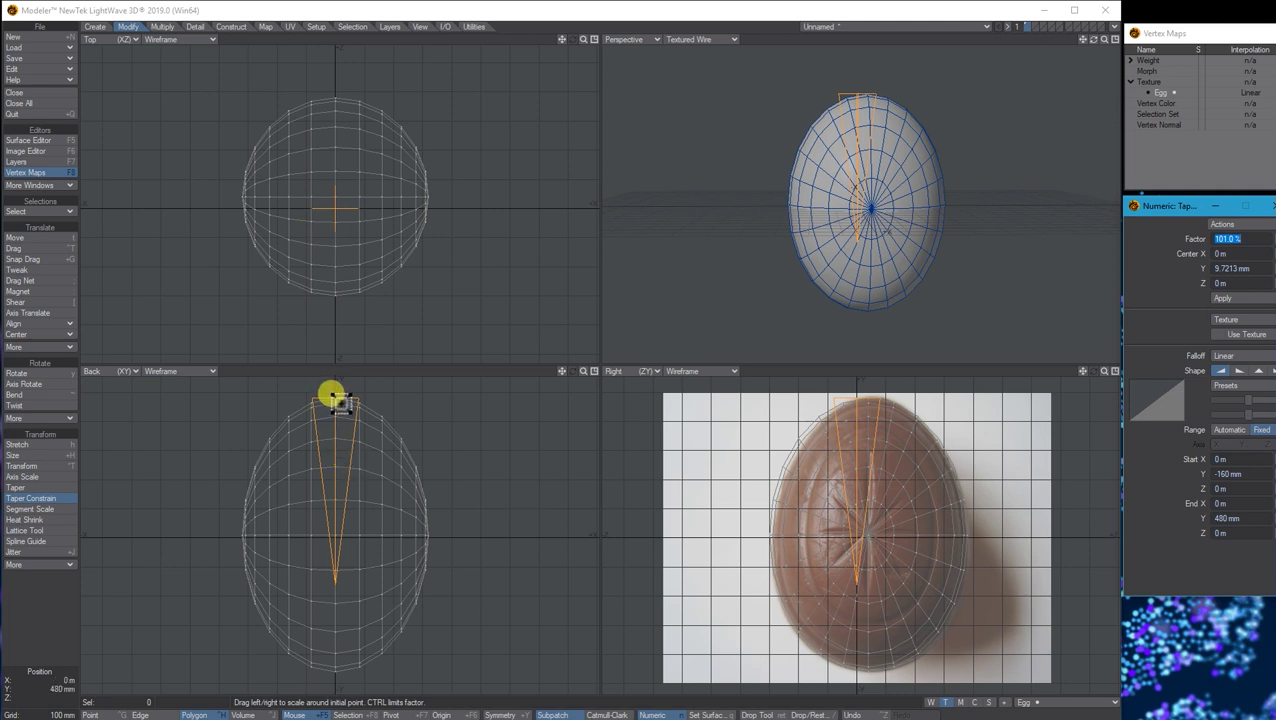
pyautogui.moveTo(333, 393); pyautogui.dragTo(335, 396)
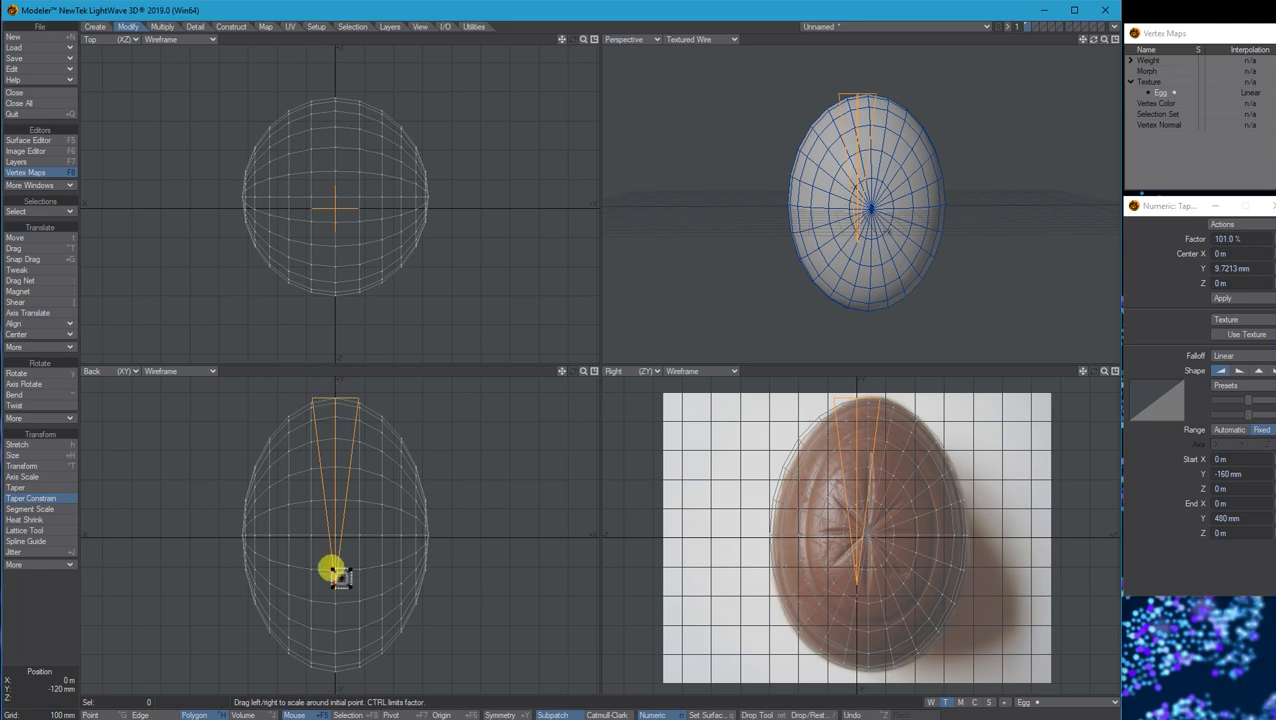
pyautogui.moveTo(333, 582); pyautogui.dragTo(334, 571)
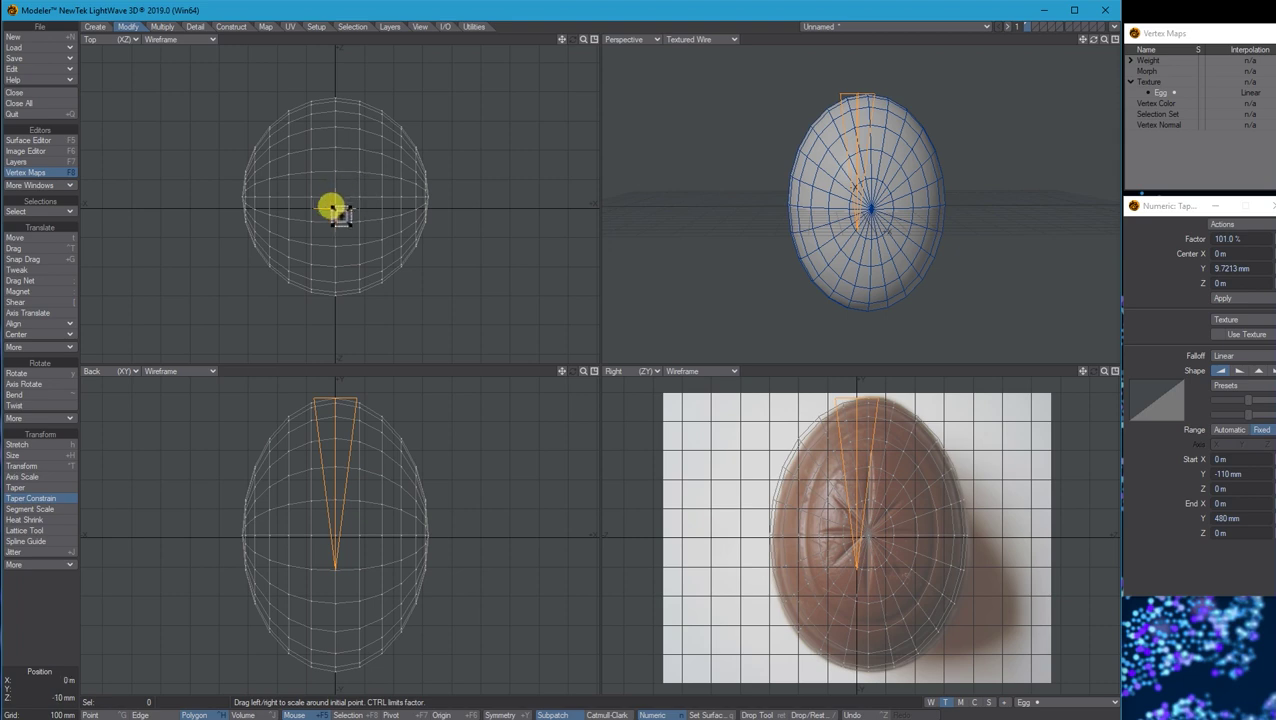
pyautogui.moveTo(340, 212); pyautogui.dragTo(290, 212)
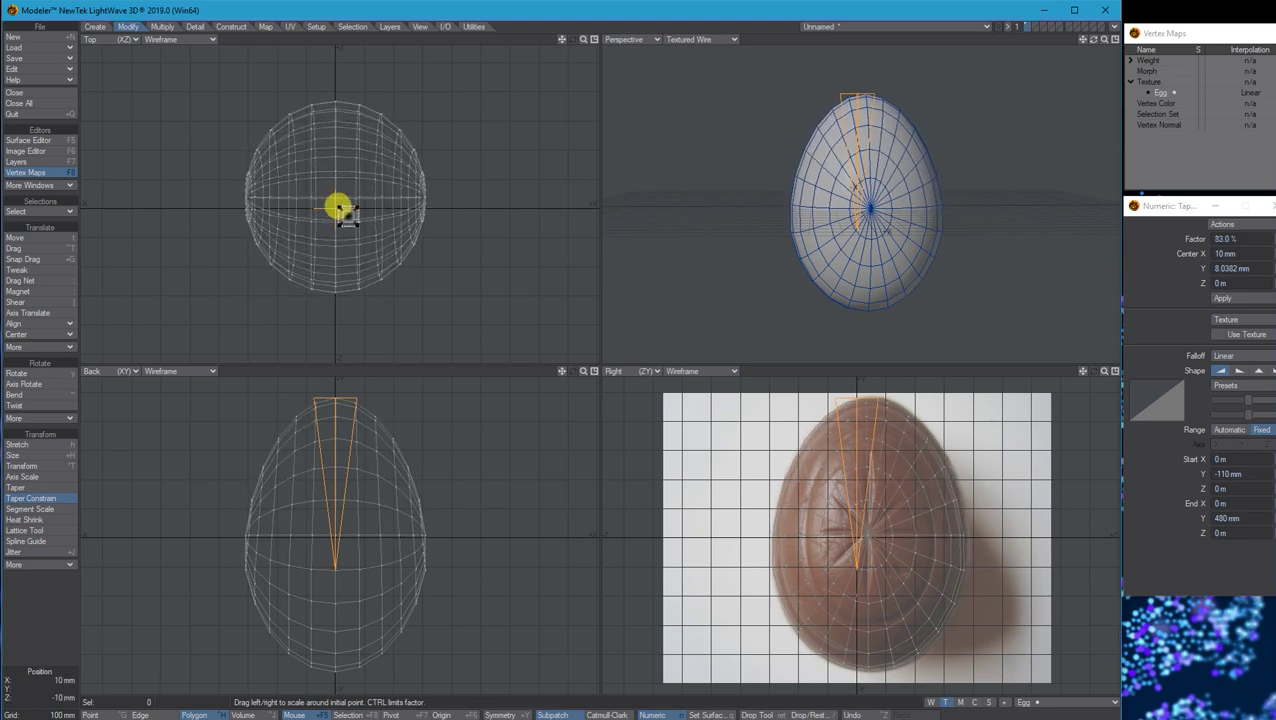
pyautogui.moveTo(1093, 39)
pyautogui.mouseDown()
pyautogui.moveTo(1080, 40)
pyautogui.moveTo(1092, 41)
pyautogui.mouseUp()
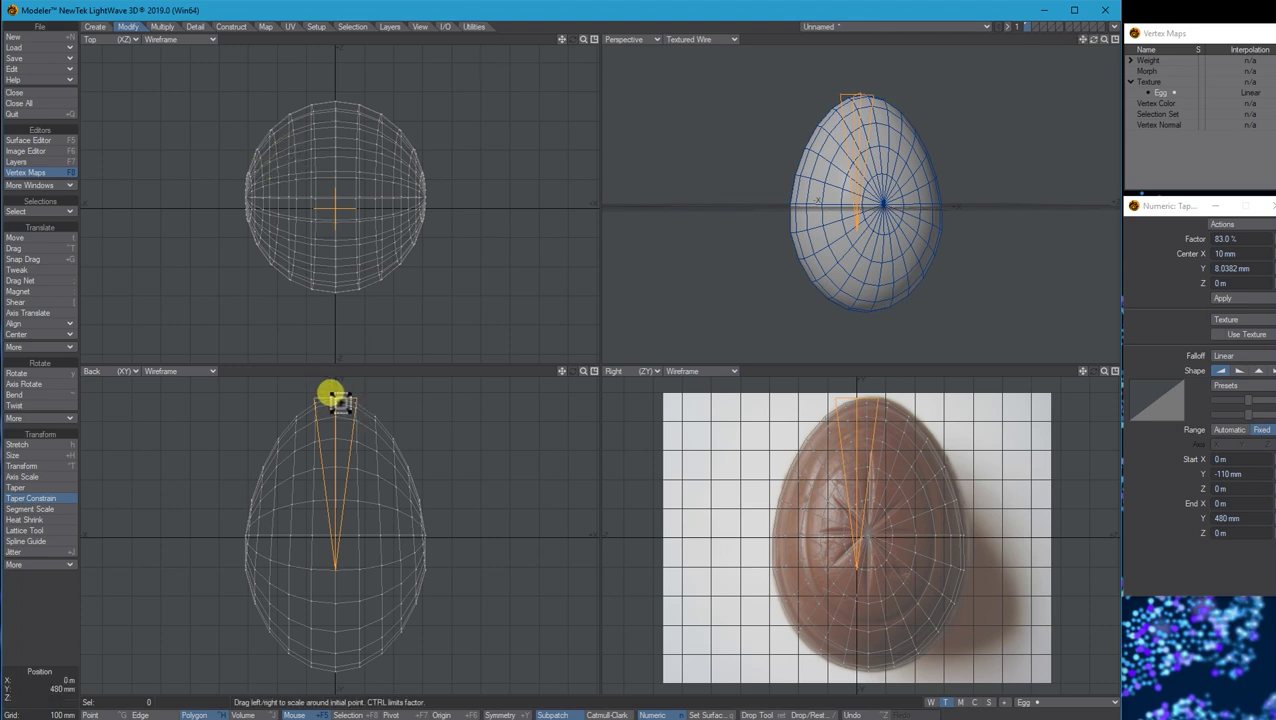
# Step: Taper the ball's lower end with Taper Constrain at 103%, using a linear falloff from Y -110 mm to -470 mm, and finish the taper
pyautogui.moveTo(340, 402); pyautogui.dragTo(336, 674)
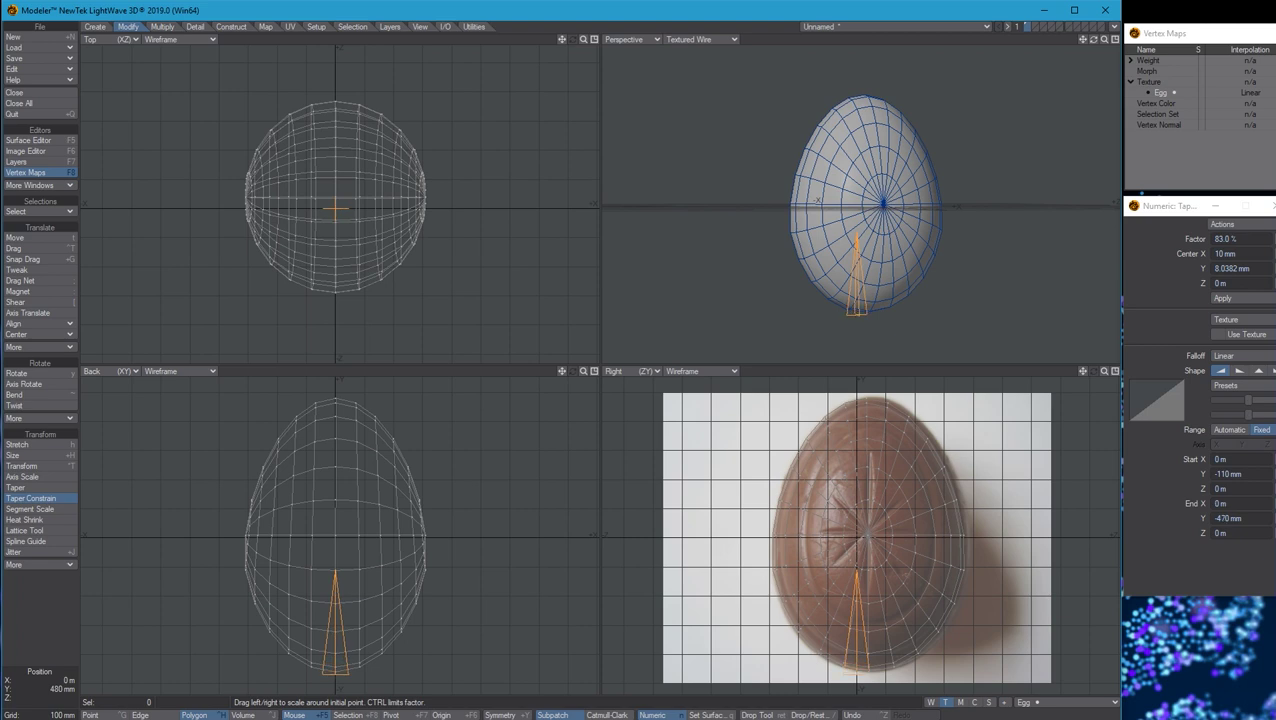
pyautogui.moveTo(335, 207); pyautogui.dragTo(336, 203)
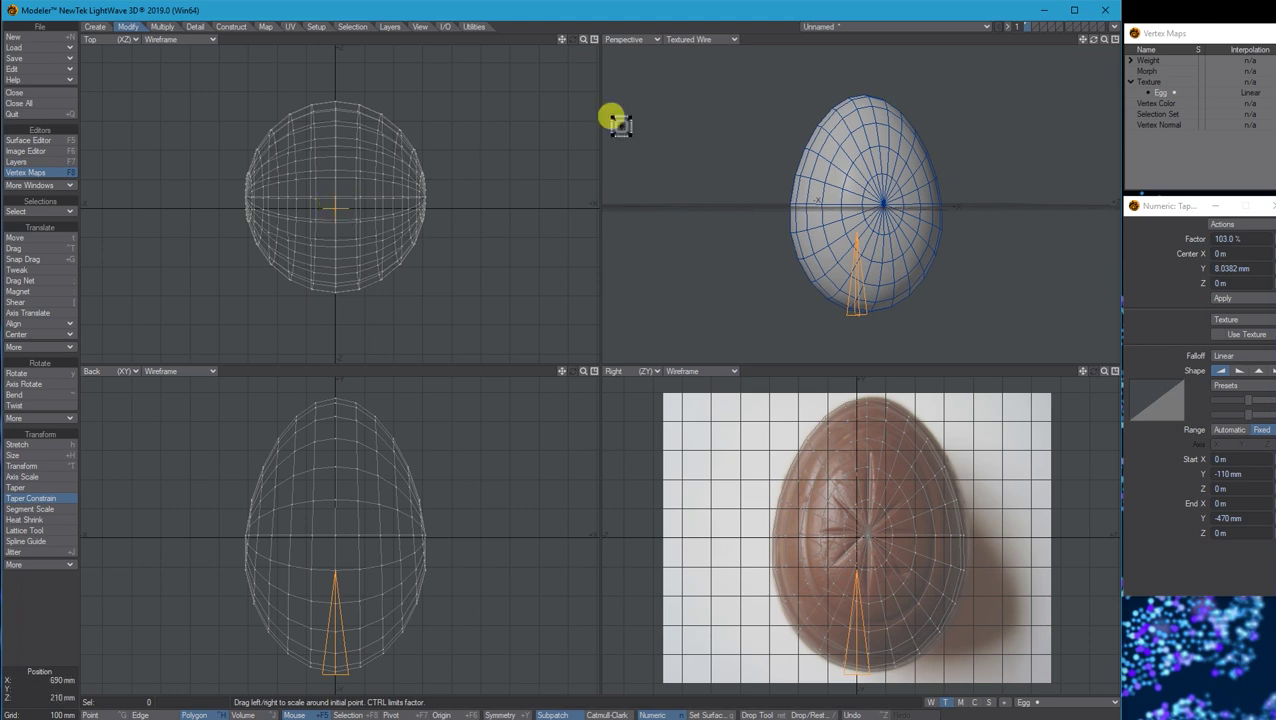
pyautogui.moveTo(1093, 39); pyautogui.dragTo(1078, 40)
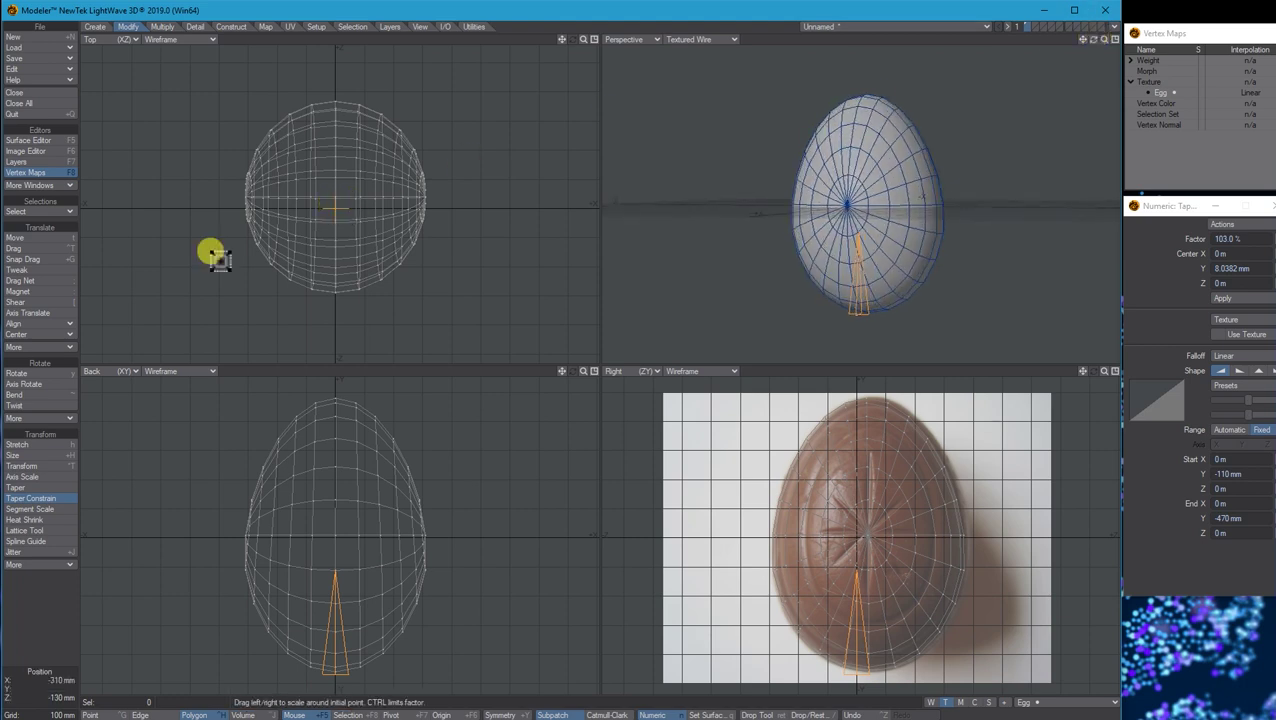
pyautogui.press('space')
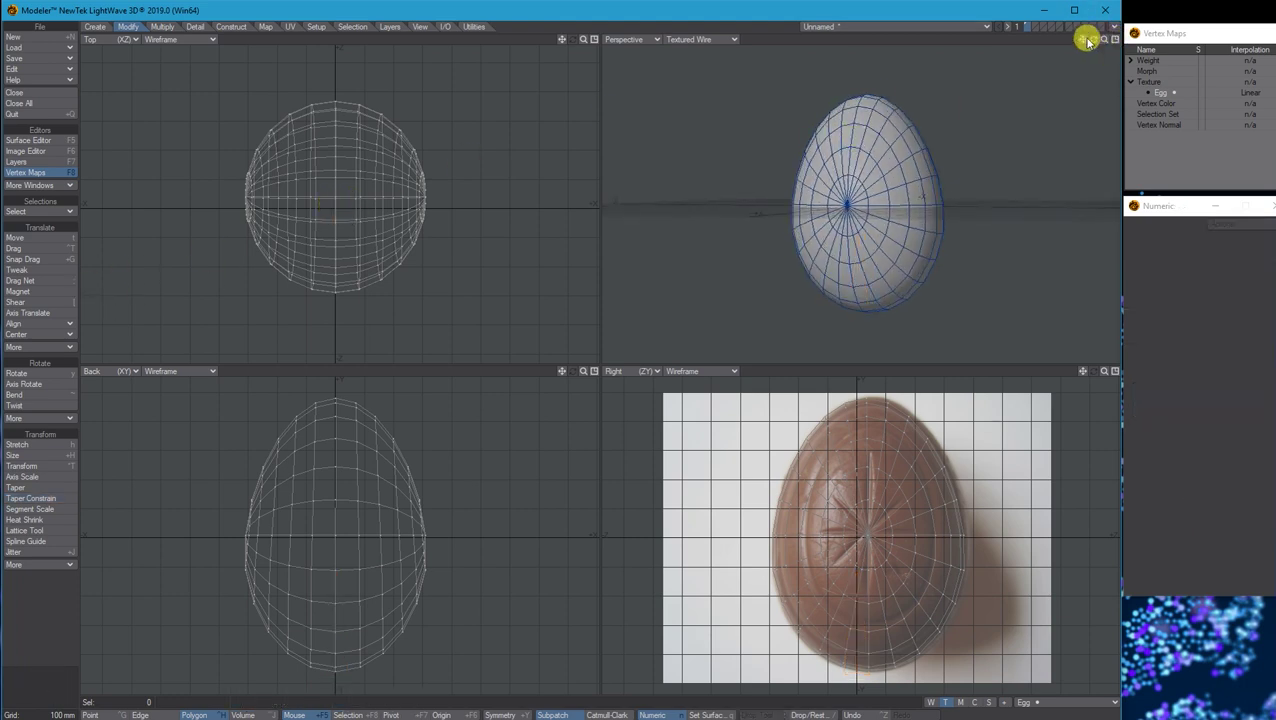
# Step: Examine the rings and star pattern on the chocolate egg in the reference photo 089.jpg, and return to the model
pyautogui.moveTo(1088, 41); pyautogui.dragTo(991, 182)
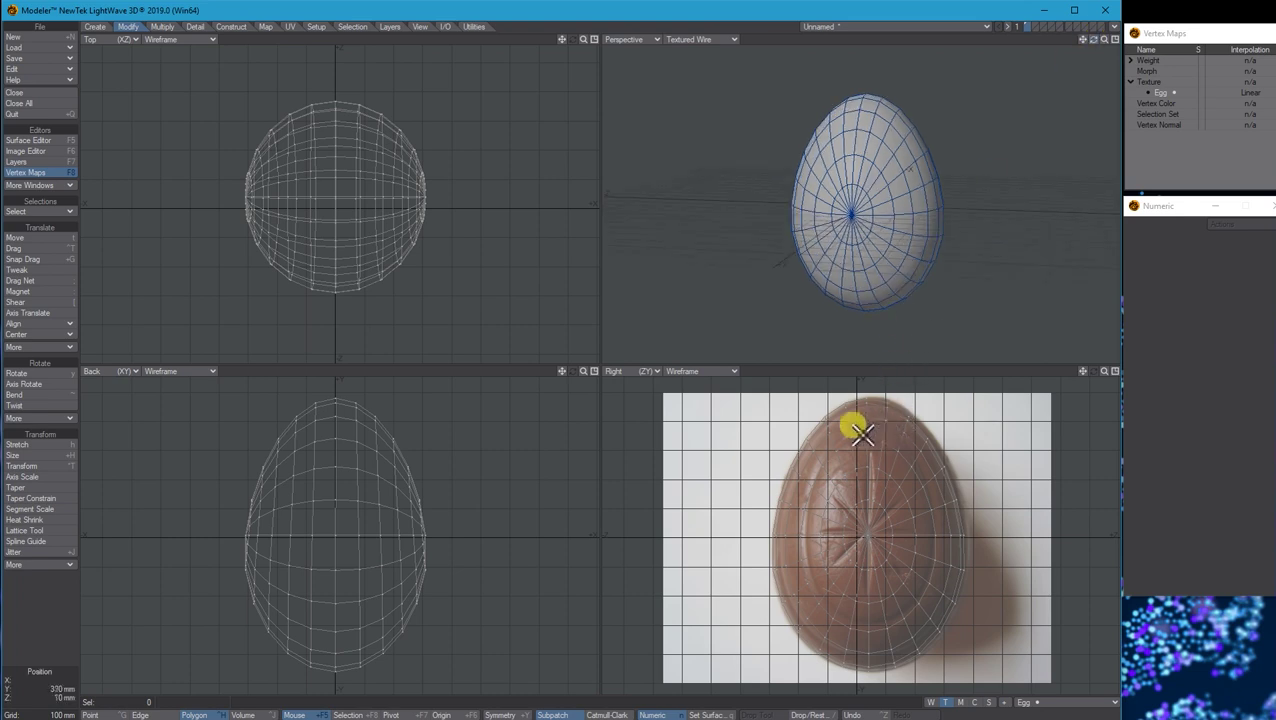
pyautogui.click(30, 280)
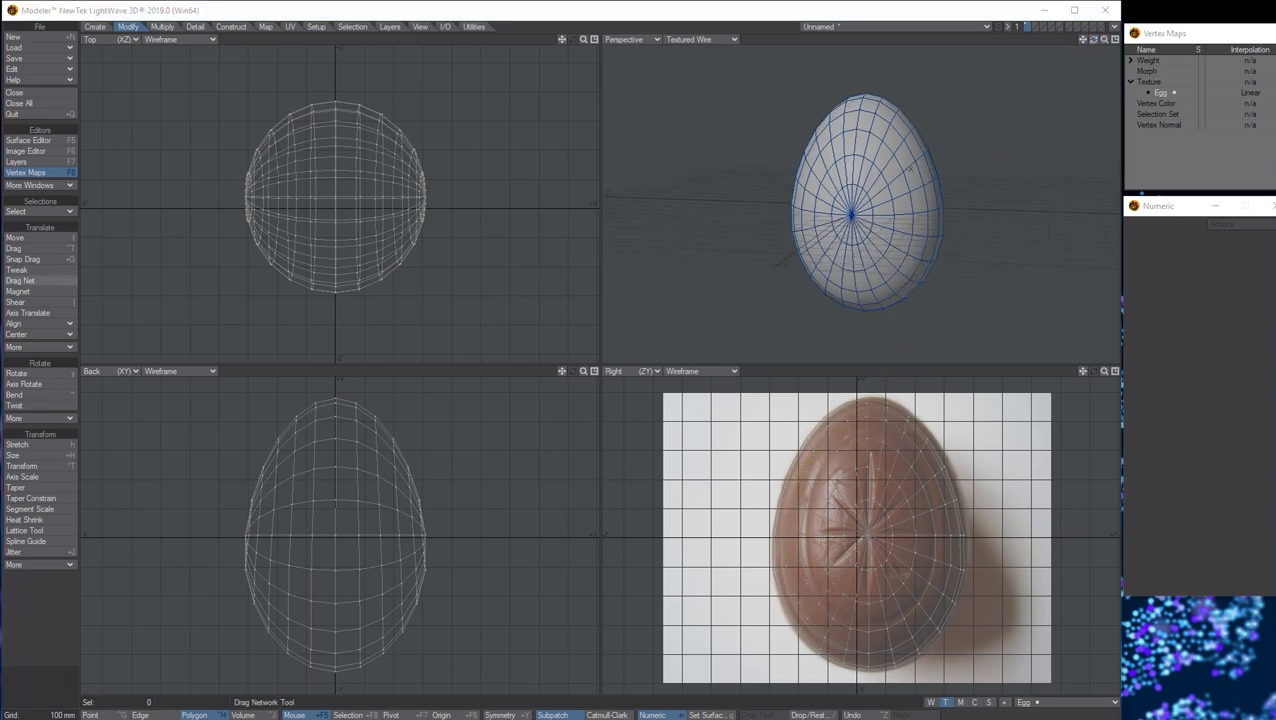
pyautogui.moveTo(0, 118); pyautogui.dragTo(448, 108)
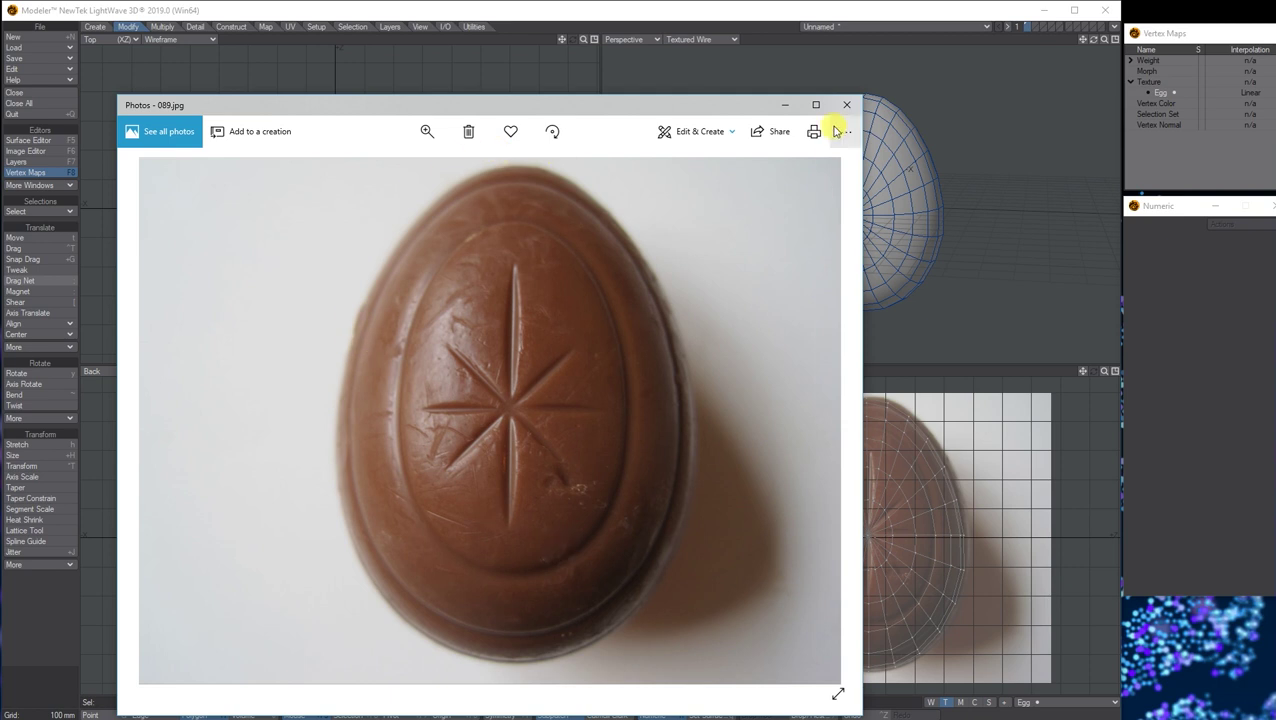
pyautogui.click(785, 104)
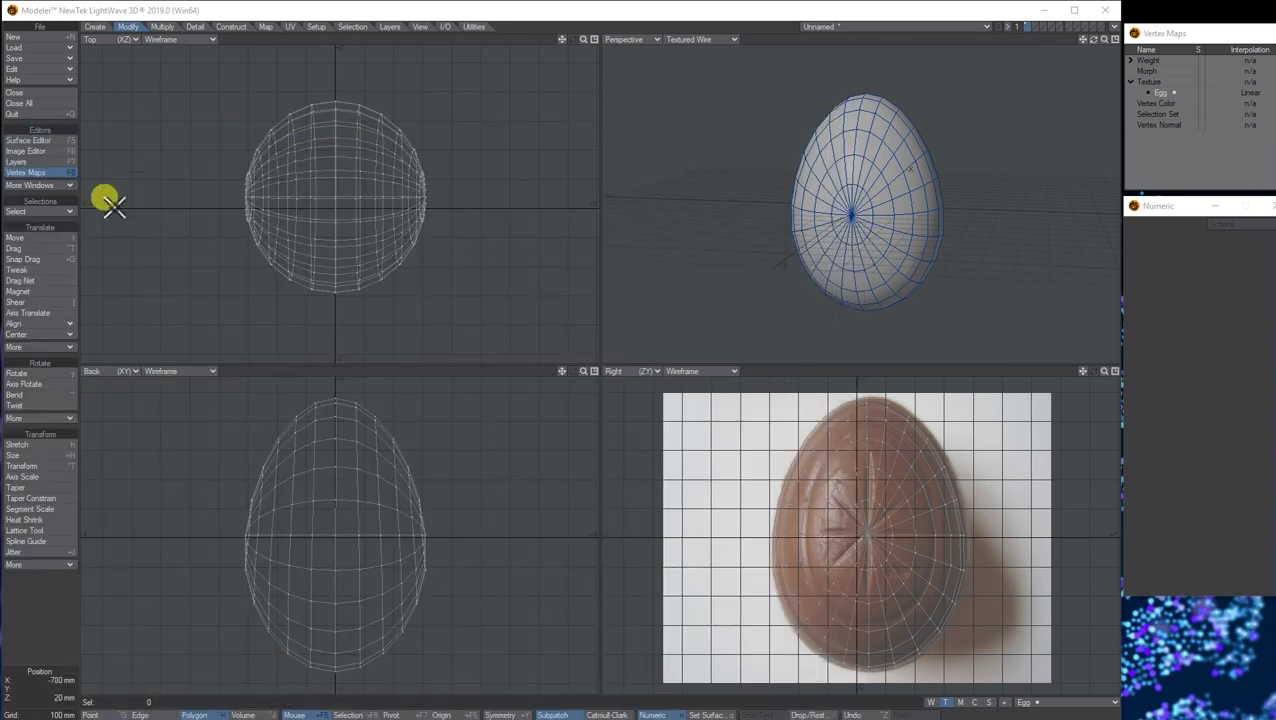
# Step: Select two neighbouring full edge loops around the egg's +X side, the second and third rings out from the photo's star
pyautogui.click(160, 714)
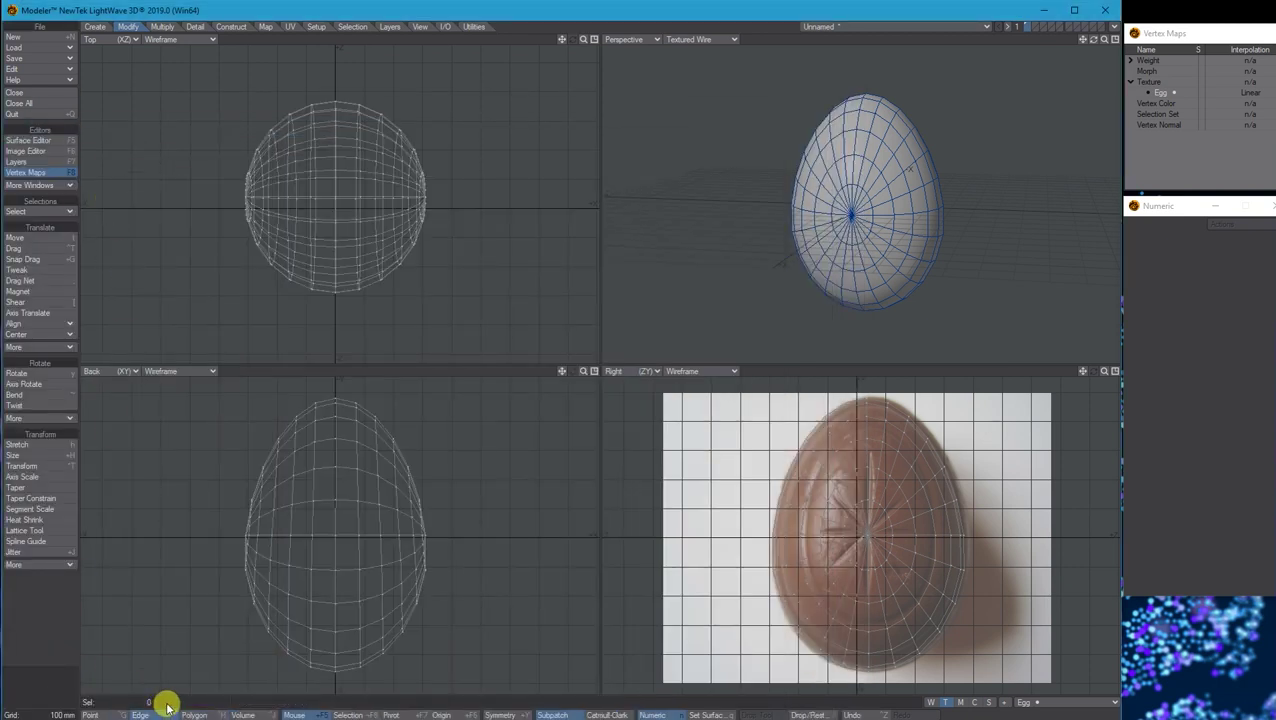
pyautogui.moveTo(1104, 40); pyautogui.dragTo(1031, 63)
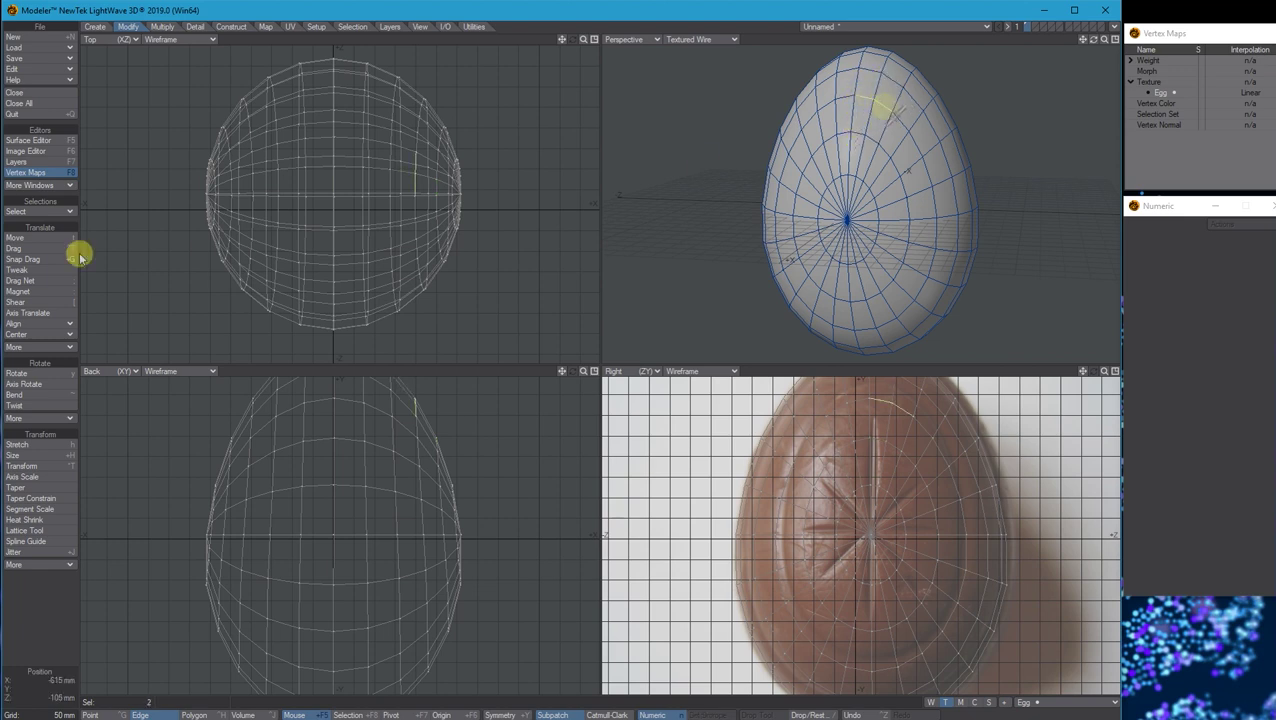
pyautogui.click(25, 212)
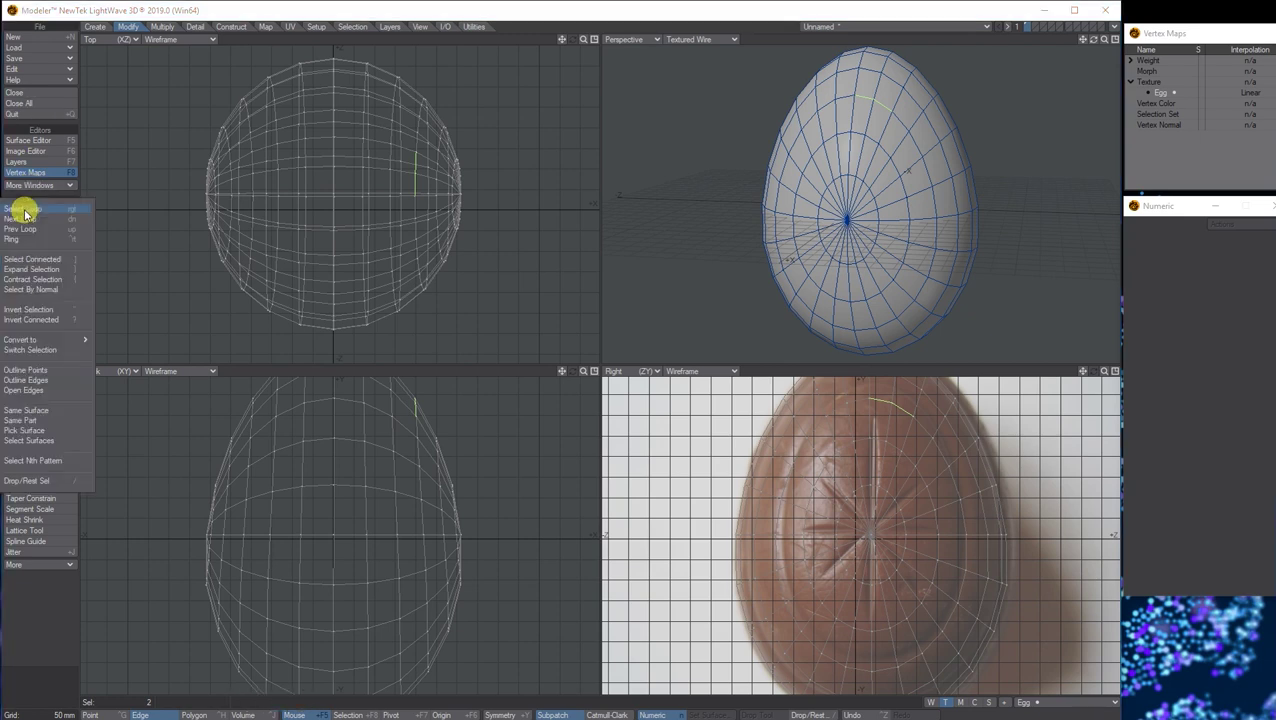
pyautogui.click(25, 212)
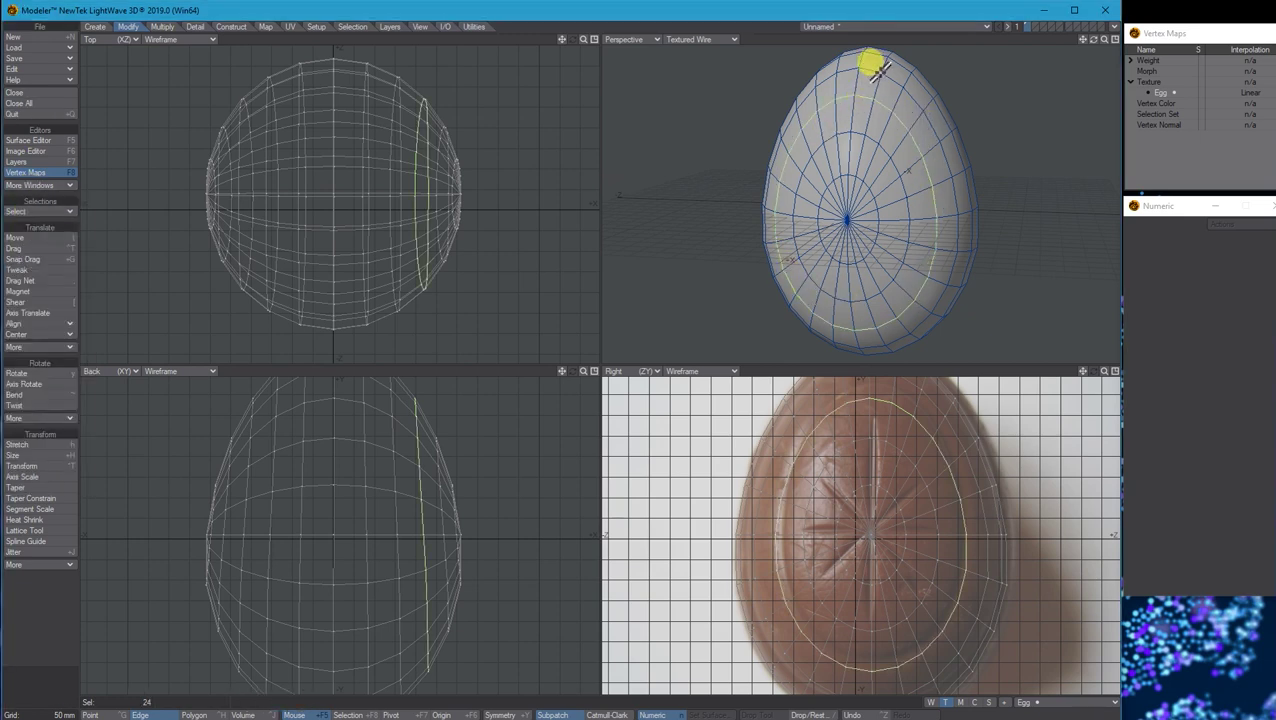
pyautogui.moveTo(881, 78); pyautogui.dragTo(884, 90)
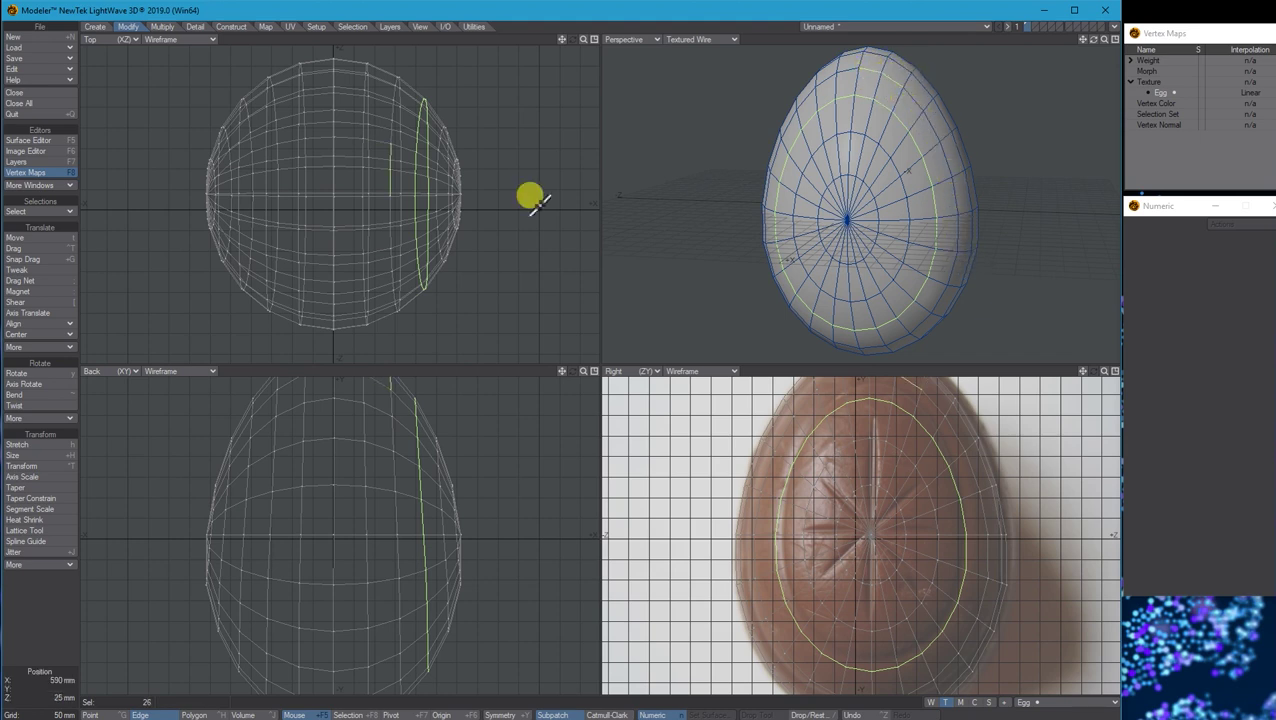
pyautogui.click(60, 216)
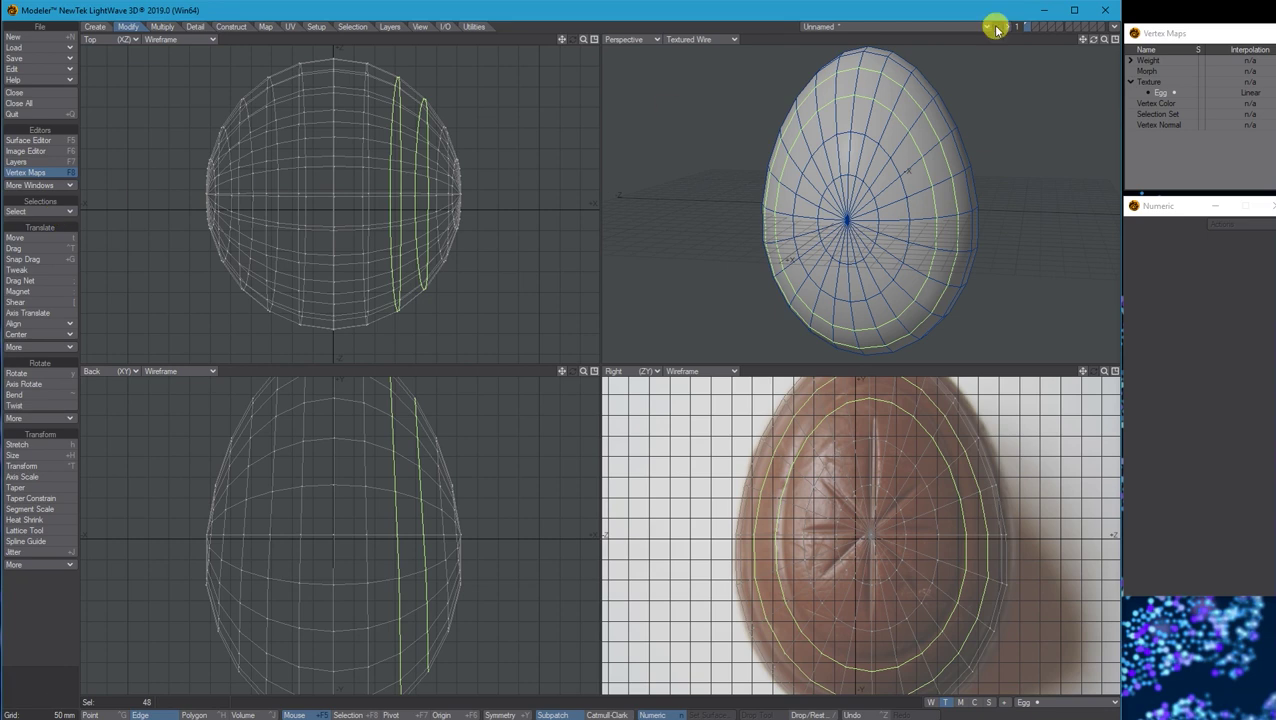
# Step: Add the full edge loop around the egg's middle at X 0 to the selection
pyautogui.moveTo(1093, 40); pyautogui.dragTo(875, 124)
pyautogui.click(884, 108)
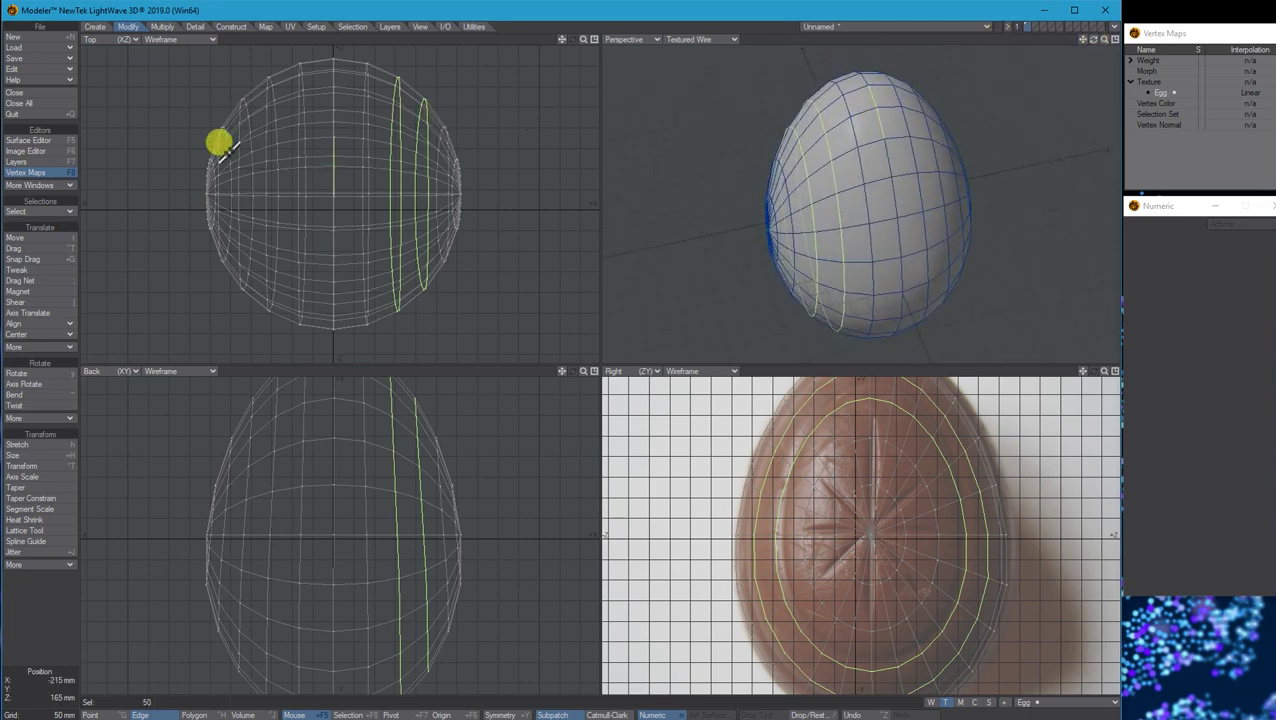
pyautogui.click(43, 209)
pyautogui.click(55, 210)
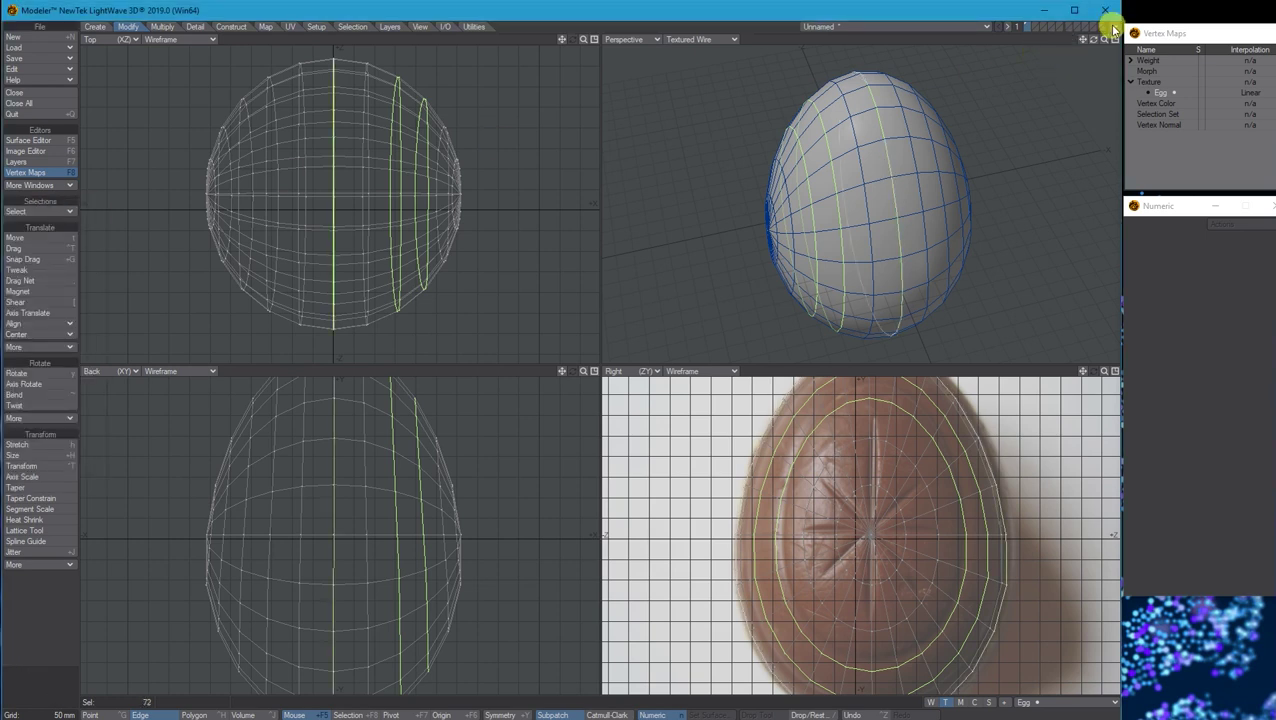
# Step: Add the two matching edge loops on the egg's -X side to the selection, mirroring those on the +X side
pyautogui.moveTo(1096, 44); pyautogui.dragTo(948, 85)
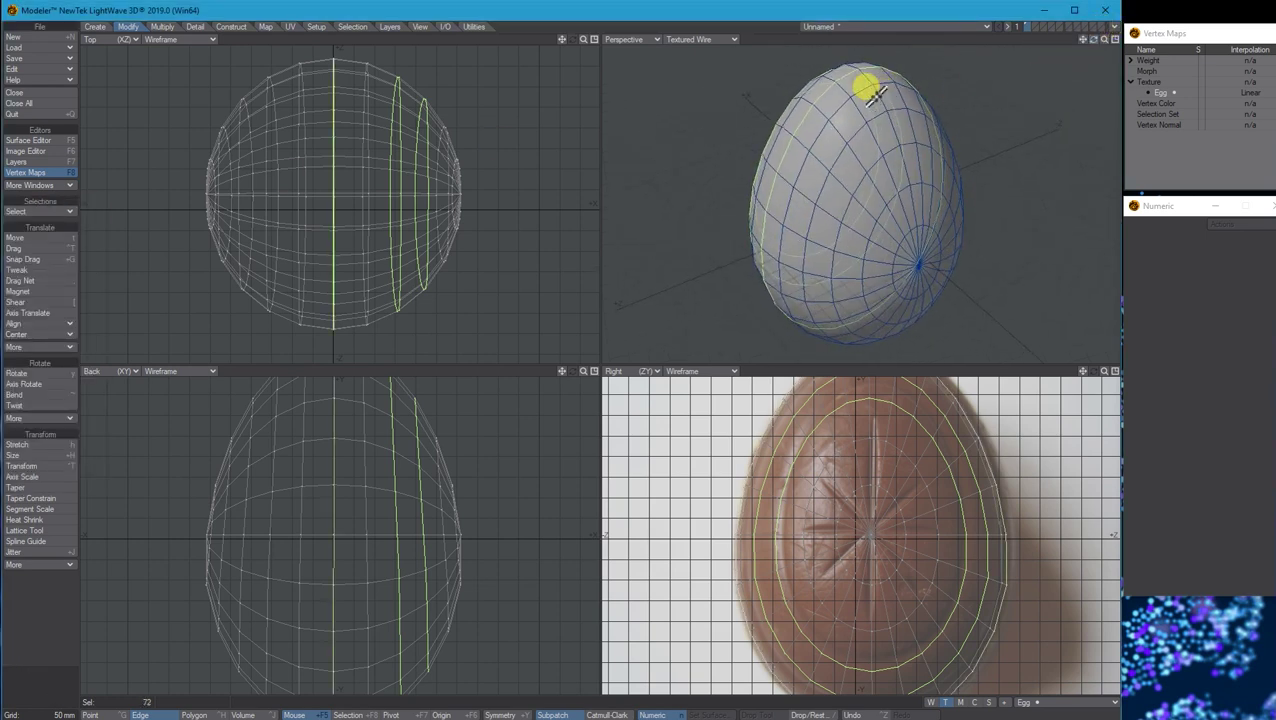
pyautogui.moveTo(1094, 38); pyautogui.dragTo(860, 100)
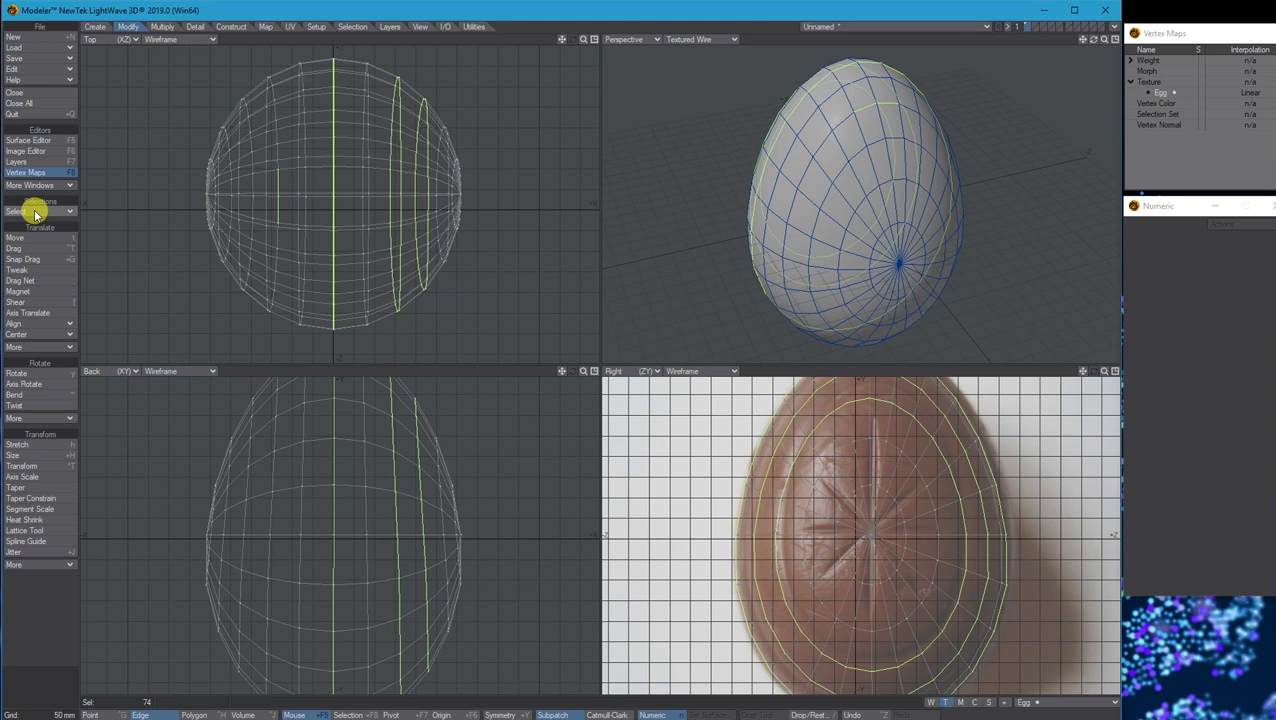
pyautogui.click(36, 213)
pyautogui.click(36, 213)
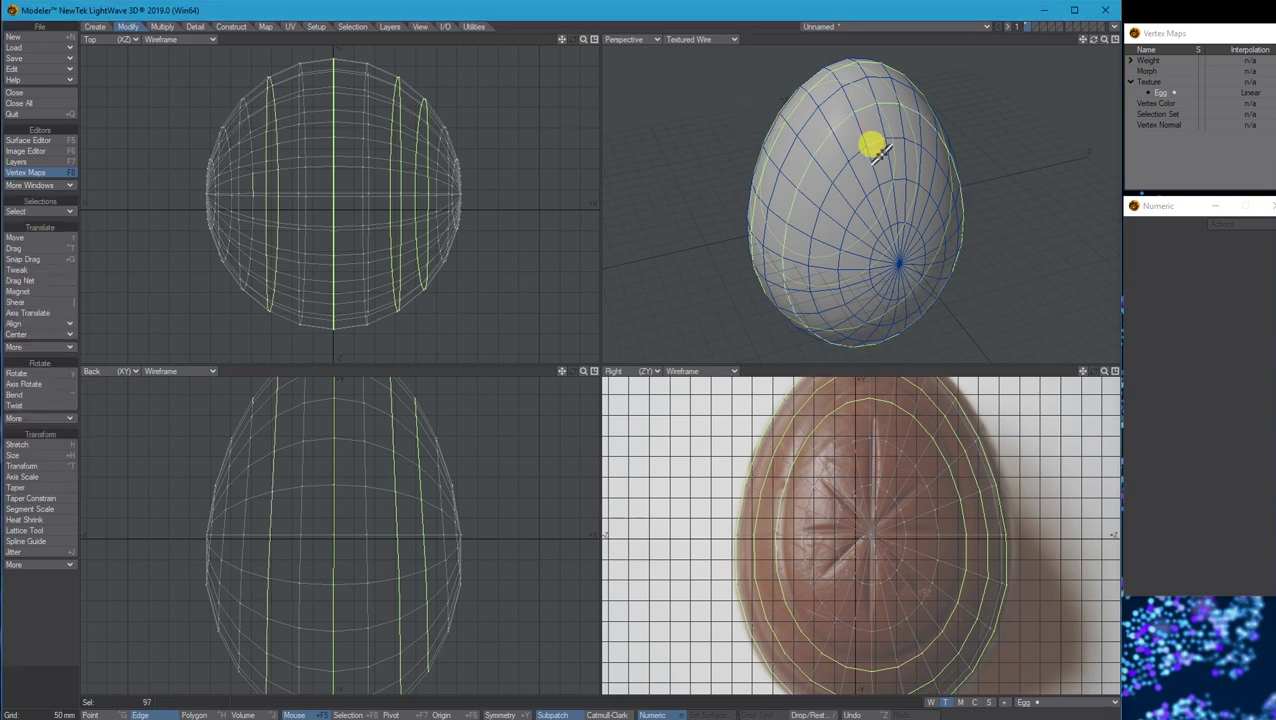
pyautogui.click(37, 210)
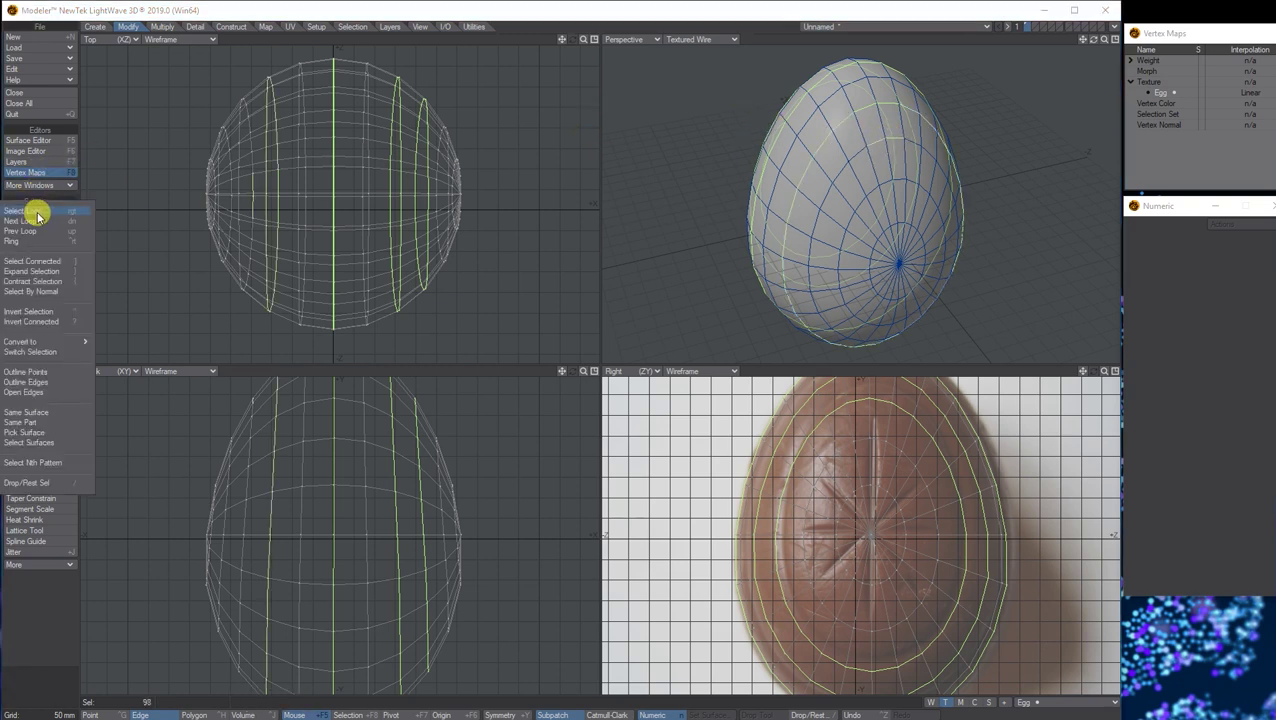
pyautogui.click(35, 270)
pyautogui.moveTo(1093, 39); pyautogui.dragTo(1113, 14)
pyautogui.keyDown('alt'); pyautogui.moveTo(886, 113); pyautogui.dragTo(855, 109); pyautogui.keyUp('alt')
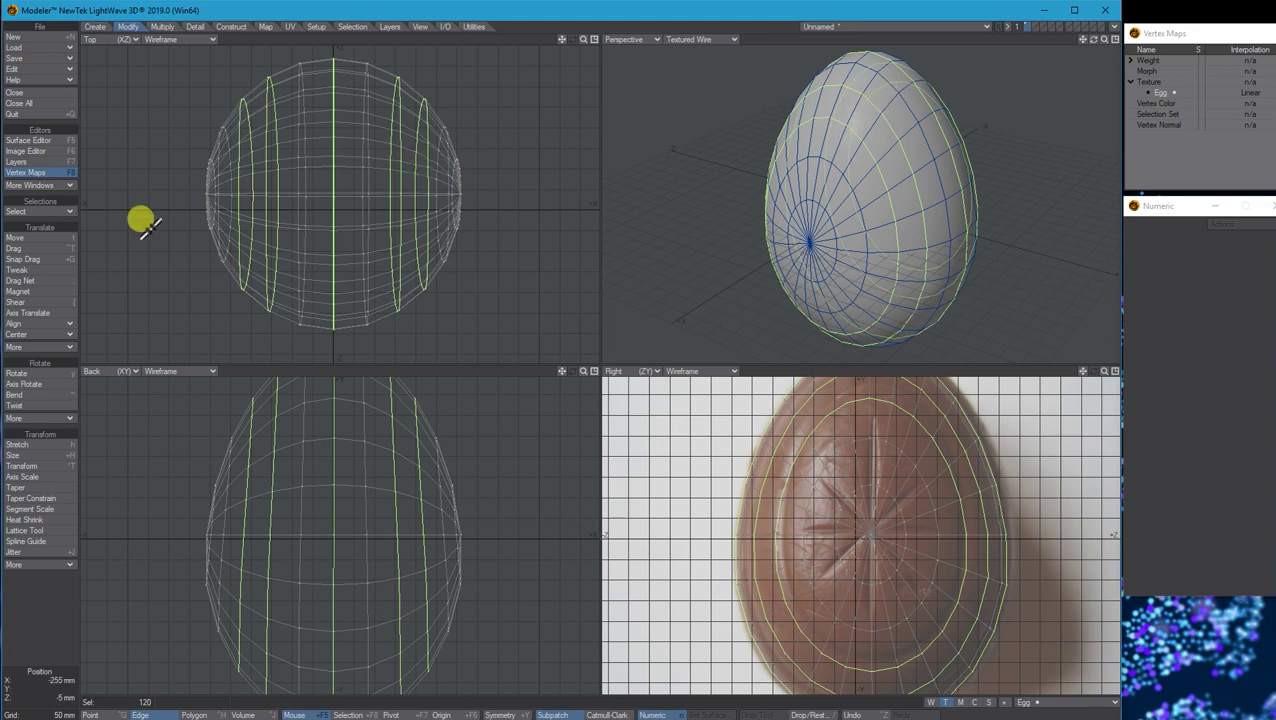
# Step: Chamfer the five selected edge loops by about 22.2 mm with the subpatch-friendly option on, and clear the selection
pyautogui.click(165, 27)
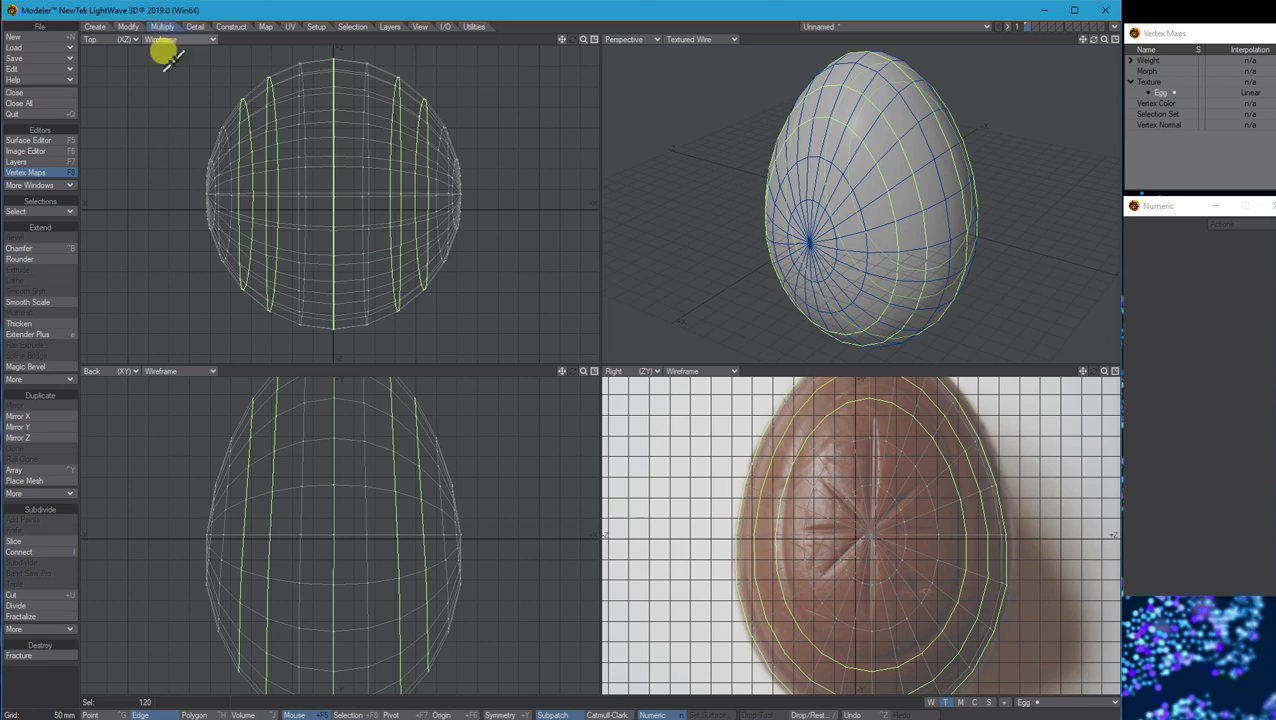
pyautogui.click(44, 252)
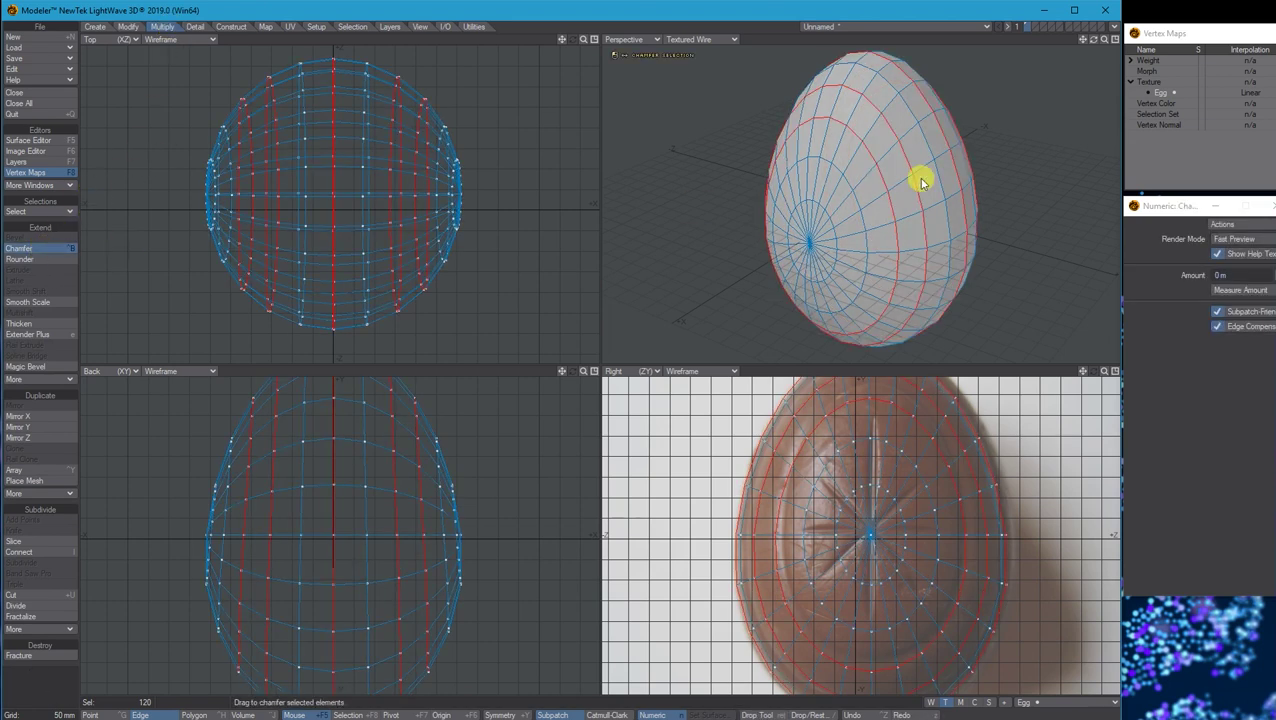
pyautogui.moveTo(700, 190); pyautogui.dragTo(724, 190)
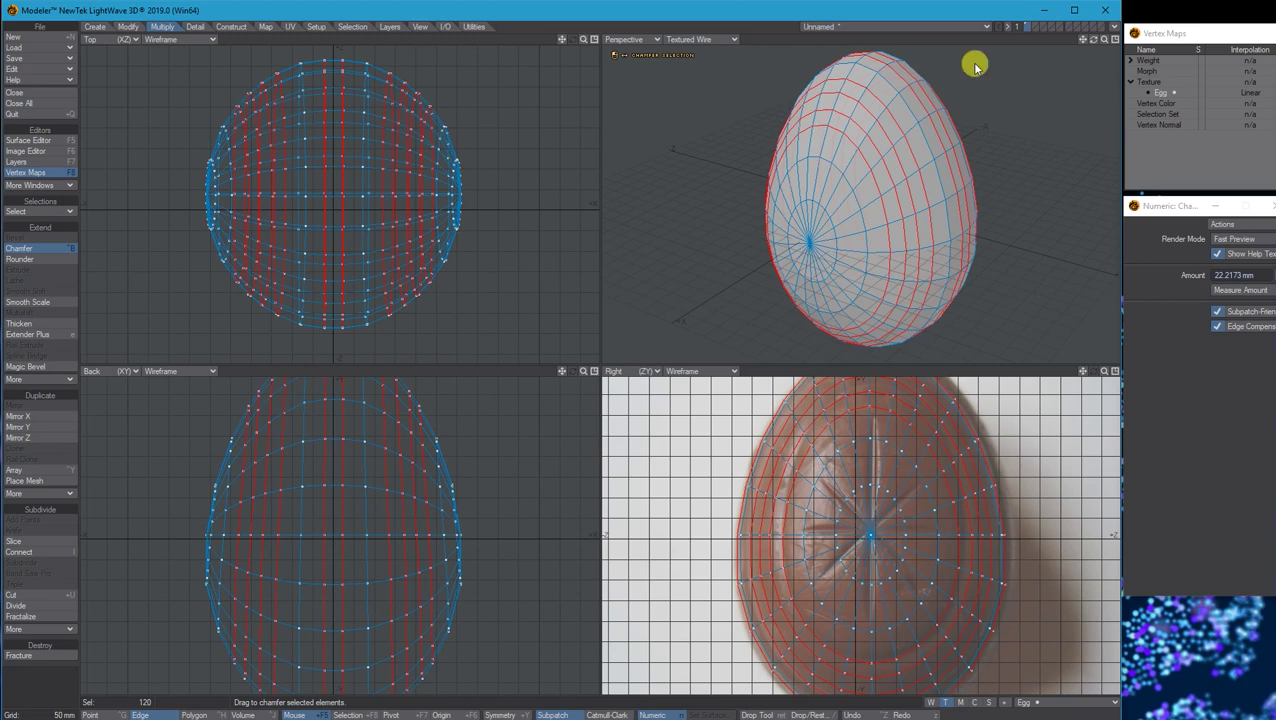
pyautogui.moveTo(1093, 39); pyautogui.dragTo(909, 107)
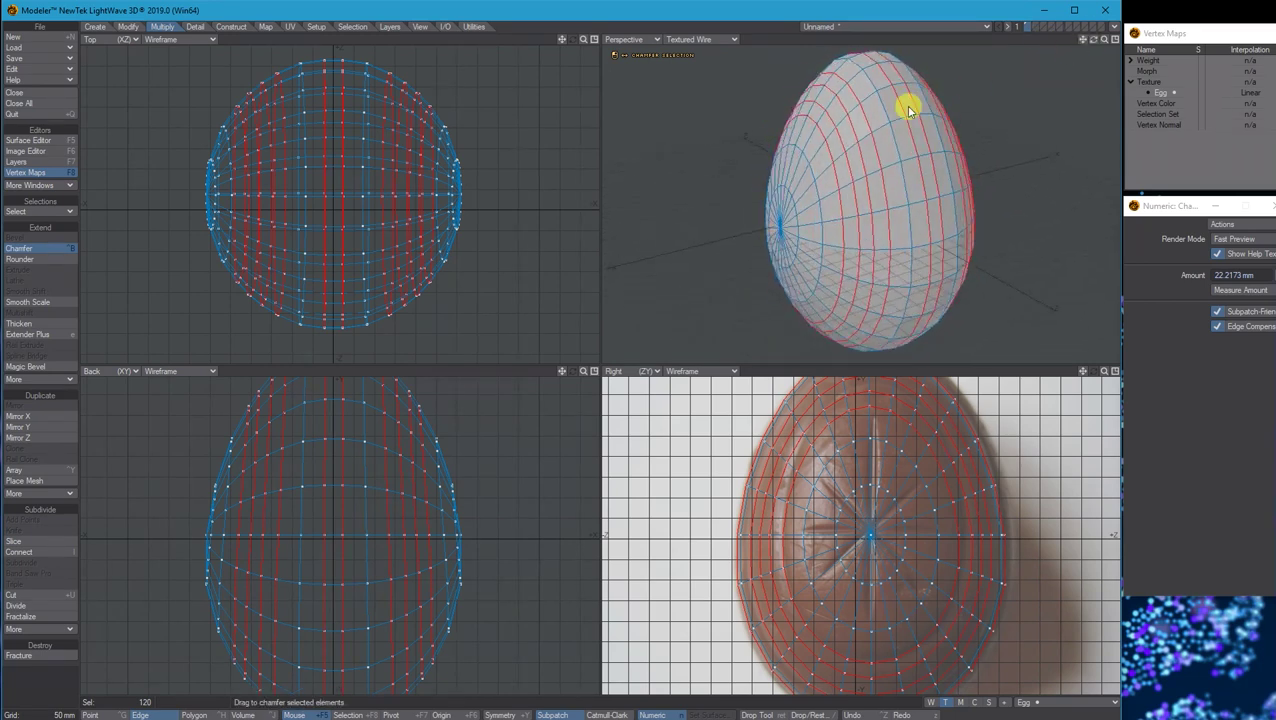
pyautogui.press('space')
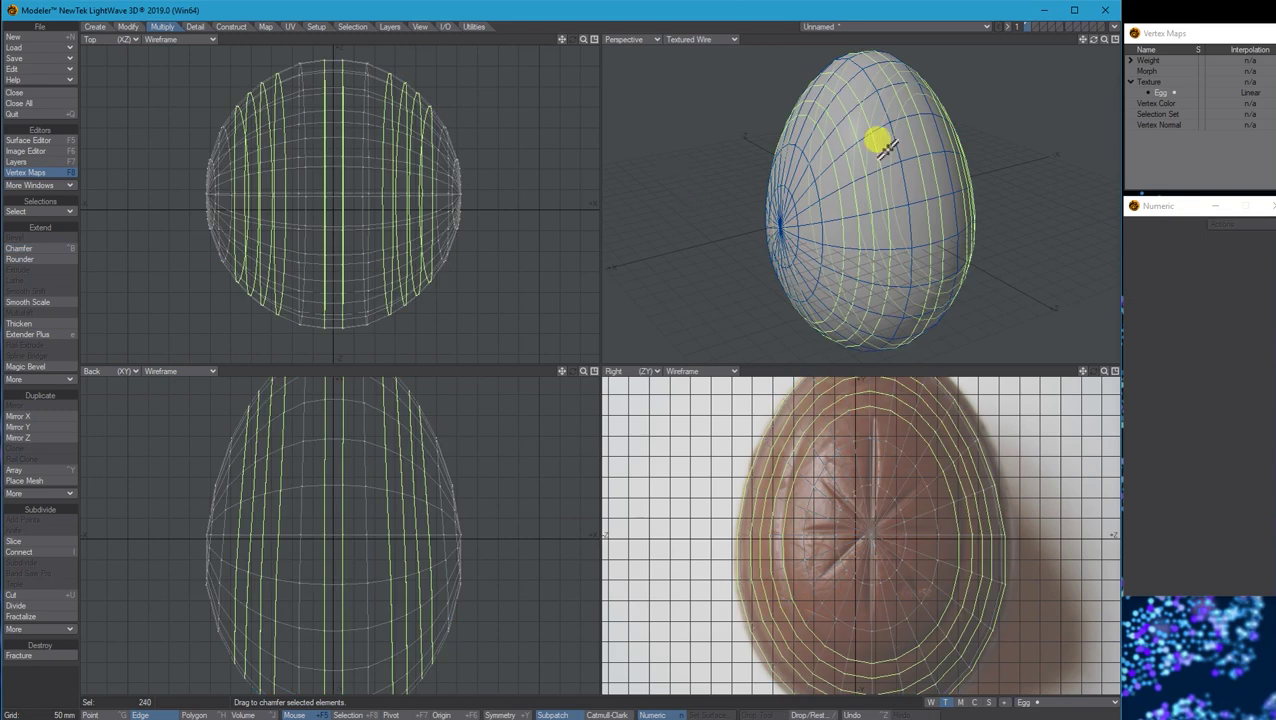
pyautogui.press('/')
pyautogui.moveTo(1085, 39); pyautogui.dragTo(1087, 43)
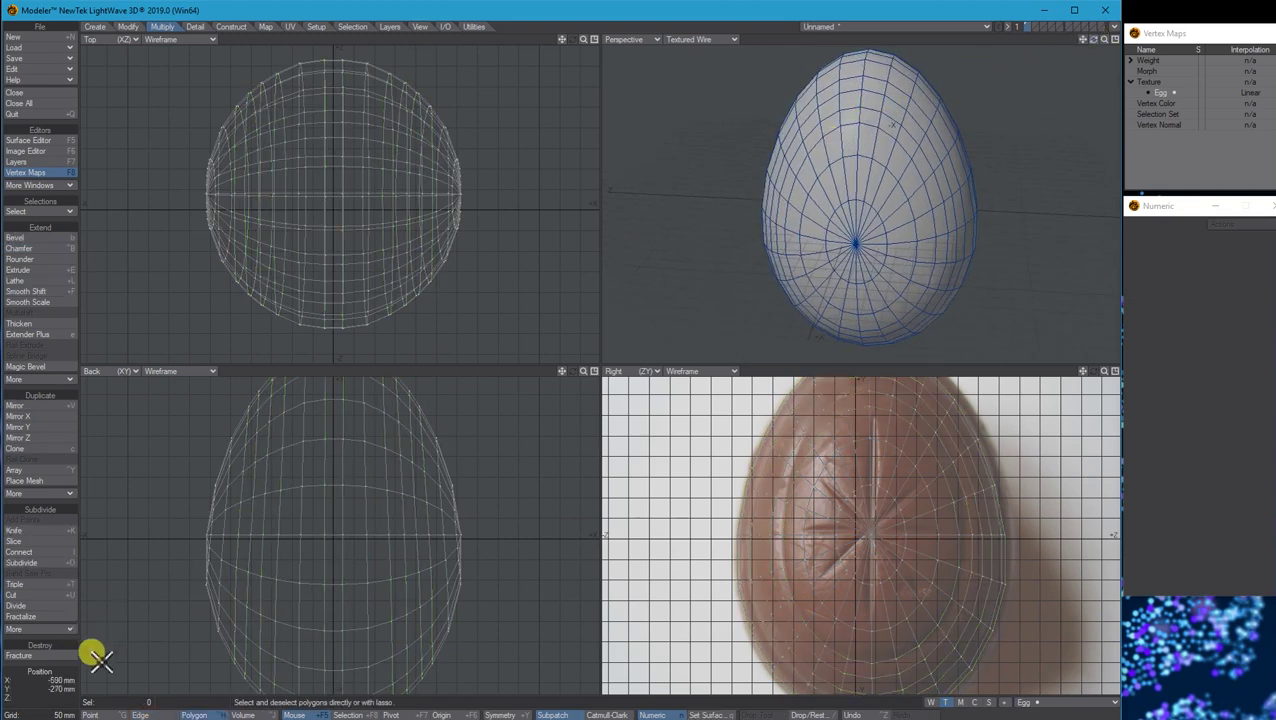
# Step: Select the two narrow chamfered polygon loops on the egg's +X side
pyautogui.click(200, 714)
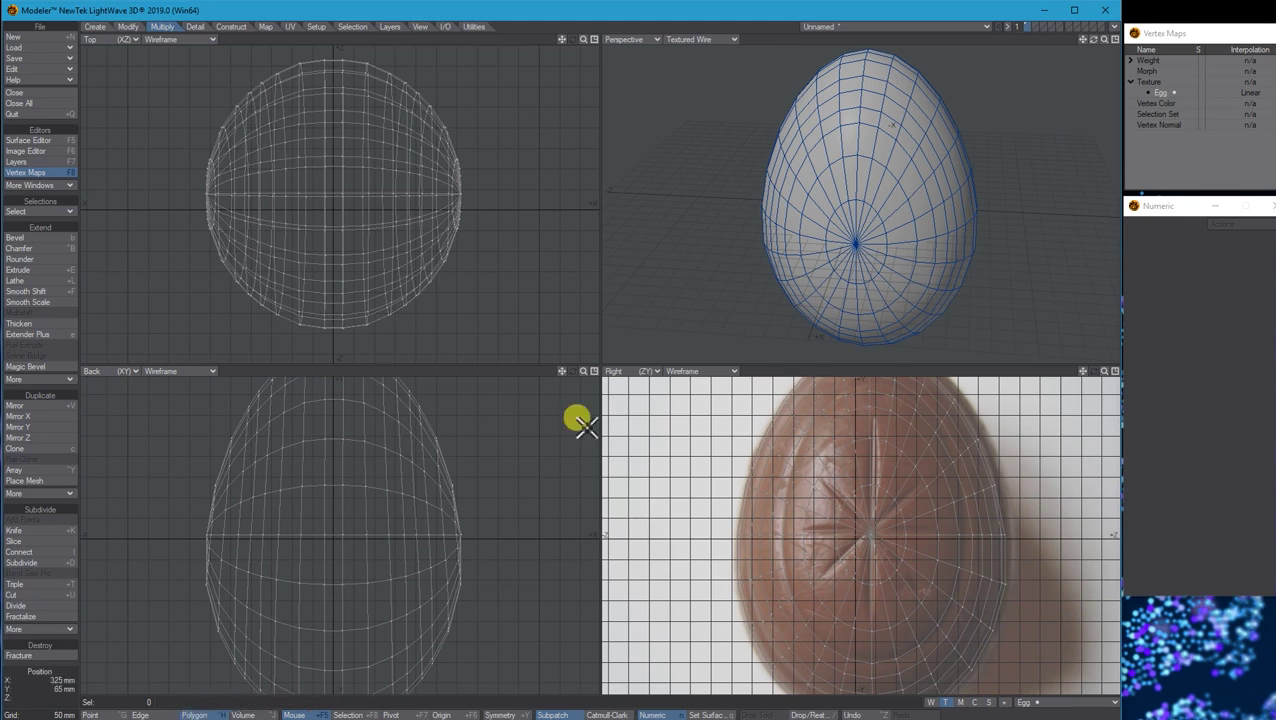
pyautogui.moveTo(876, 122); pyautogui.dragTo(890, 130)
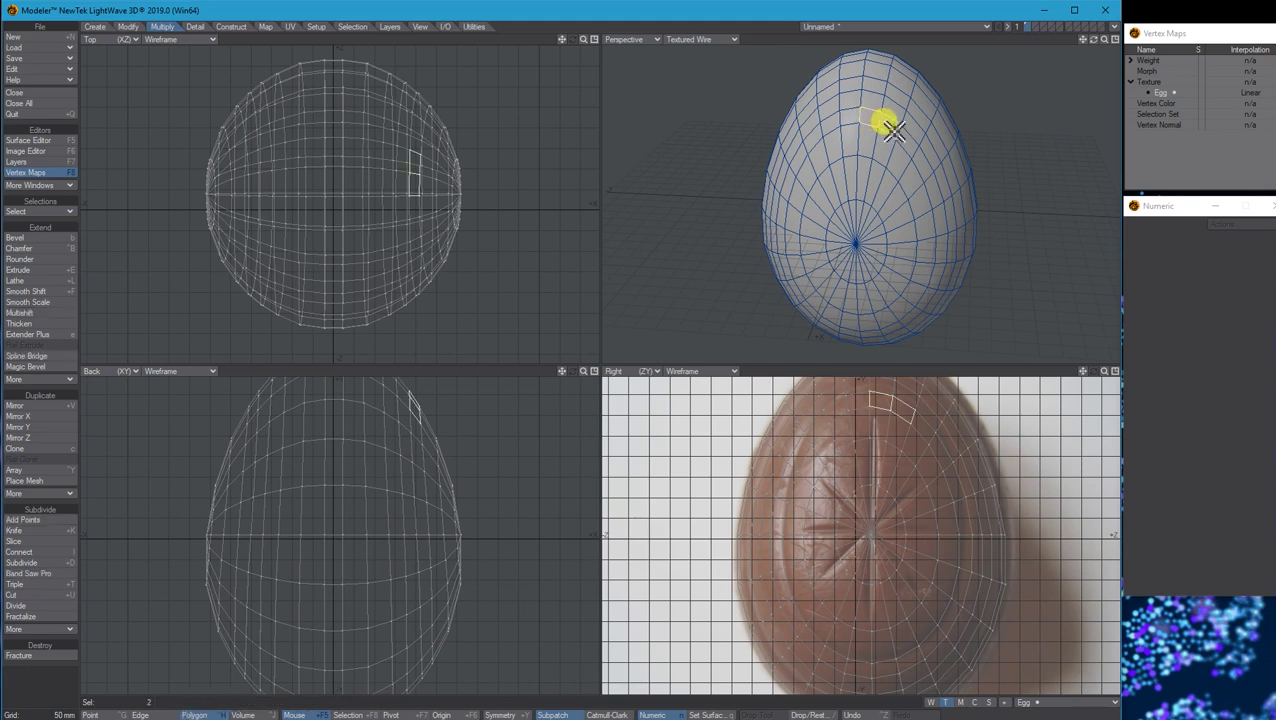
pyautogui.click(54, 213)
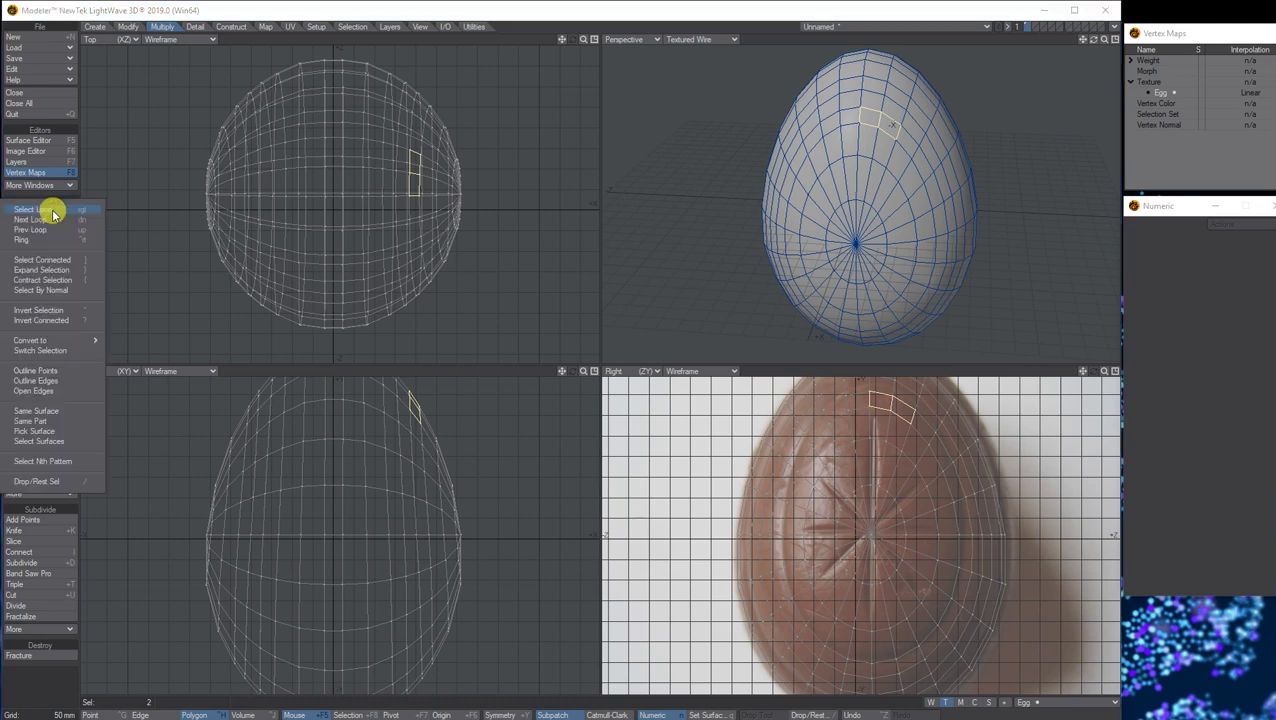
pyautogui.click(54, 213)
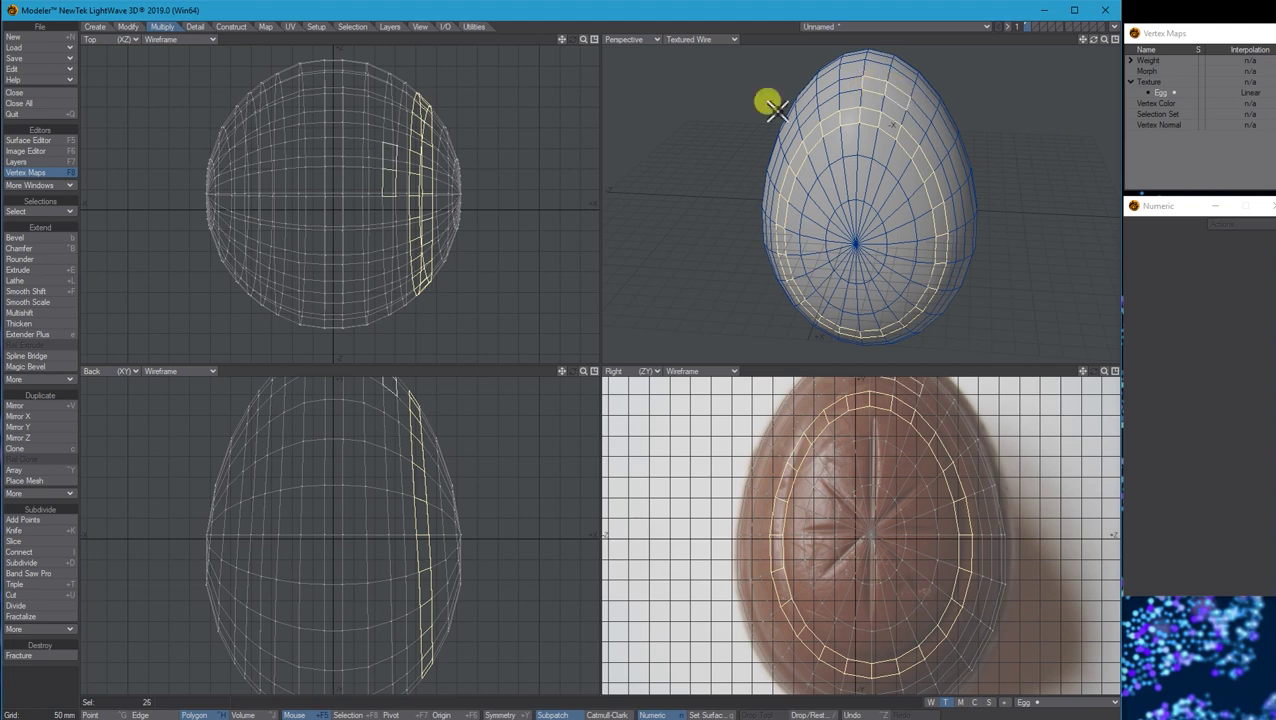
pyautogui.click(40, 211)
pyautogui.click(34, 205)
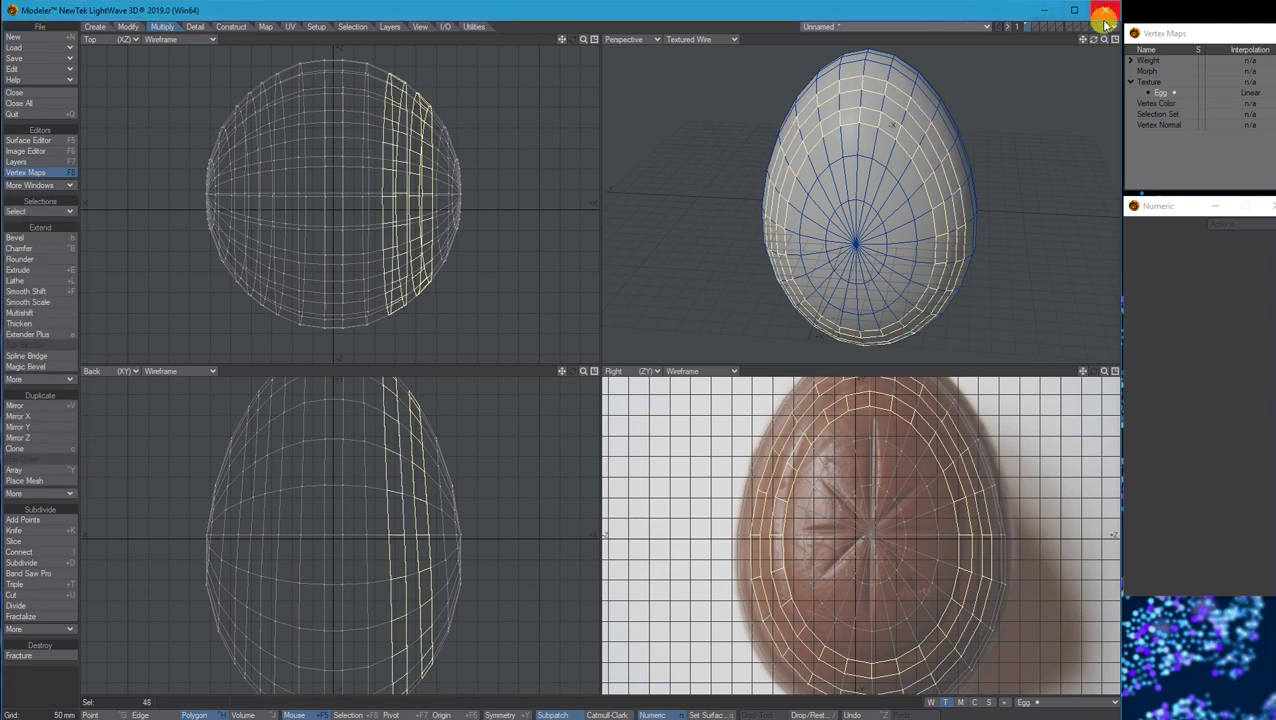
# Step: Add the narrow polygon loop around the egg's middle and the inner chamfered loop on the -X side to the selection
pyautogui.moveTo(1093, 39); pyautogui.dragTo(865, 101)
pyautogui.click(40, 212)
pyautogui.click(38, 213)
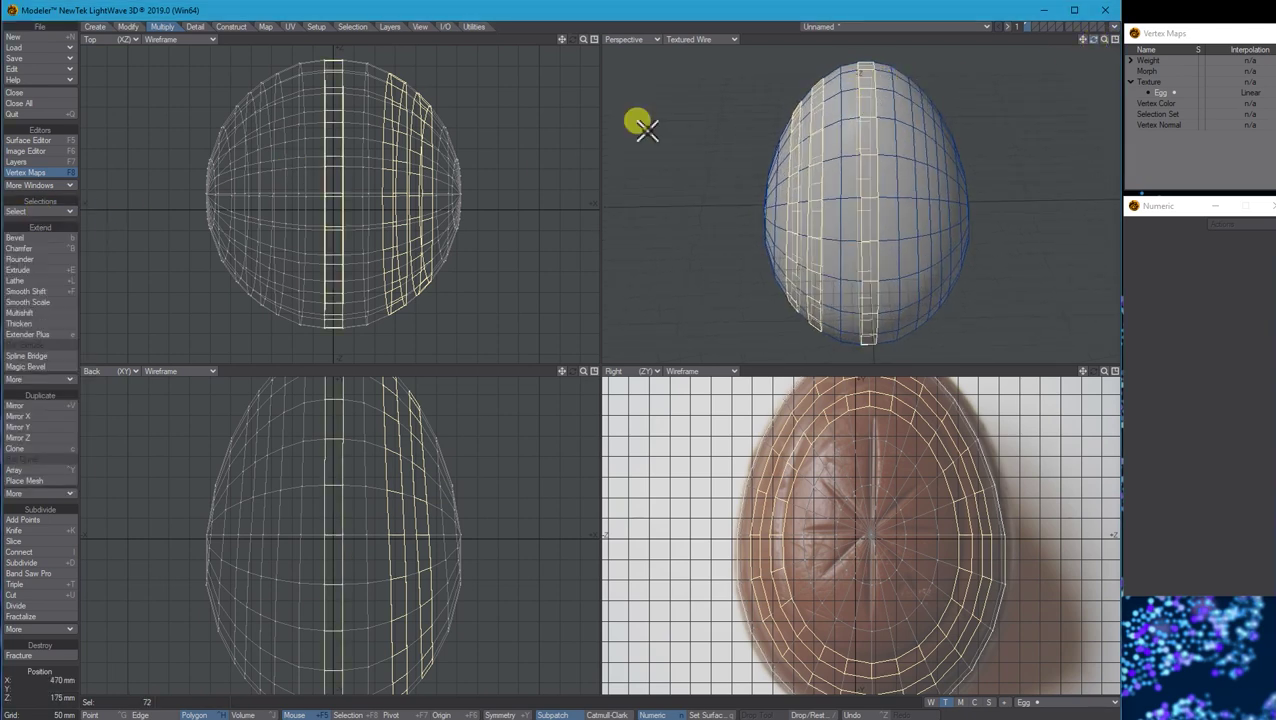
pyautogui.moveTo(1093, 41); pyautogui.dragTo(960, 108)
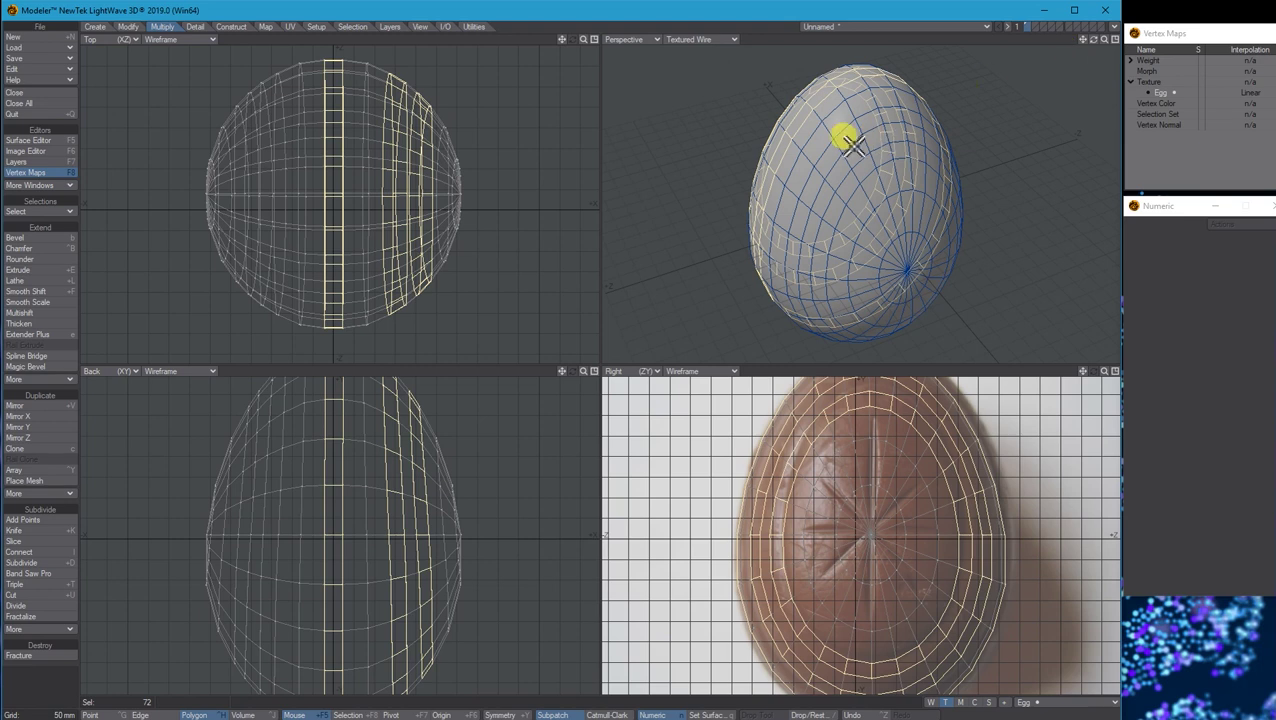
pyautogui.keyDown('shift'); pyautogui.moveTo(844, 138); pyautogui.dragTo(826, 157); pyautogui.keyUp('shift')
pyautogui.click(40, 212)
pyautogui.click(40, 212)
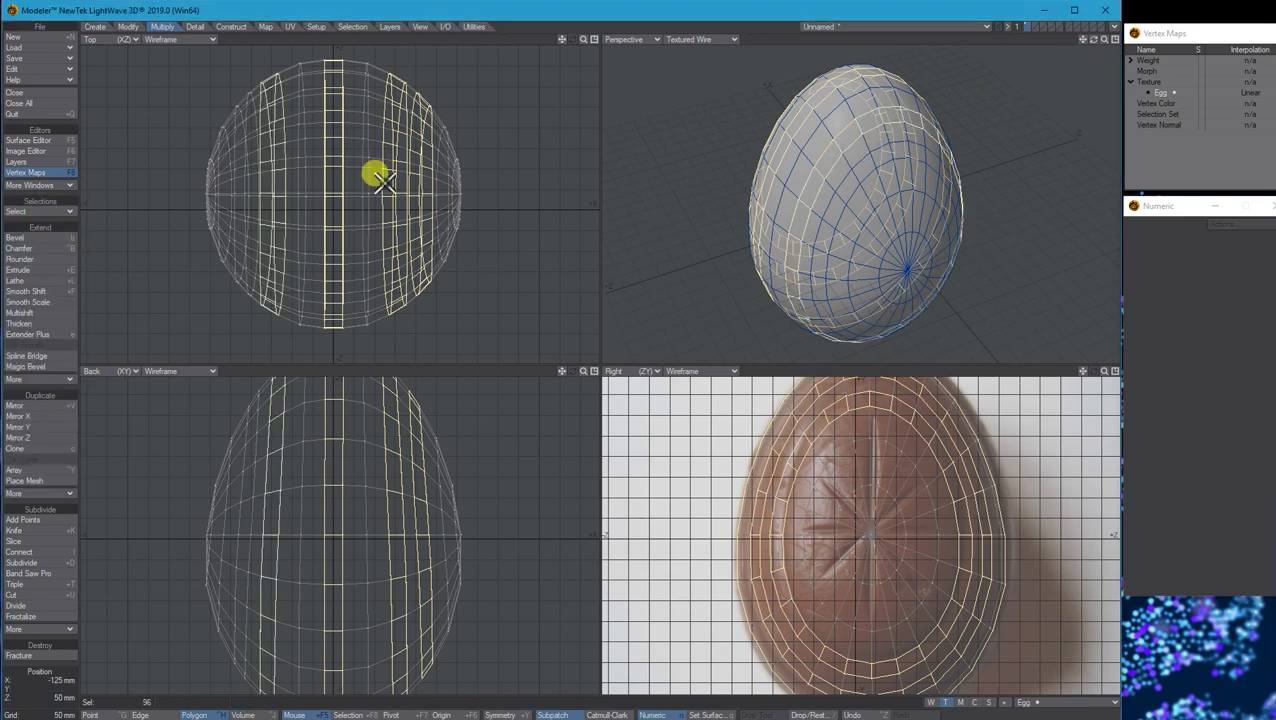
# Step: Add the outer chamfered polygon loop on the egg's -X side to the selection
pyautogui.keyDown('shift'); pyautogui.moveTo(873, 156); pyautogui.dragTo(860, 165); pyautogui.keyUp('shift')
pyautogui.click(38, 211)
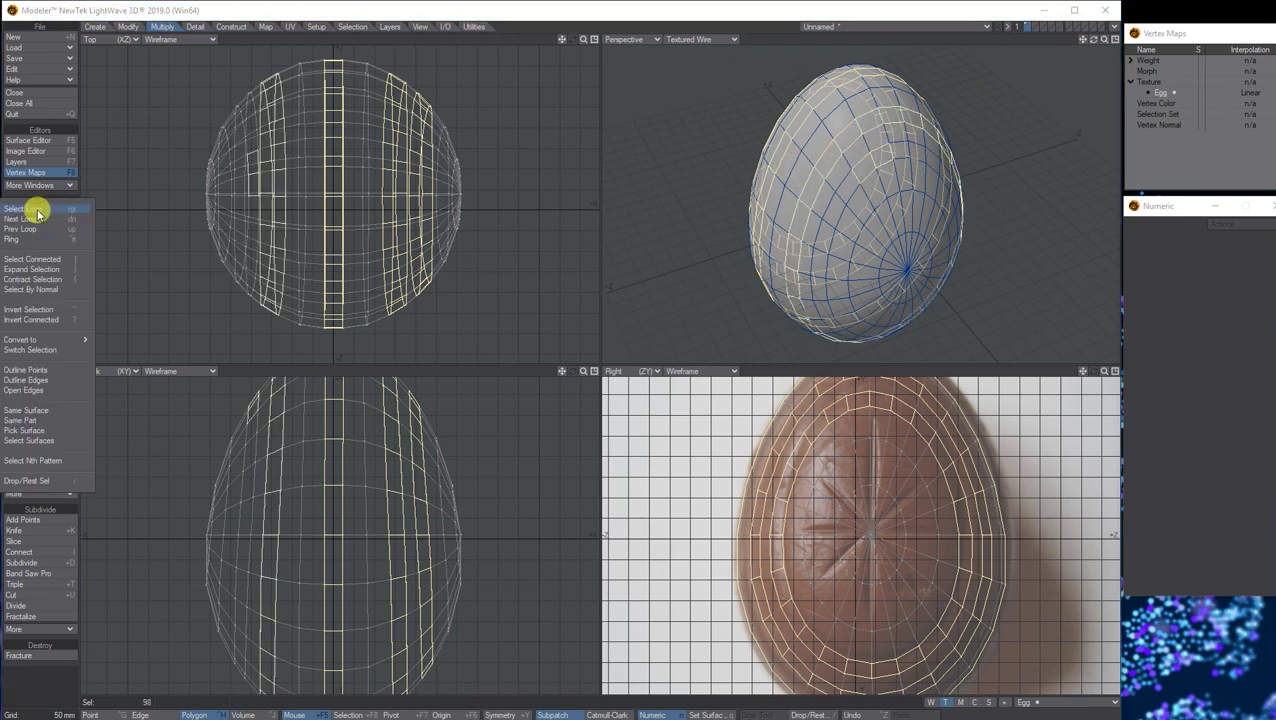
pyautogui.click(36, 224)
# Step: Smooth Shift the five selected polygon loops by an offset of -5 mm to sink them into grooves, and clear the selection
pyautogui.moveTo(1101, 44); pyautogui.dragTo(1069, 47)
pyautogui.click(36, 295)
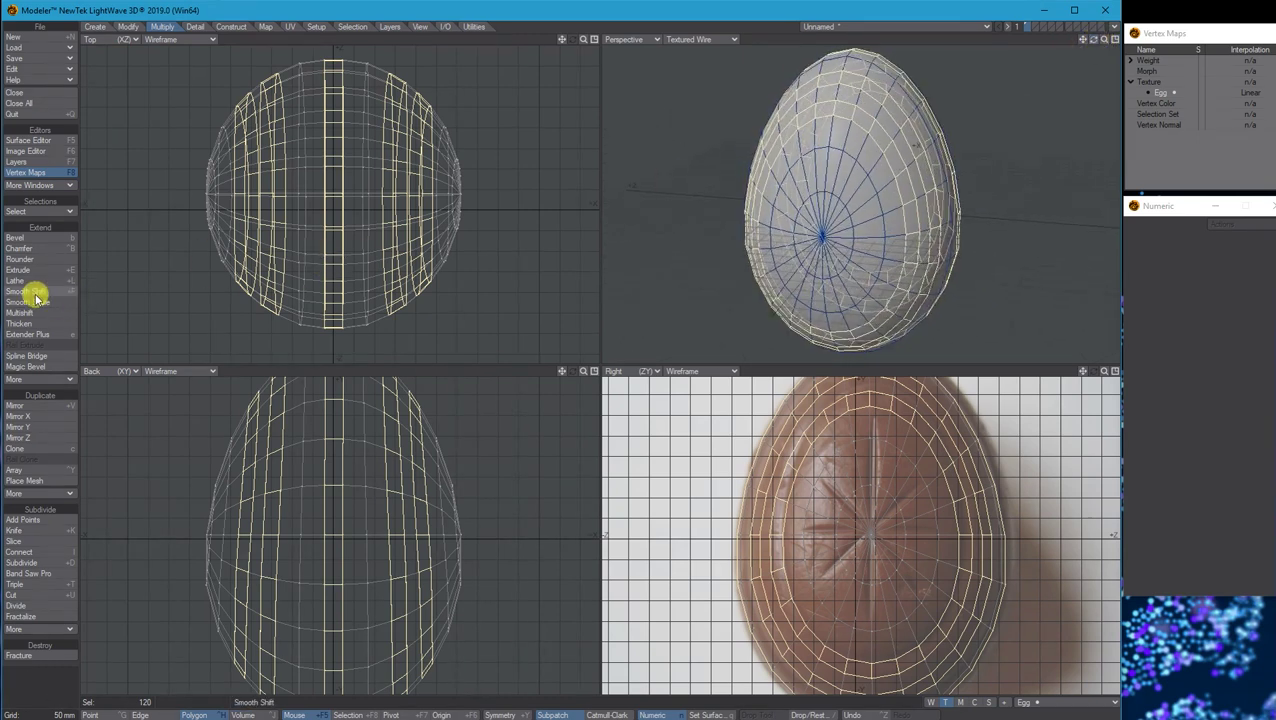
pyautogui.click(268, 250)
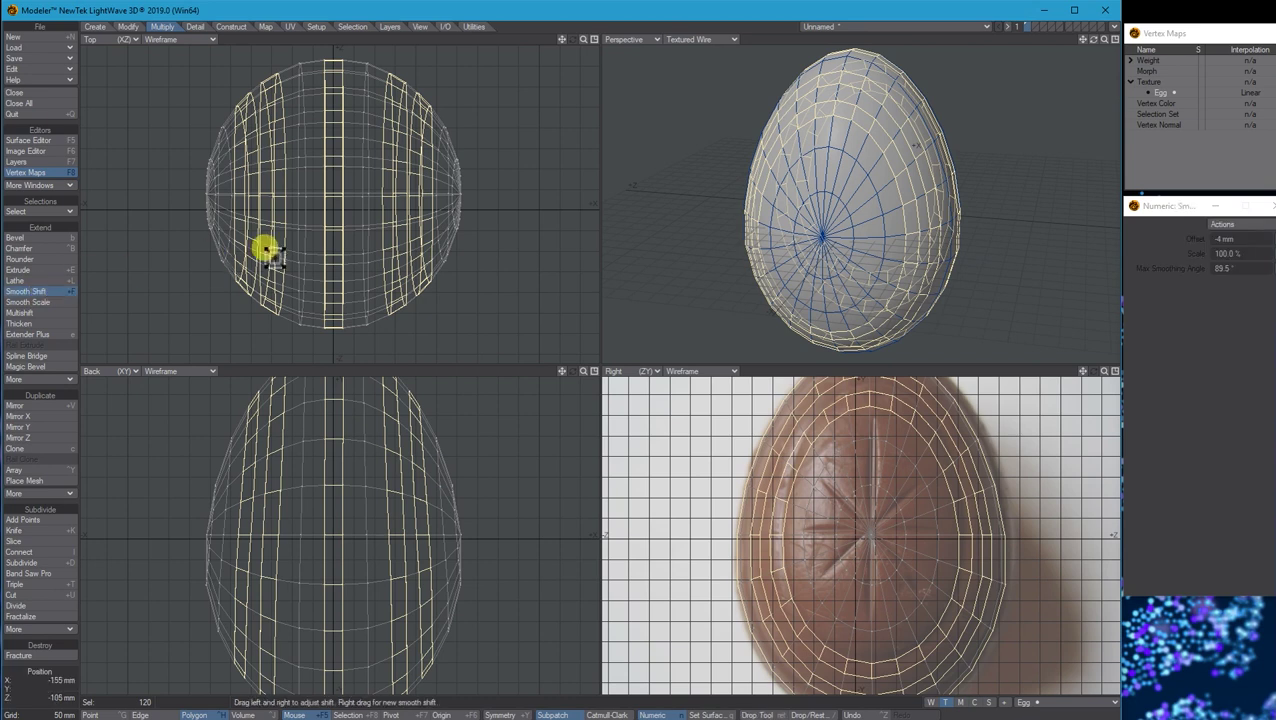
pyautogui.moveTo(1148, 208); pyautogui.dragTo(170, 118)
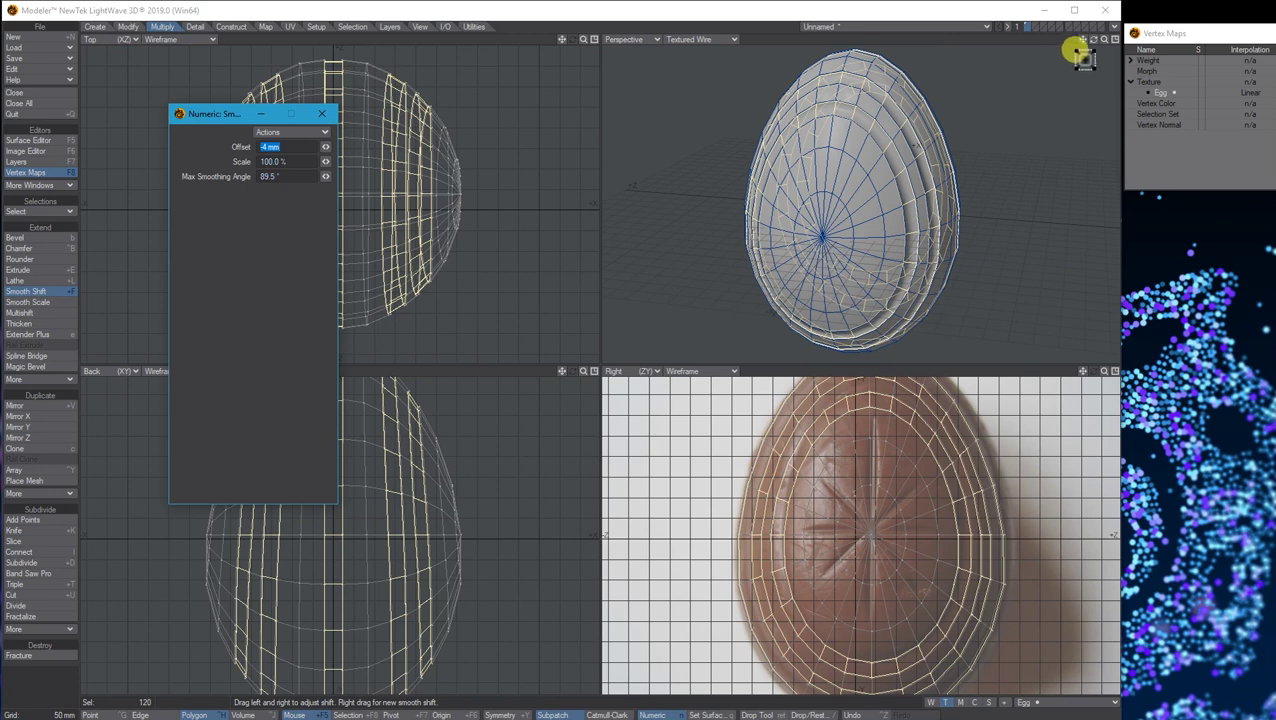
pyautogui.moveTo(1093, 39); pyautogui.dragTo(1062, 48)
pyautogui.click(296, 143)
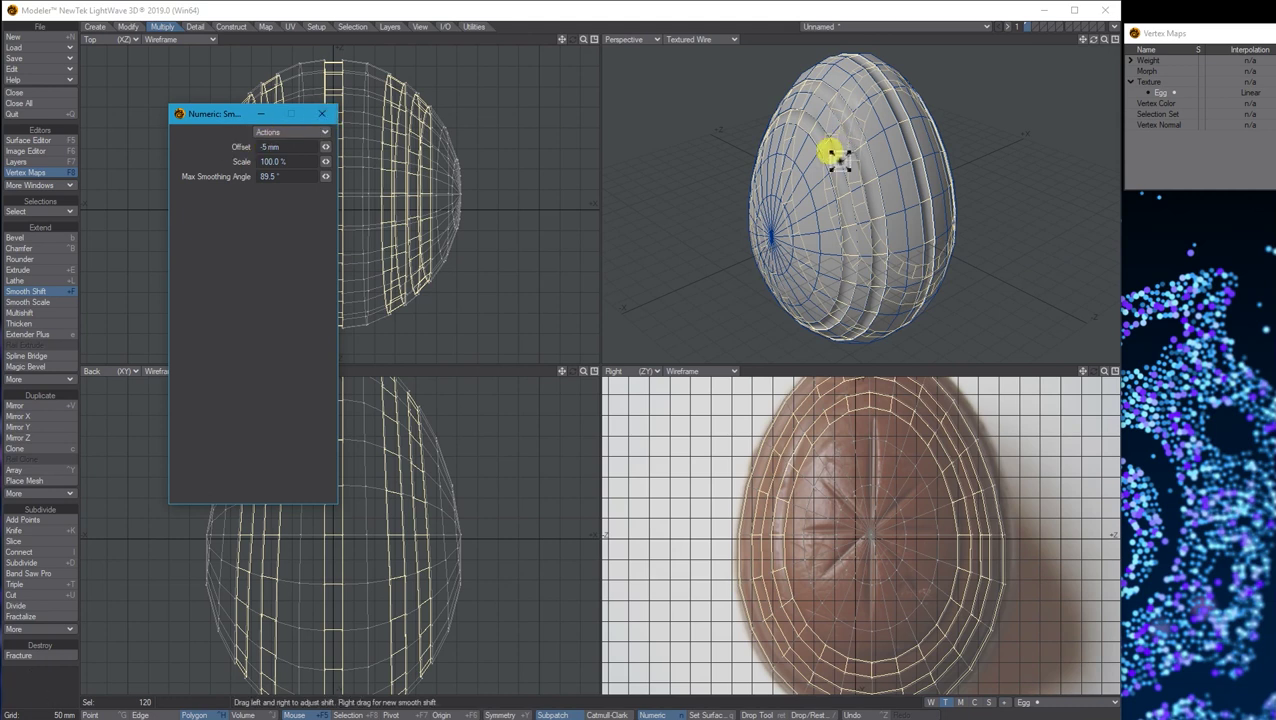
pyautogui.moveTo(1093, 39)
pyautogui.mouseDown()
pyautogui.moveTo(1040, 42)
pyautogui.moveTo(1093, 39)
pyautogui.mouseUp()
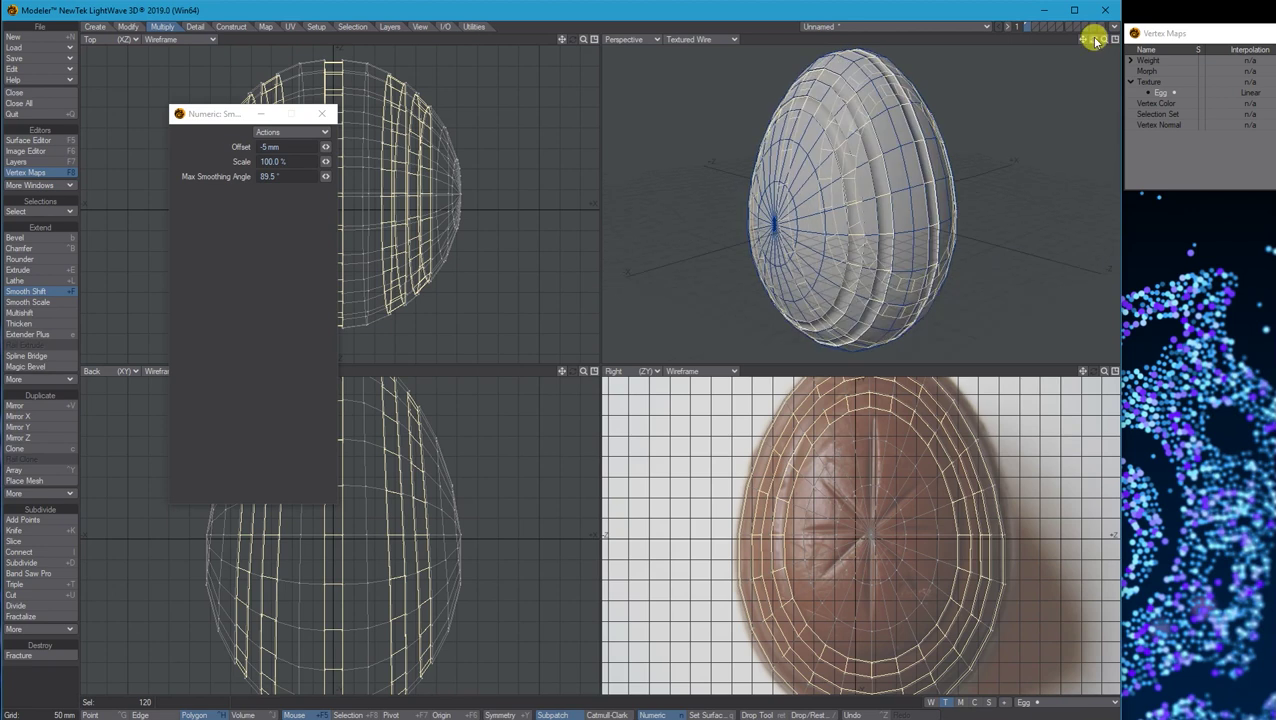
pyautogui.click(322, 113)
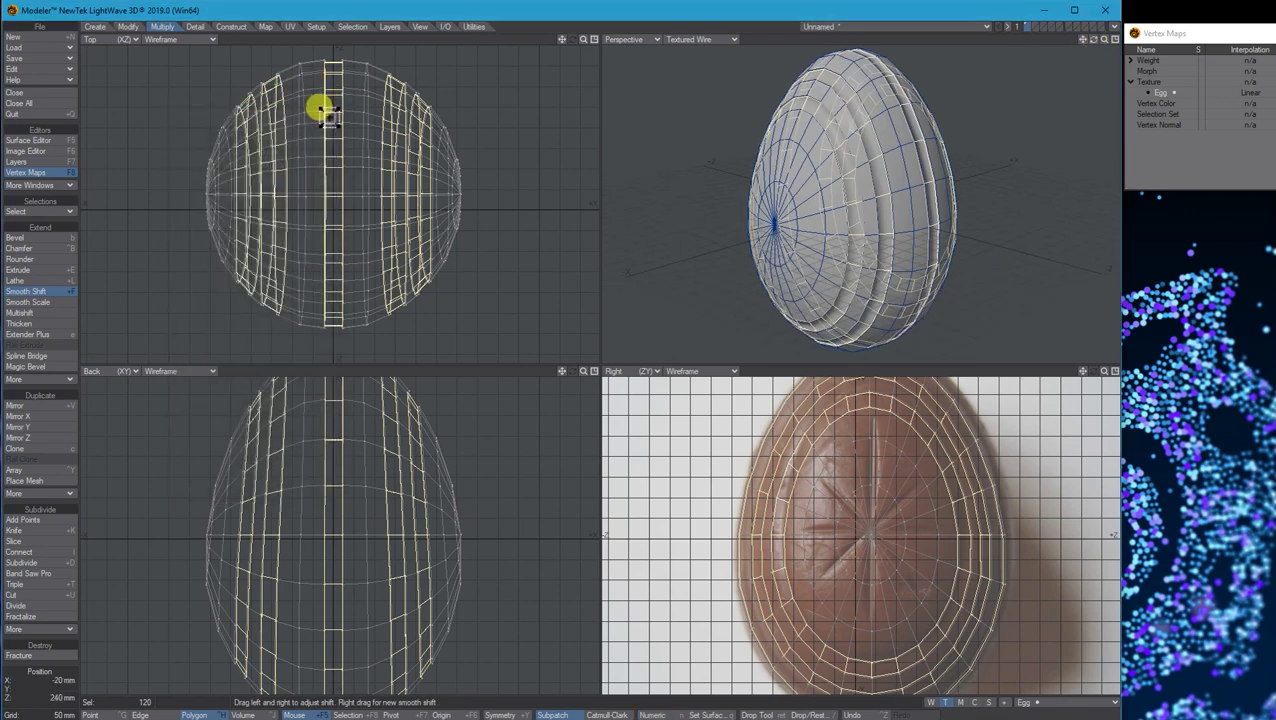
pyautogui.press('space')
pyautogui.press('/')
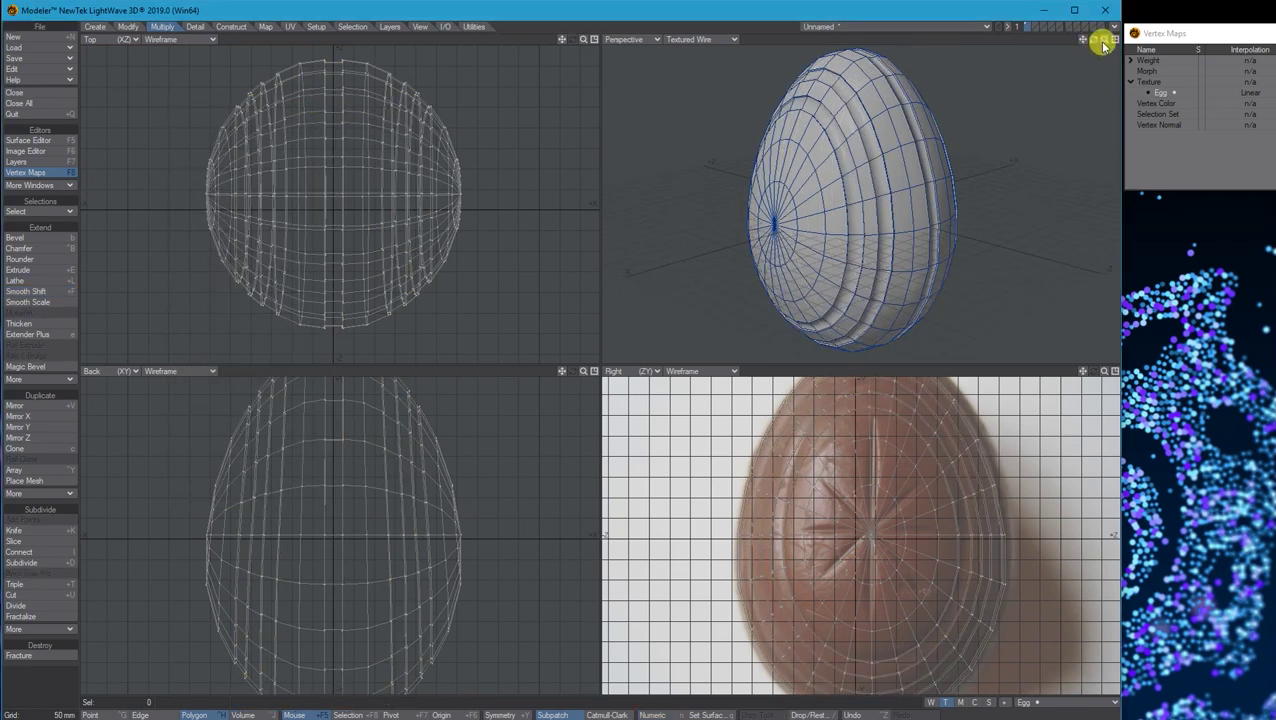
# Step: Set all of the egg's polygons to subpatches
pyautogui.moveTo(1098, 44); pyautogui.dragTo(1118, 44)
pyautogui.click(233, 27)
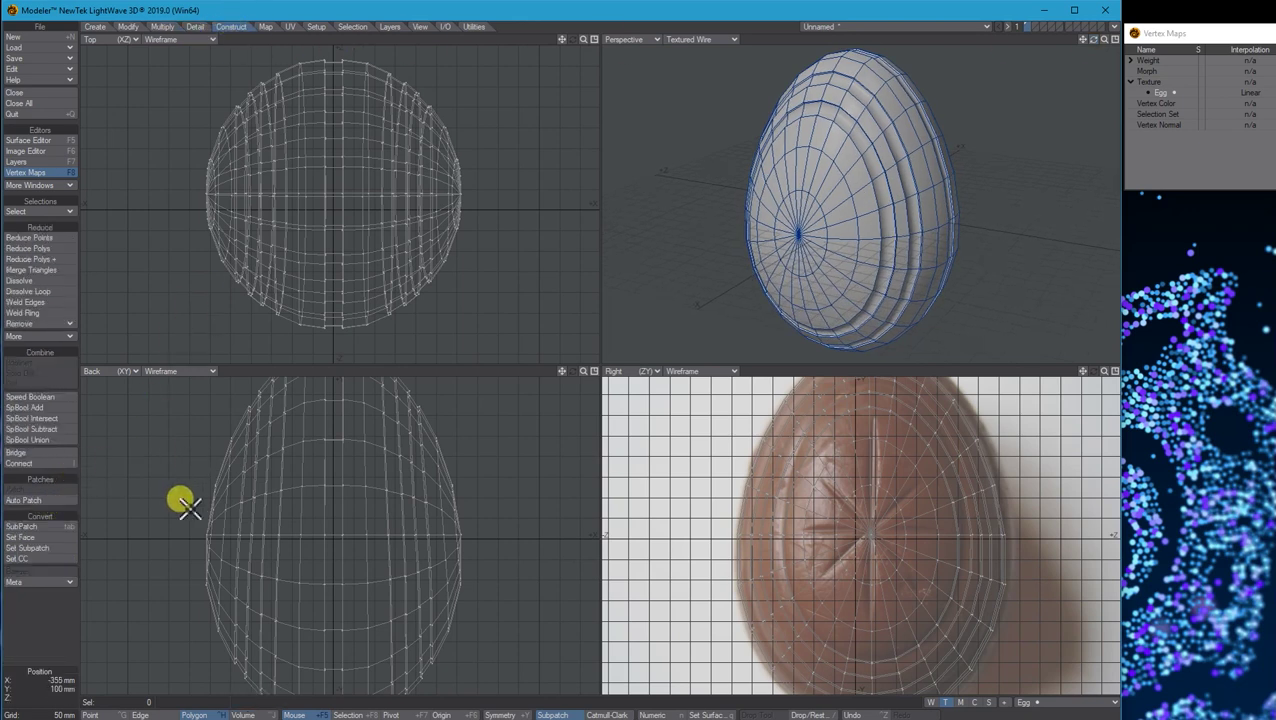
pyautogui.click(50, 551)
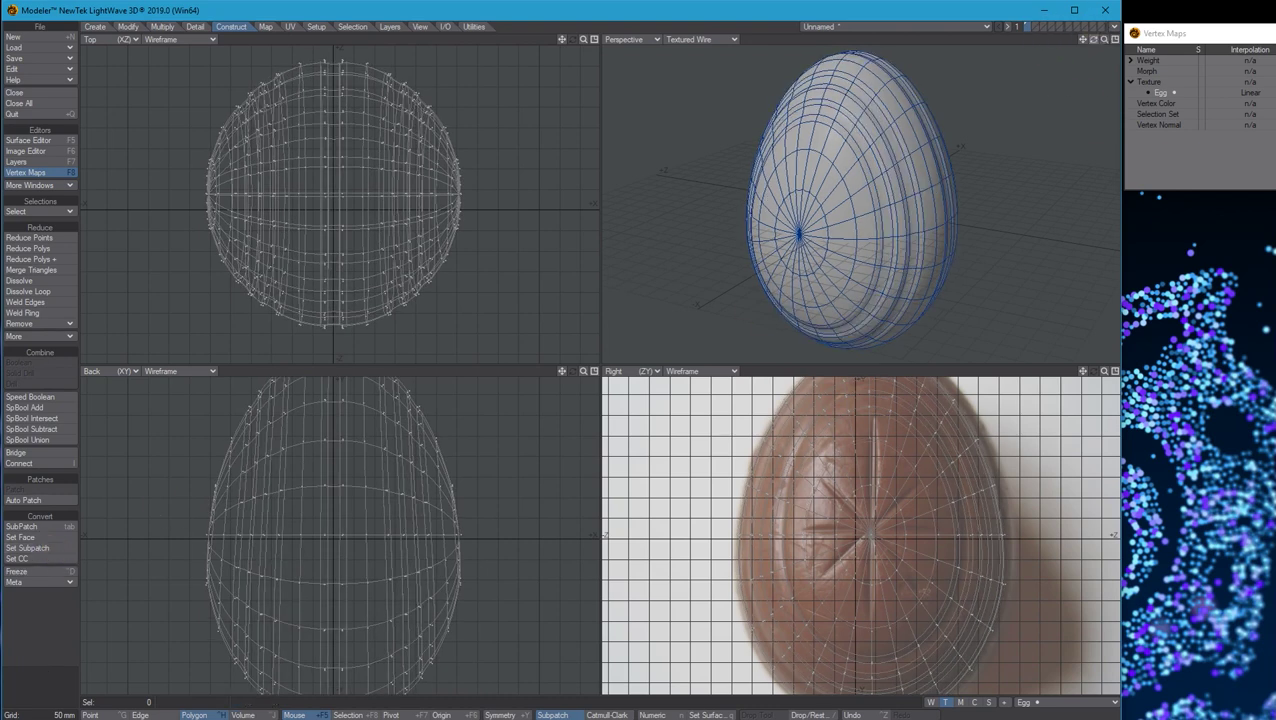
# Step: Show the perspective view in Texture shading and inspect the grooves on the smoothed egg
pyautogui.moveTo(1093, 39); pyautogui.dragTo(1185, 40)
pyautogui.click(727, 40)
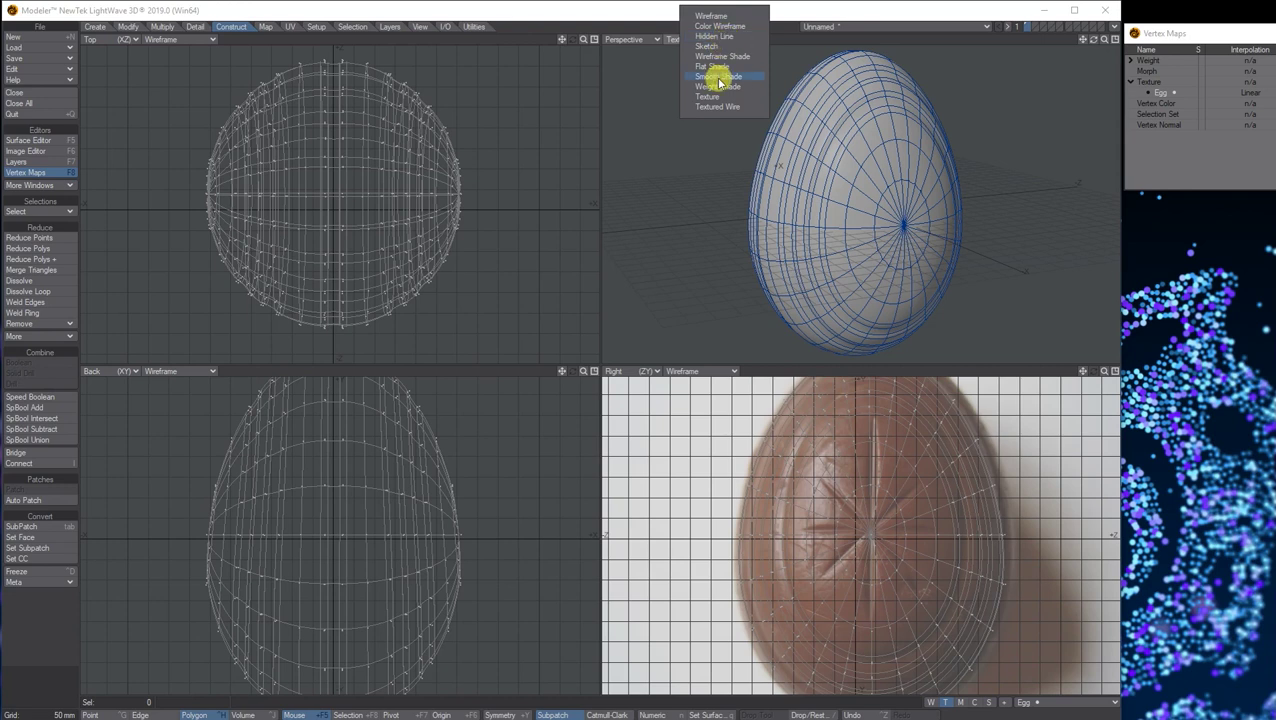
pyautogui.click(710, 96)
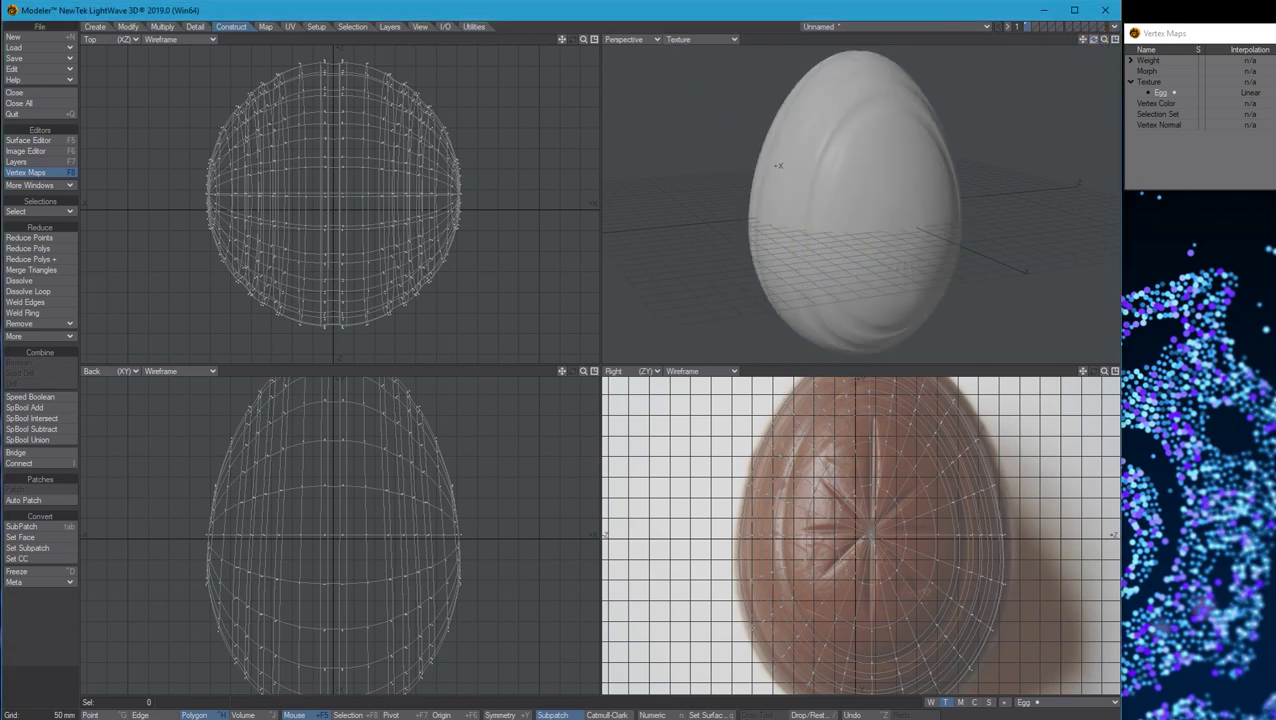
pyautogui.moveTo(1093, 39)
pyautogui.mouseDown()
pyautogui.moveTo(1255, 32)
pyautogui.moveTo(1075, 45)
pyautogui.mouseUp()
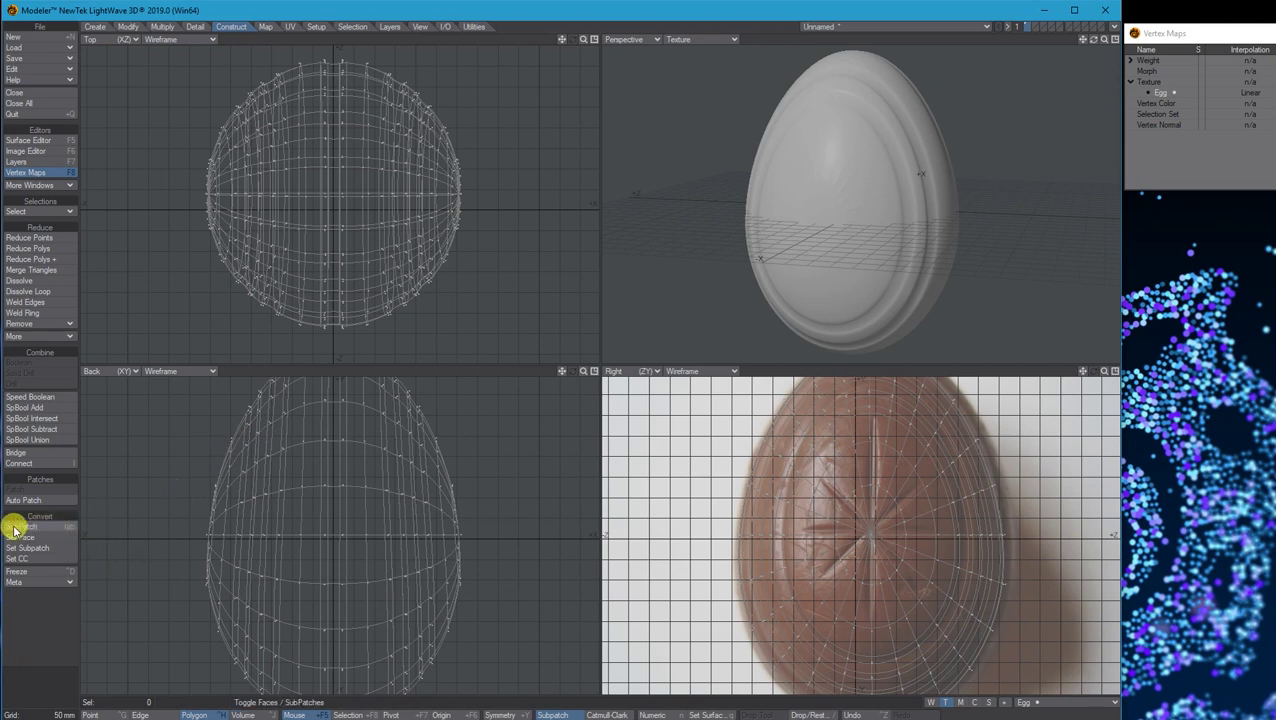
# Step: Toggle the egg between polygon faces and subpatches, ending with it subpatched
pyautogui.click(38, 527)
pyautogui.click(48, 527)
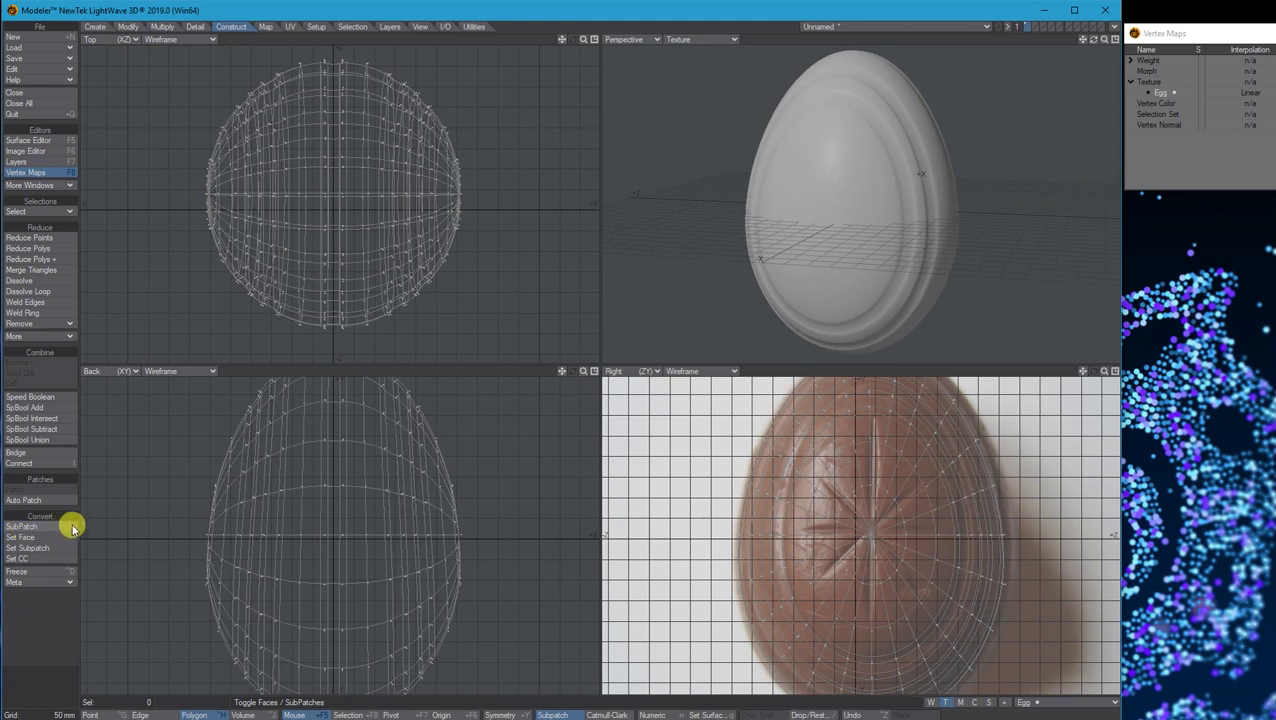
pyautogui.click(72, 527)
pyautogui.click(72, 527)
pyautogui.click(72, 527)
pyautogui.click(72, 527)
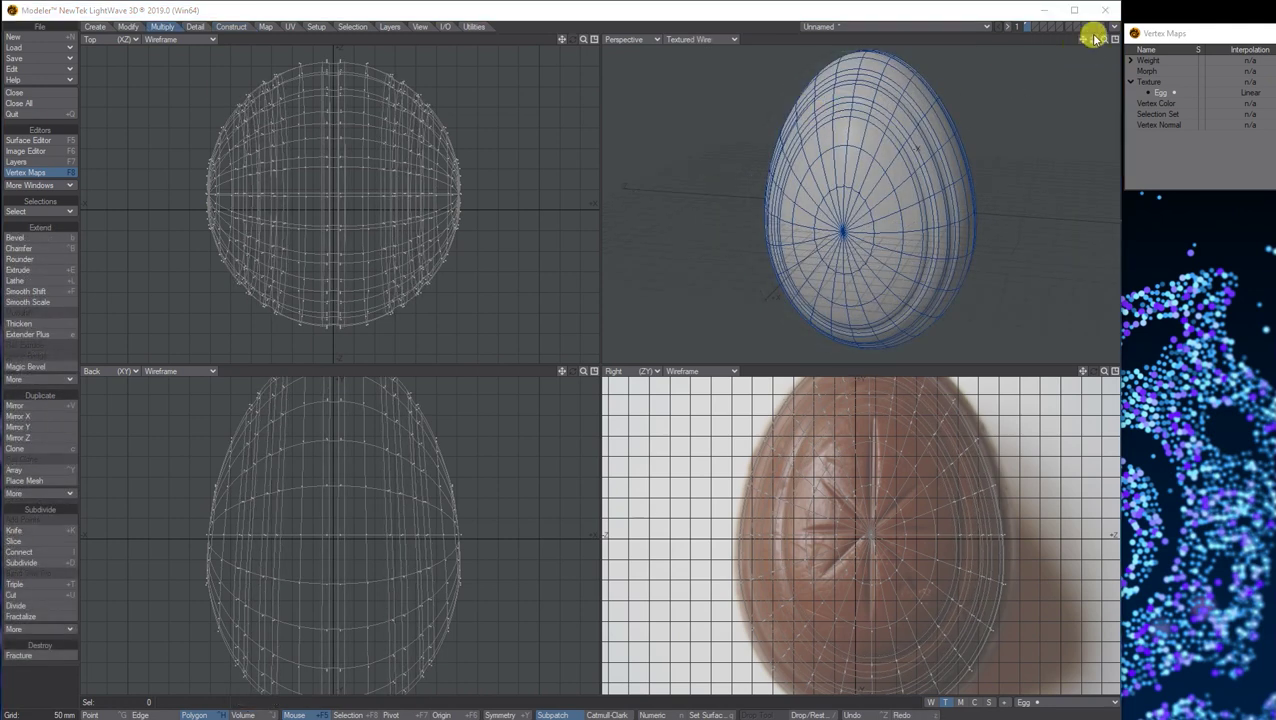
# Step: Select eight short radial edges in a star around the egg's +X pole, following the reference photo's star pattern
pyautogui.moveTo(1095, 40); pyautogui.dragTo(940, 148)
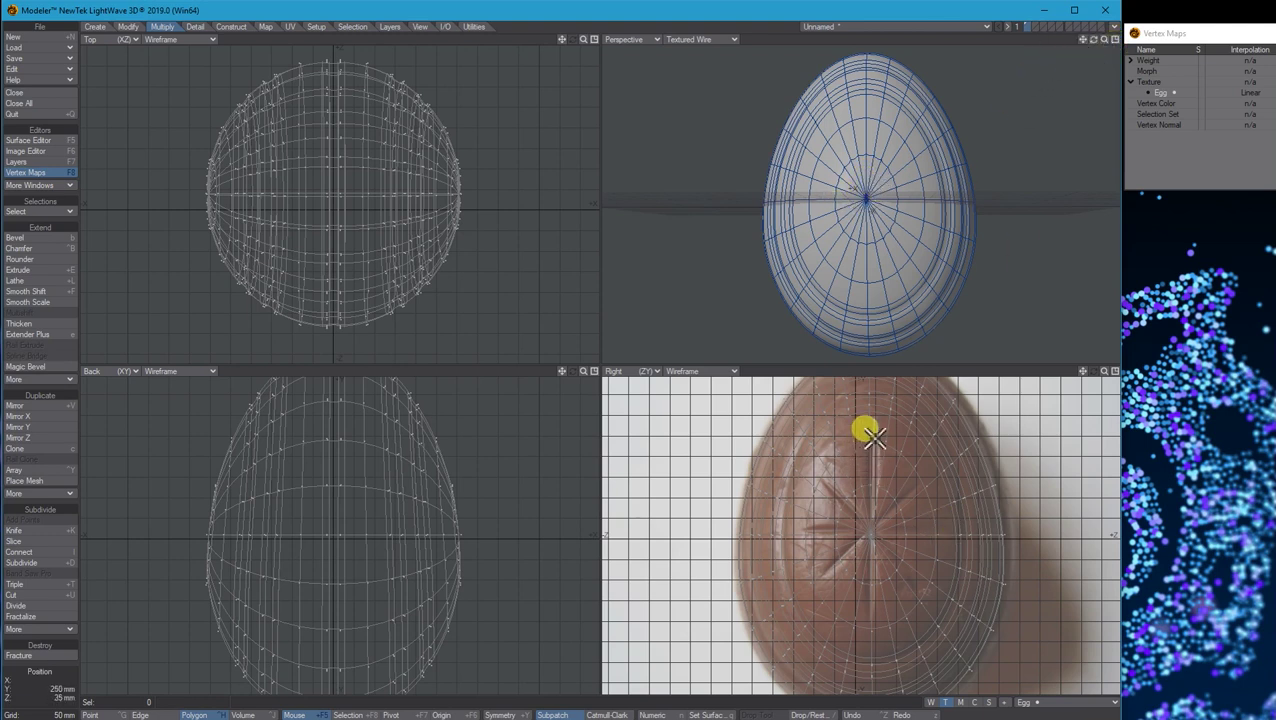
pyautogui.moveTo(1105, 38); pyautogui.dragTo(997, 80)
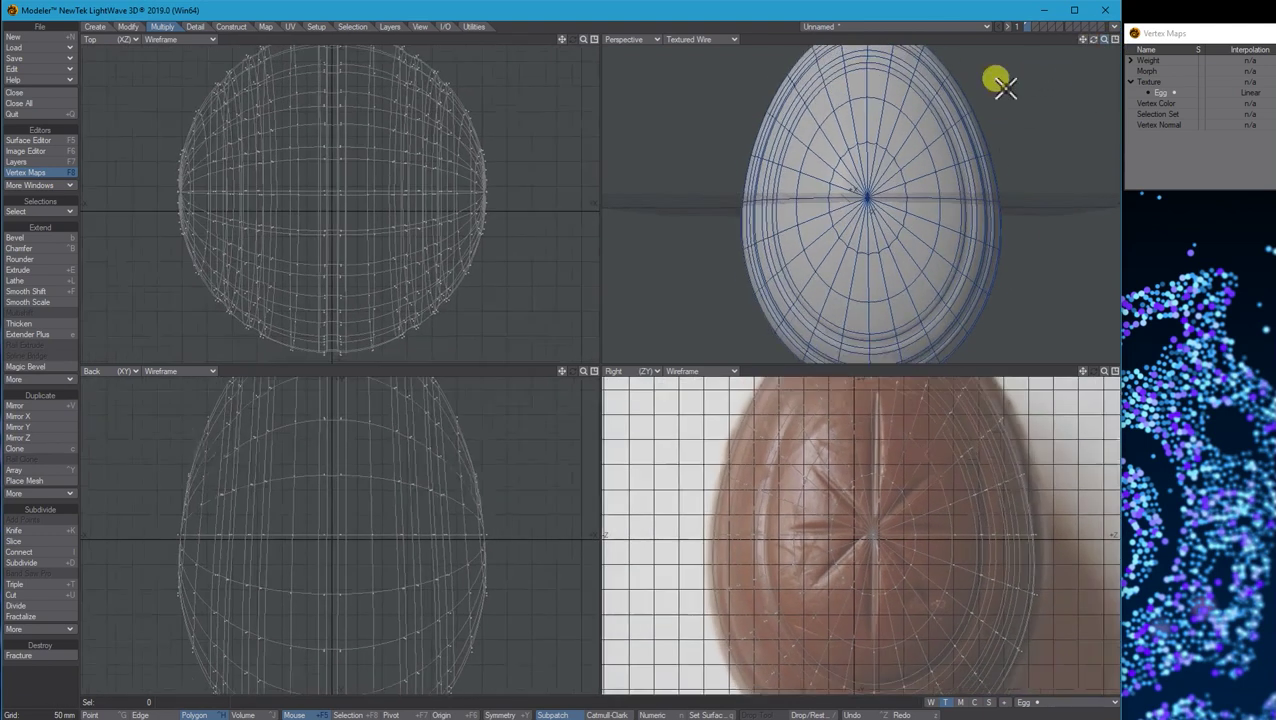
pyautogui.click(157, 715)
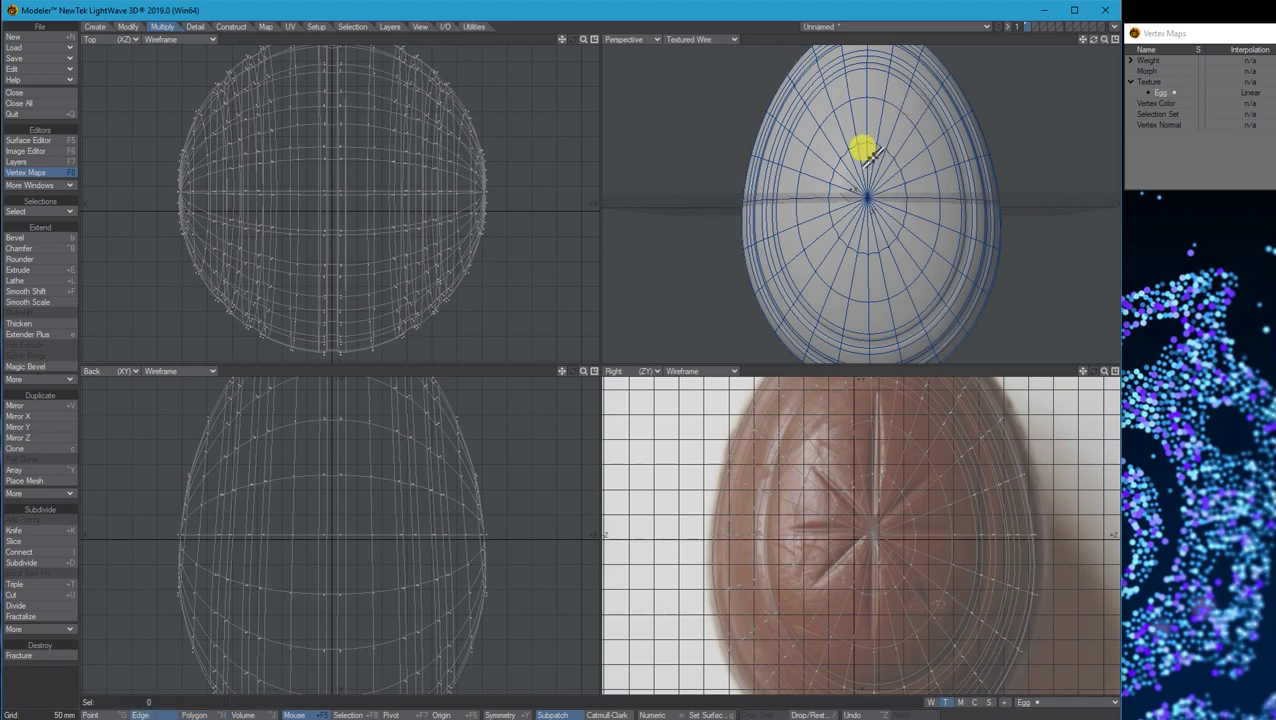
pyautogui.moveTo(866, 152); pyautogui.dragTo(890, 182)
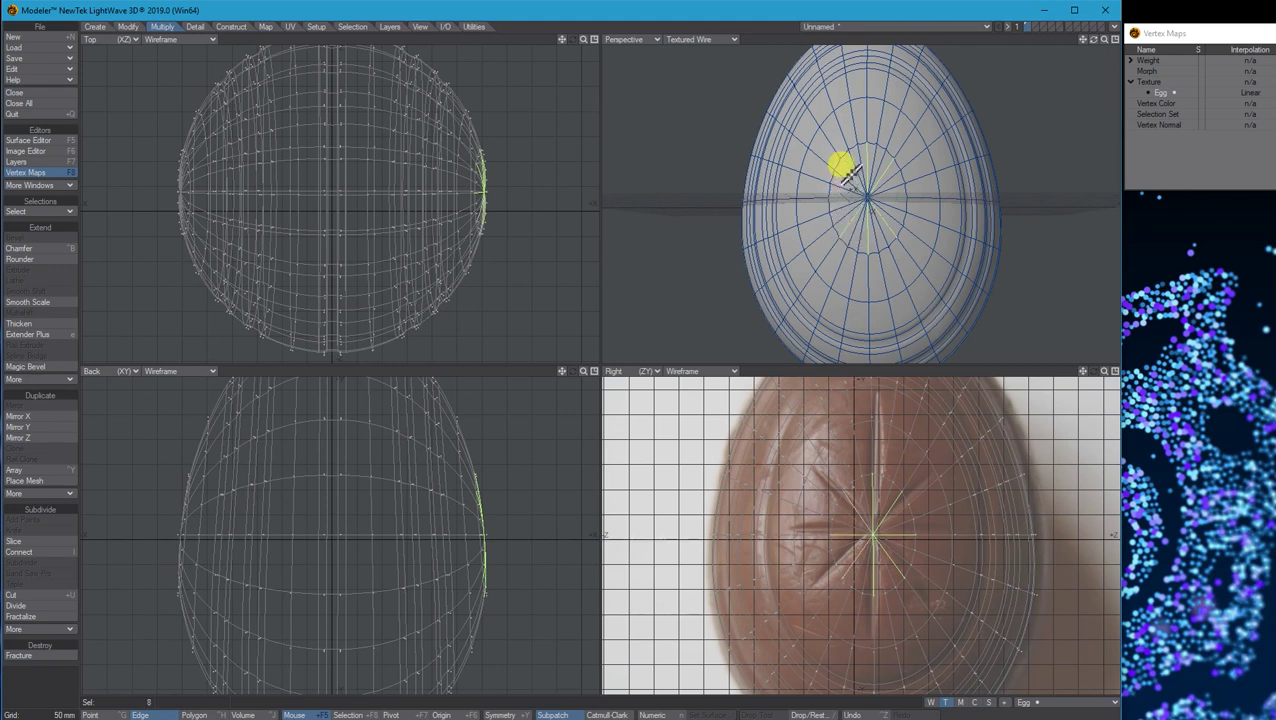
# Step: Chamfer the eight radial edges at the +X pole into thin wedge polygons, and clear the selection
pyautogui.moveTo(1092, 41); pyautogui.dragTo(1078, 66)
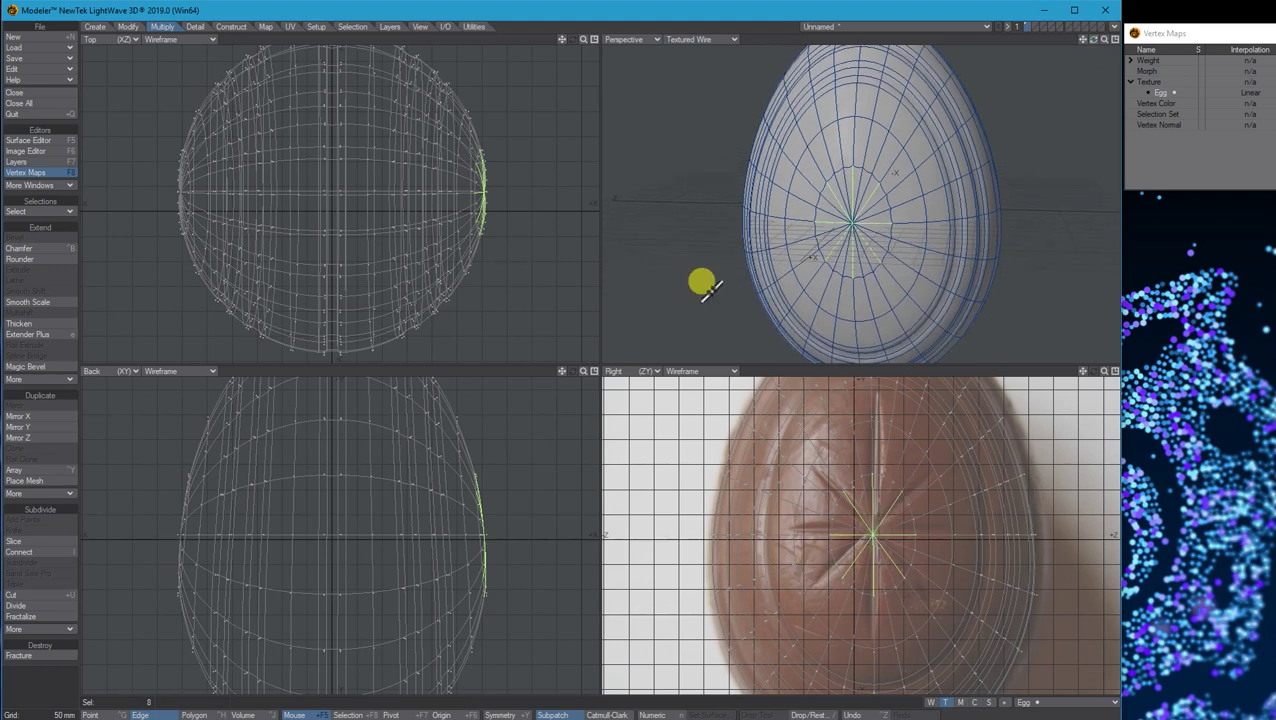
pyautogui.click(31, 249)
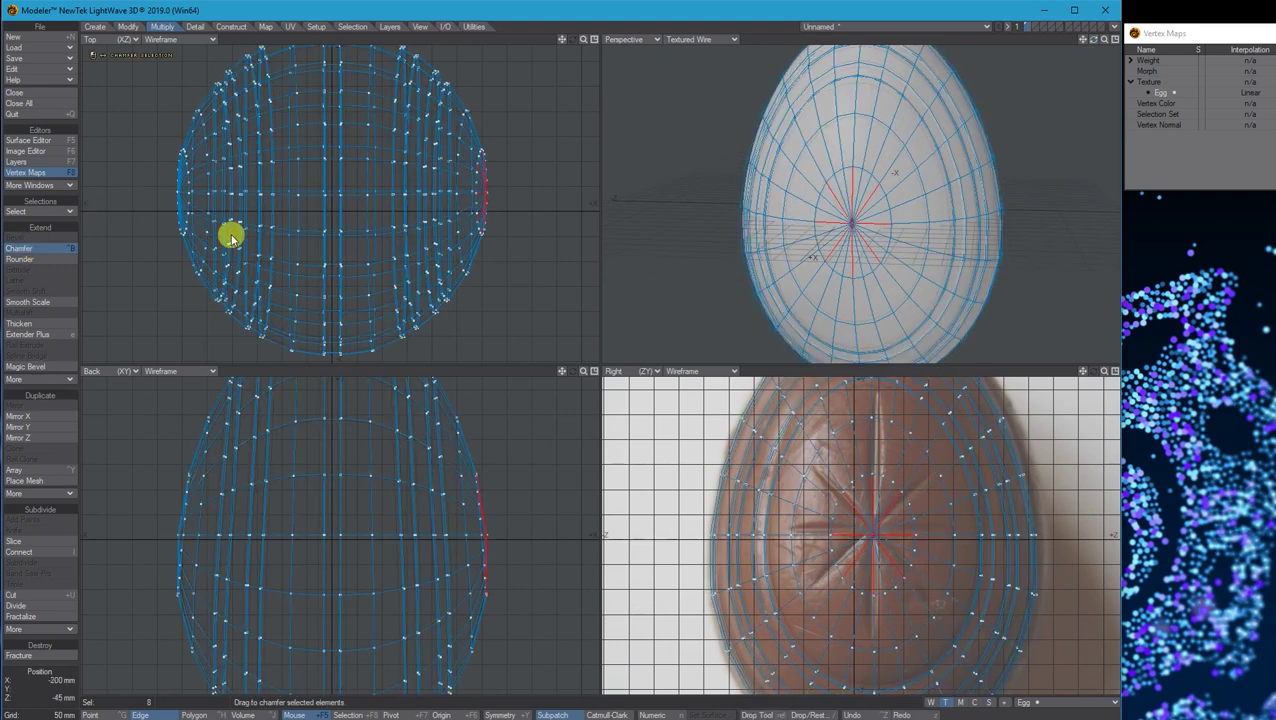
pyautogui.moveTo(862, 211); pyautogui.dragTo(878, 211)
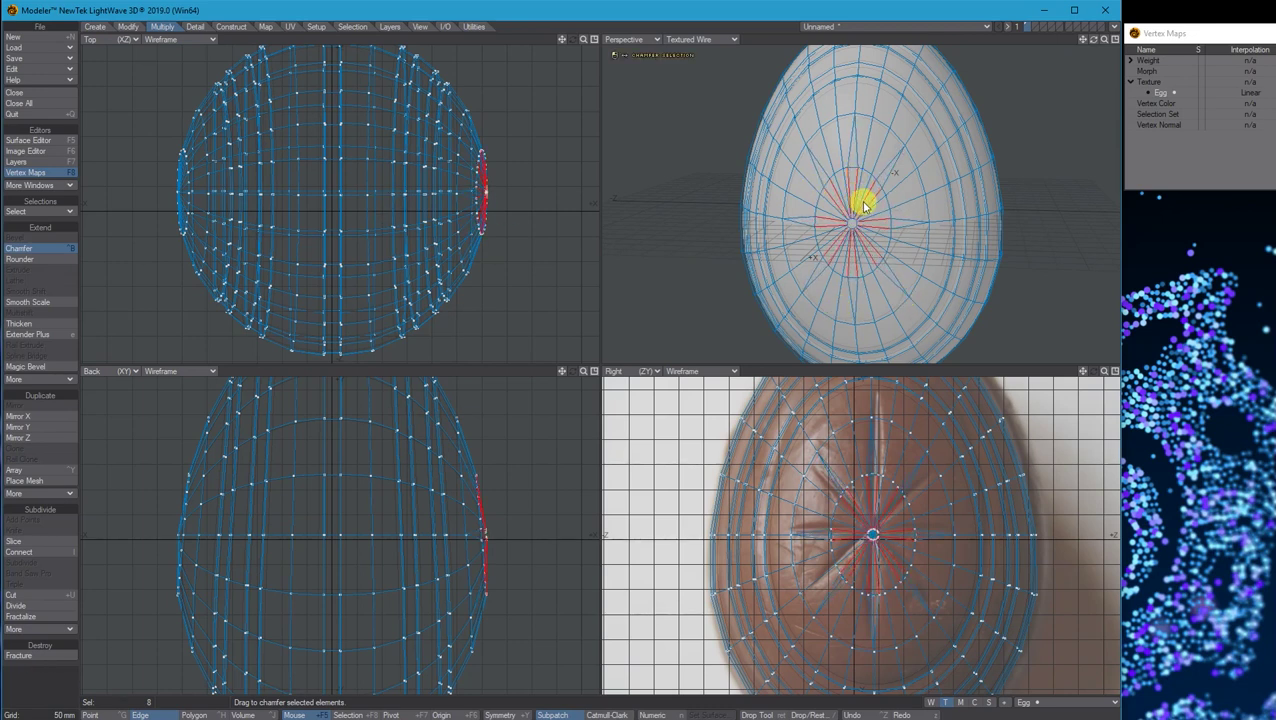
pyautogui.moveTo(852, 275); pyautogui.dragTo(850, 272)
pyautogui.press('space')
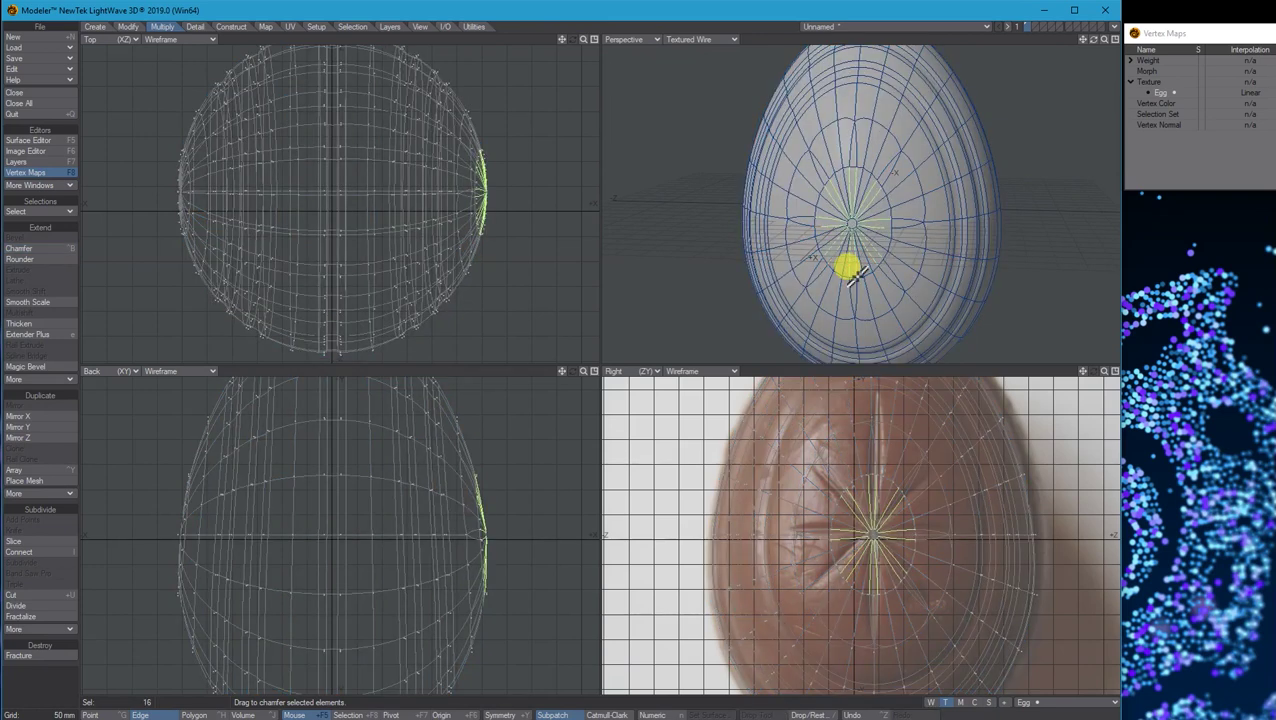
pyautogui.press('/')
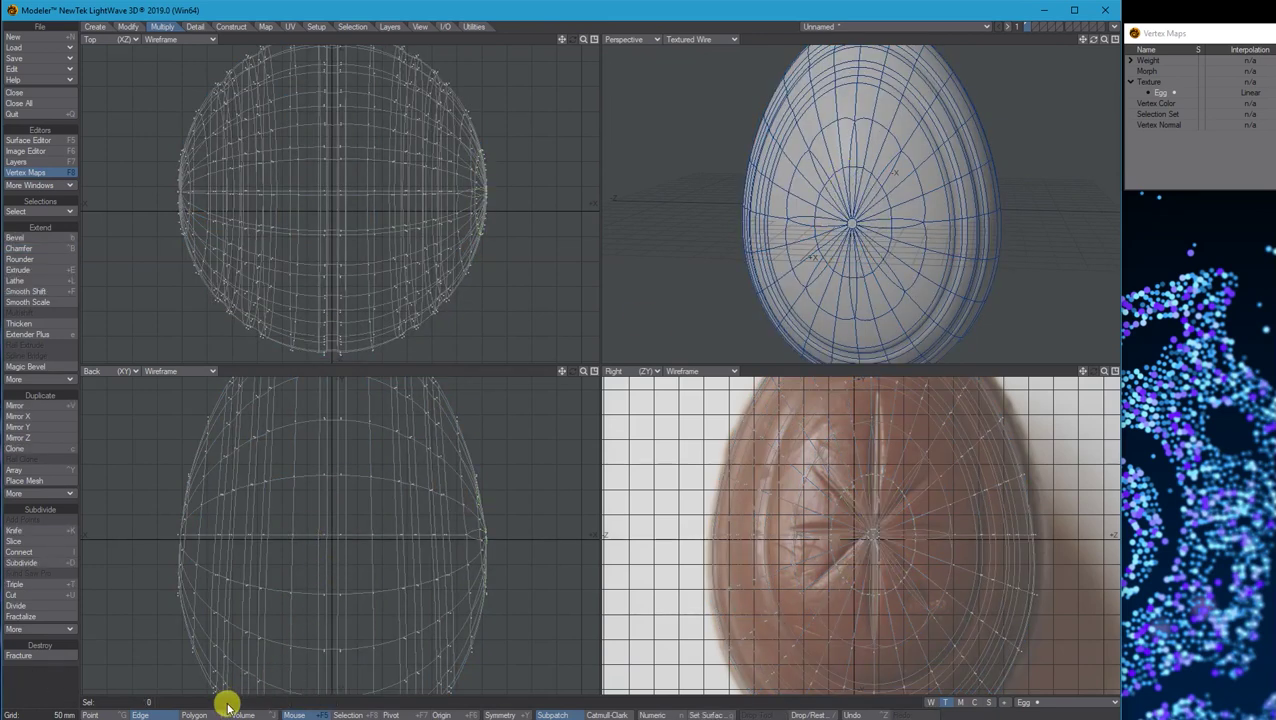
# Step: Select the ten thin star polygons around the +X pole and Smooth Shift them by an offset of -5 mm
pyautogui.click(851, 154)
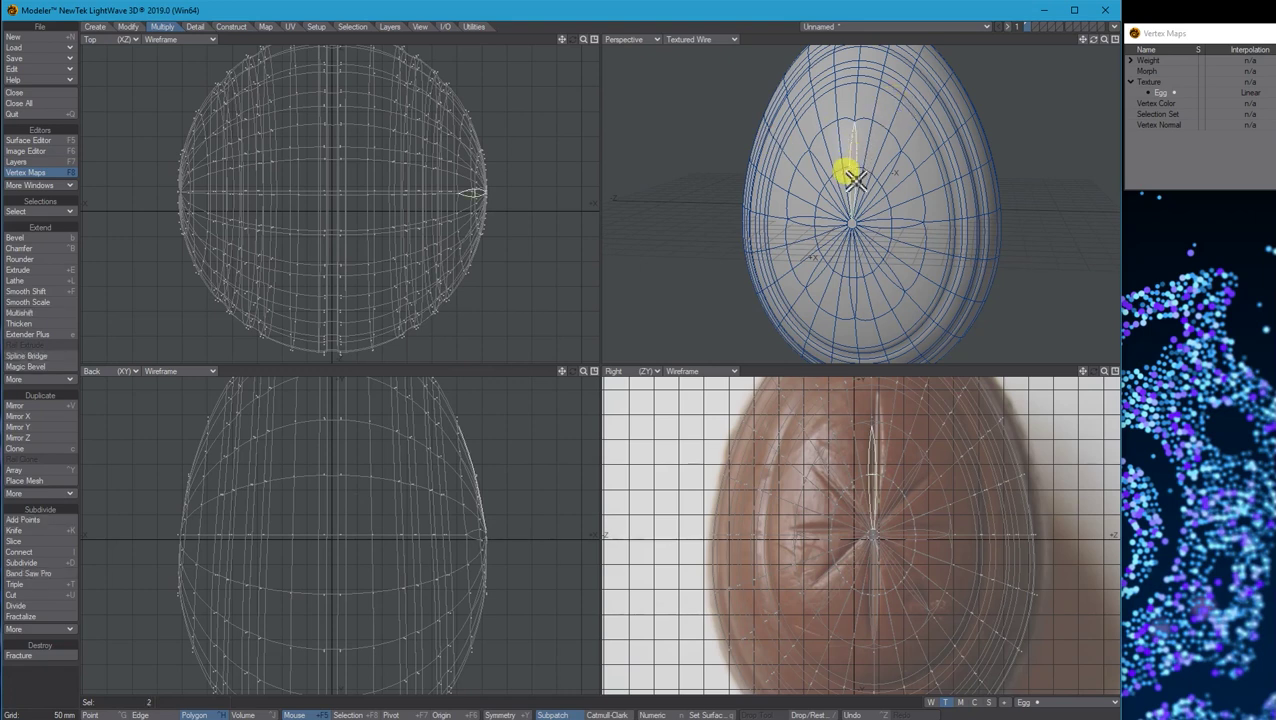
pyautogui.moveTo(853, 178); pyautogui.dragTo(884, 191)
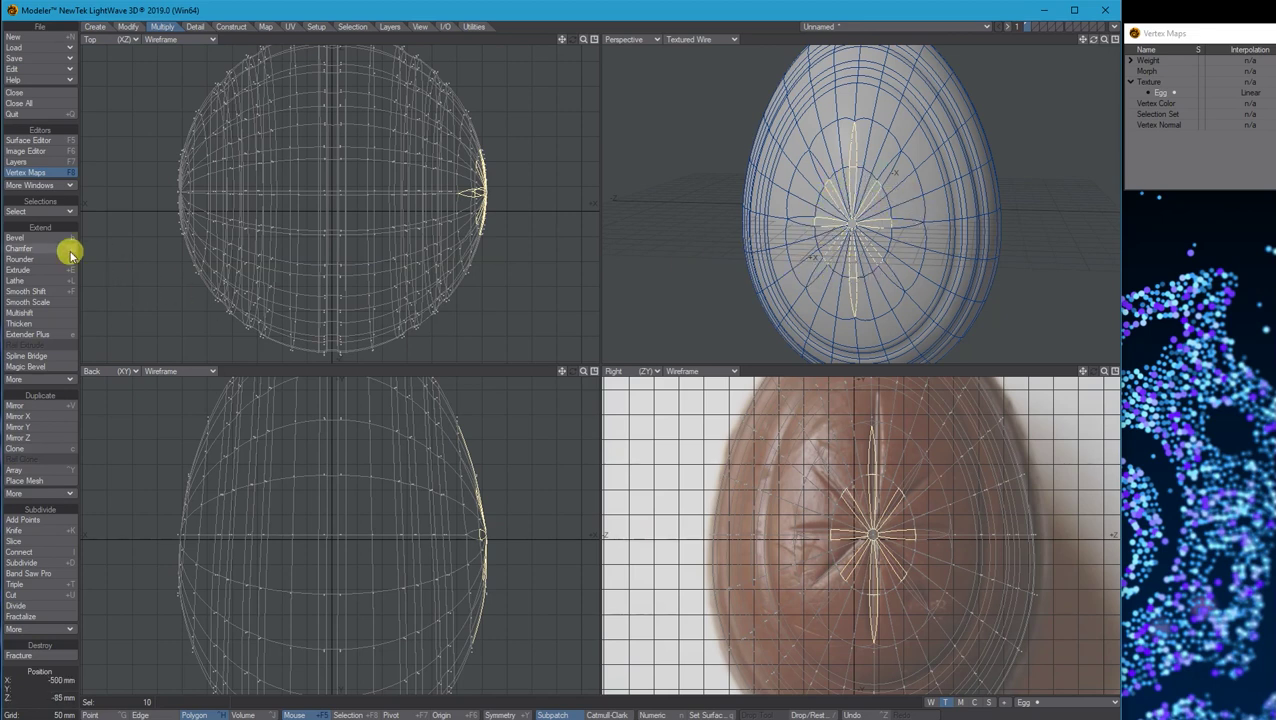
pyautogui.click(30, 291)
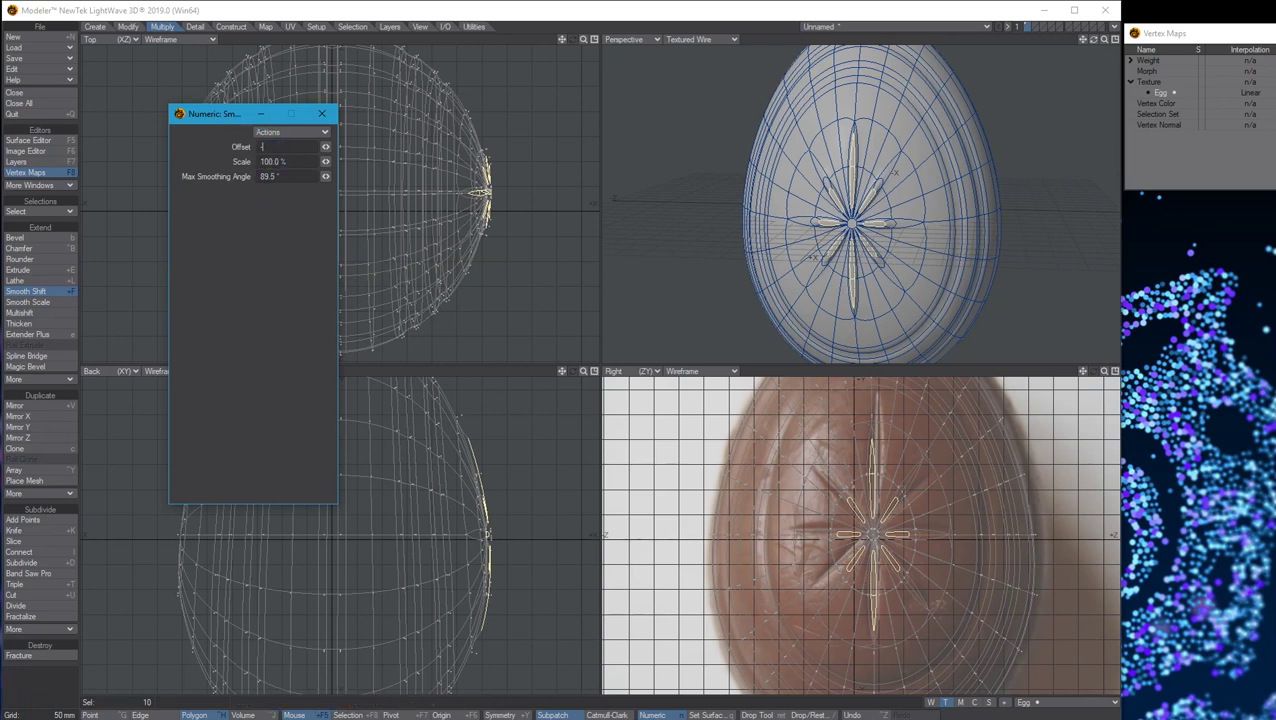
pyautogui.write('-5')
pyautogui.press('Tab')
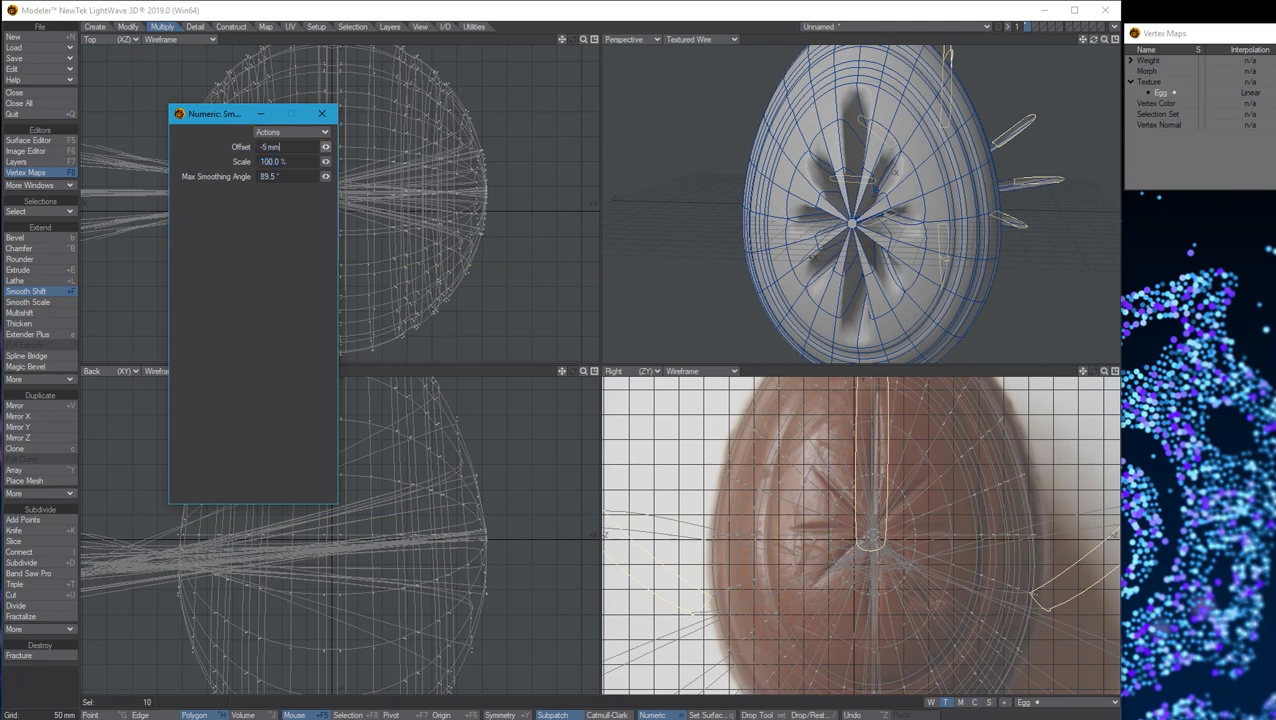
pyautogui.press('Return')
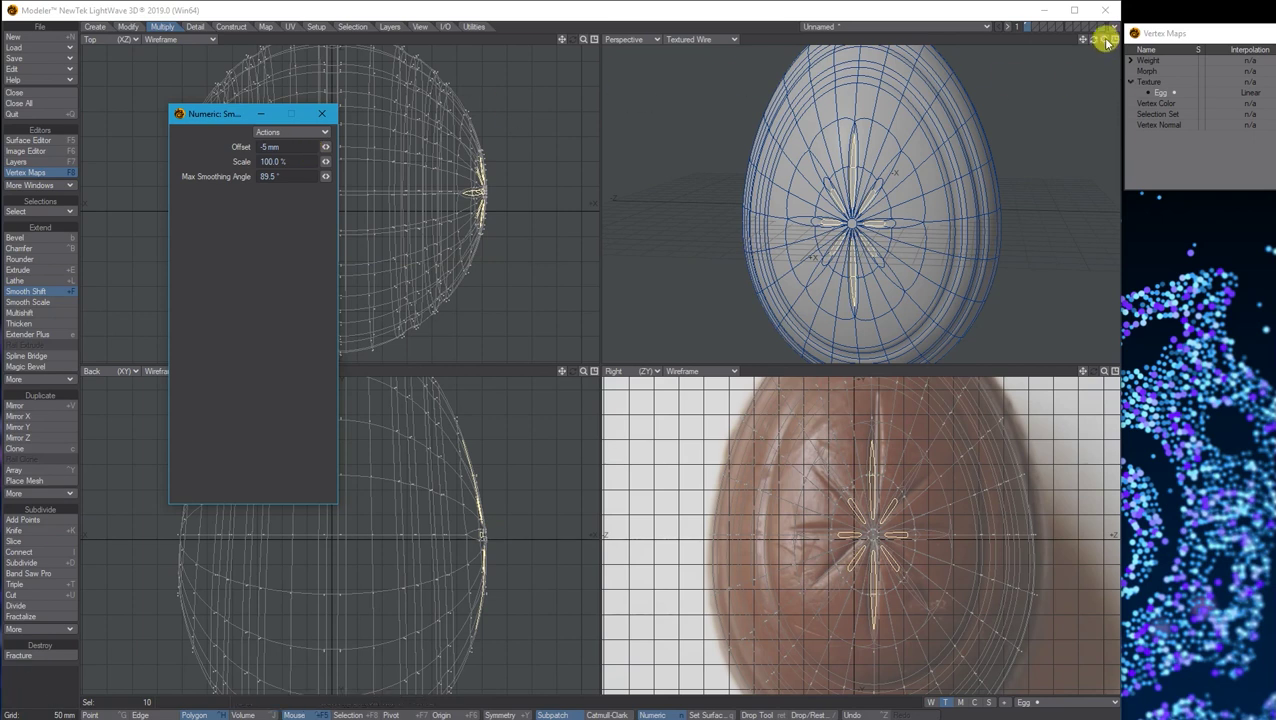
# Step: Undo the star's Smooth Shift and chamfer, back to the eight selected radial edges at the +X pole
pyautogui.moveTo(1105, 41); pyautogui.dragTo(1114, 76)
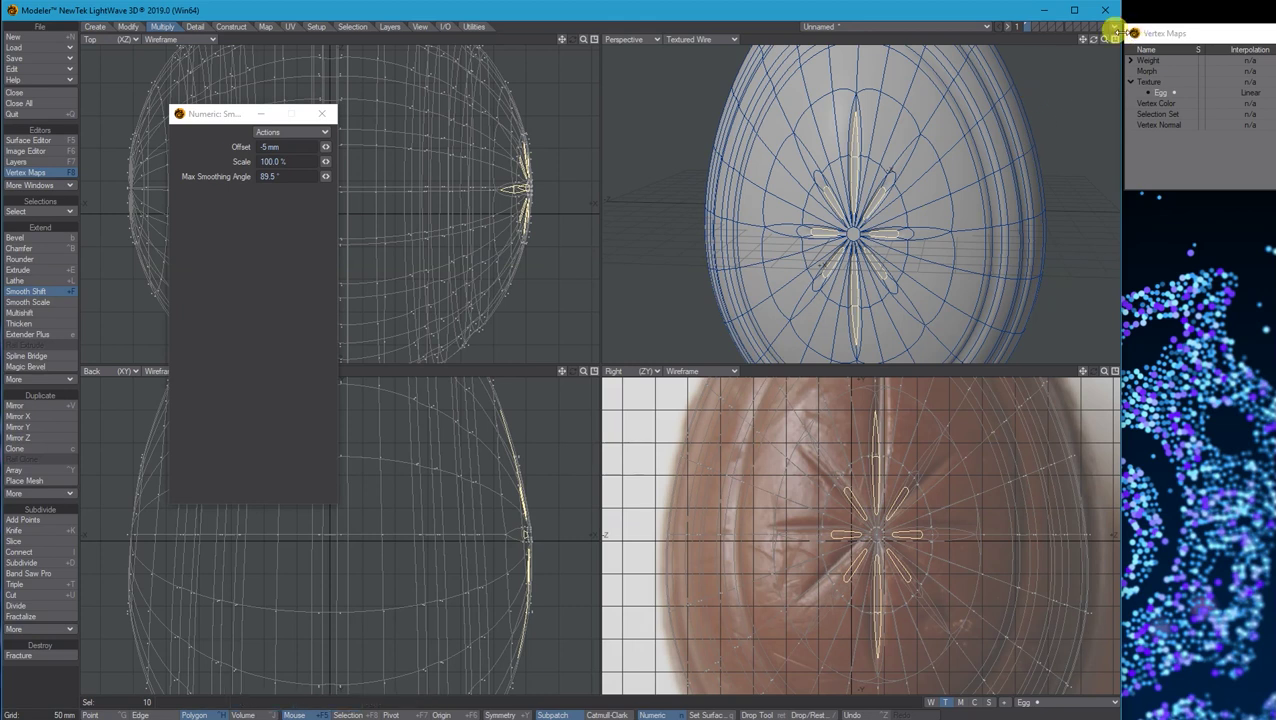
pyautogui.moveTo(1093, 39)
pyautogui.mouseDown()
pyautogui.moveTo(1163, 32)
pyautogui.moveTo(1030, 36)
pyautogui.moveTo(1094, 43)
pyautogui.mouseUp()
pyautogui.click(321, 113)
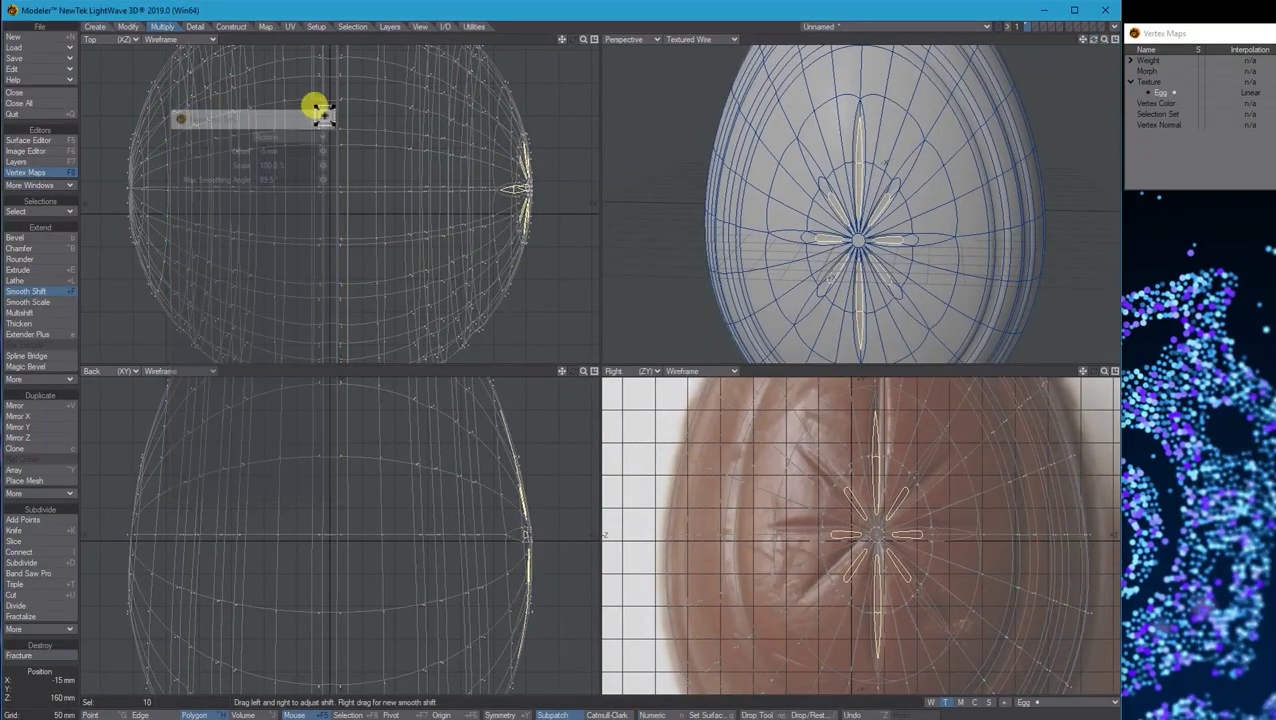
pyautogui.hotkey('ctrl', 'z')
# Step: Add the eight matching radial edges around the egg's -X pole to the edge selection
pyautogui.hotkey('ctrl', 'h')
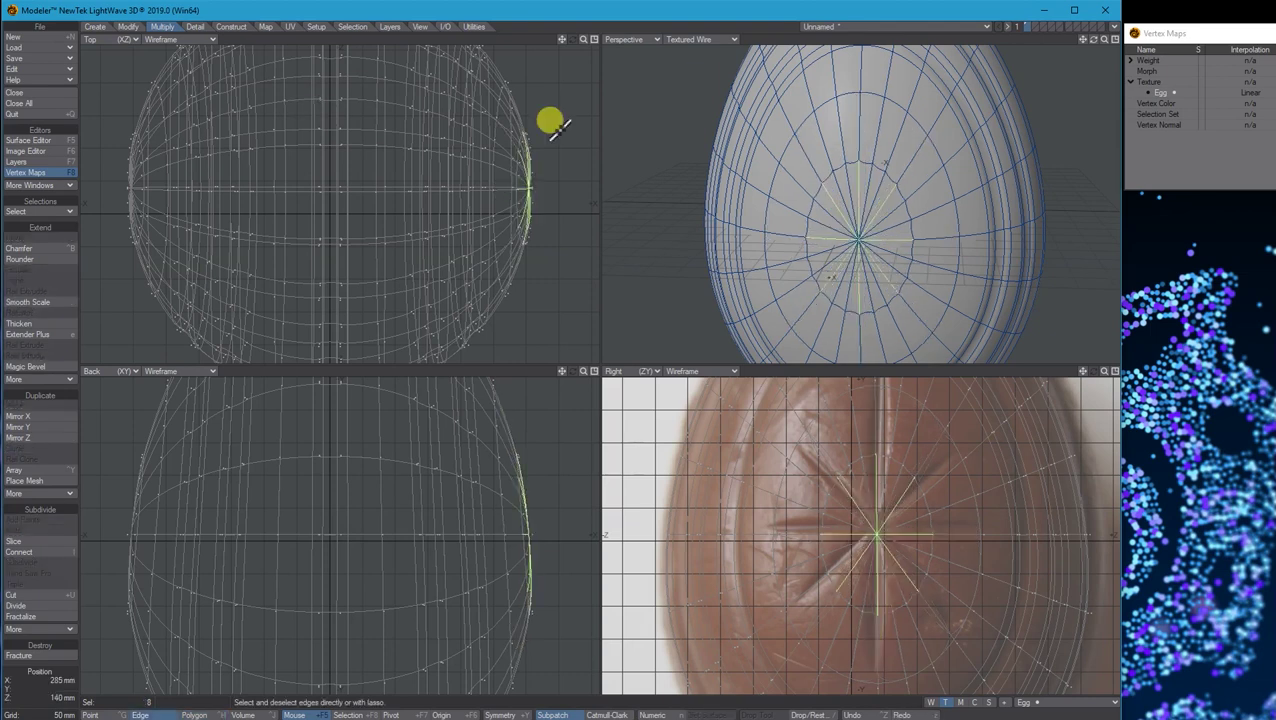
pyautogui.keyDown('alt'); pyautogui.moveTo(935, 145); pyautogui.dragTo(896, 140); pyautogui.keyUp('alt')
pyautogui.press('space')
pyautogui.press('space')
pyautogui.hotkey('ctrl', 'h')
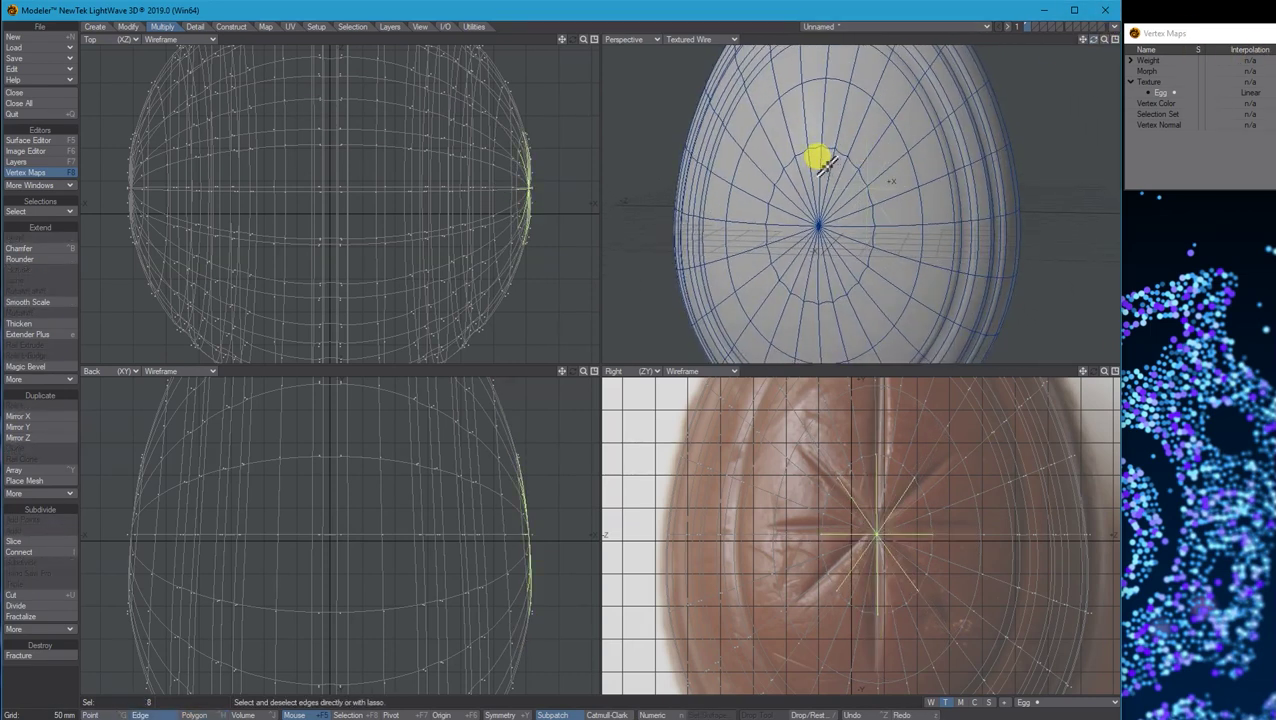
pyautogui.click(800, 168)
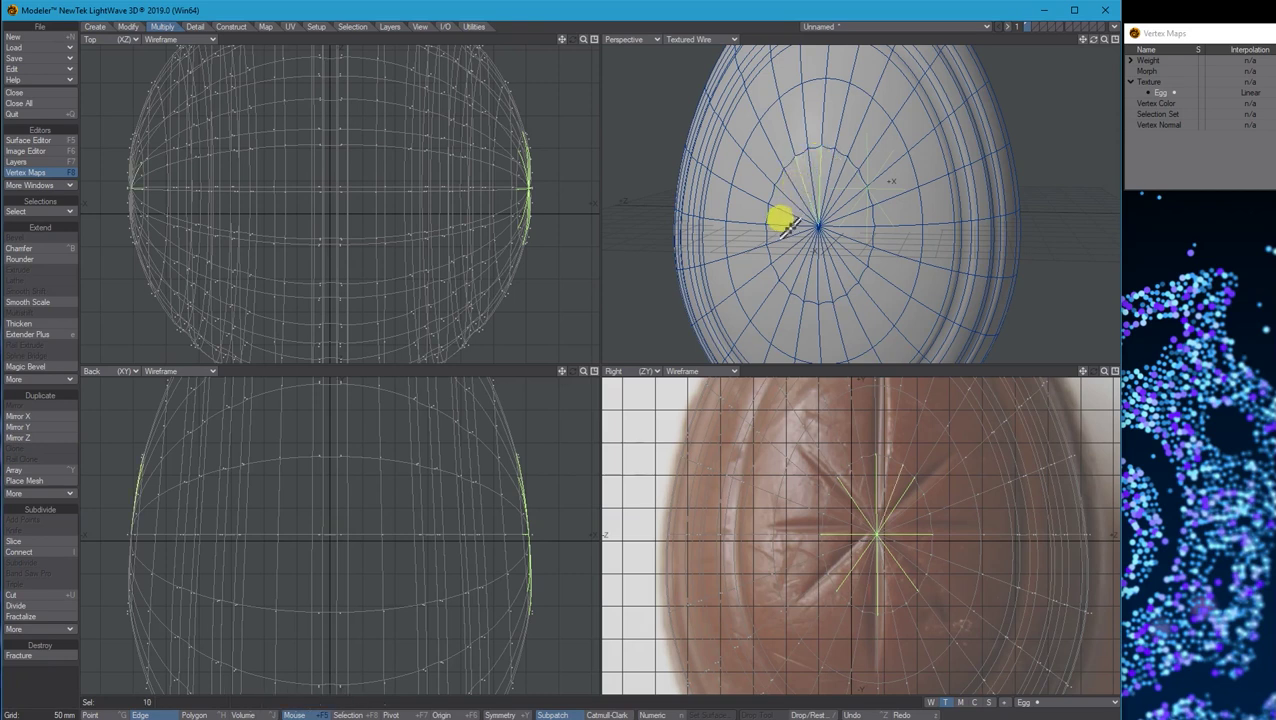
pyautogui.click(799, 171)
pyautogui.click(792, 188)
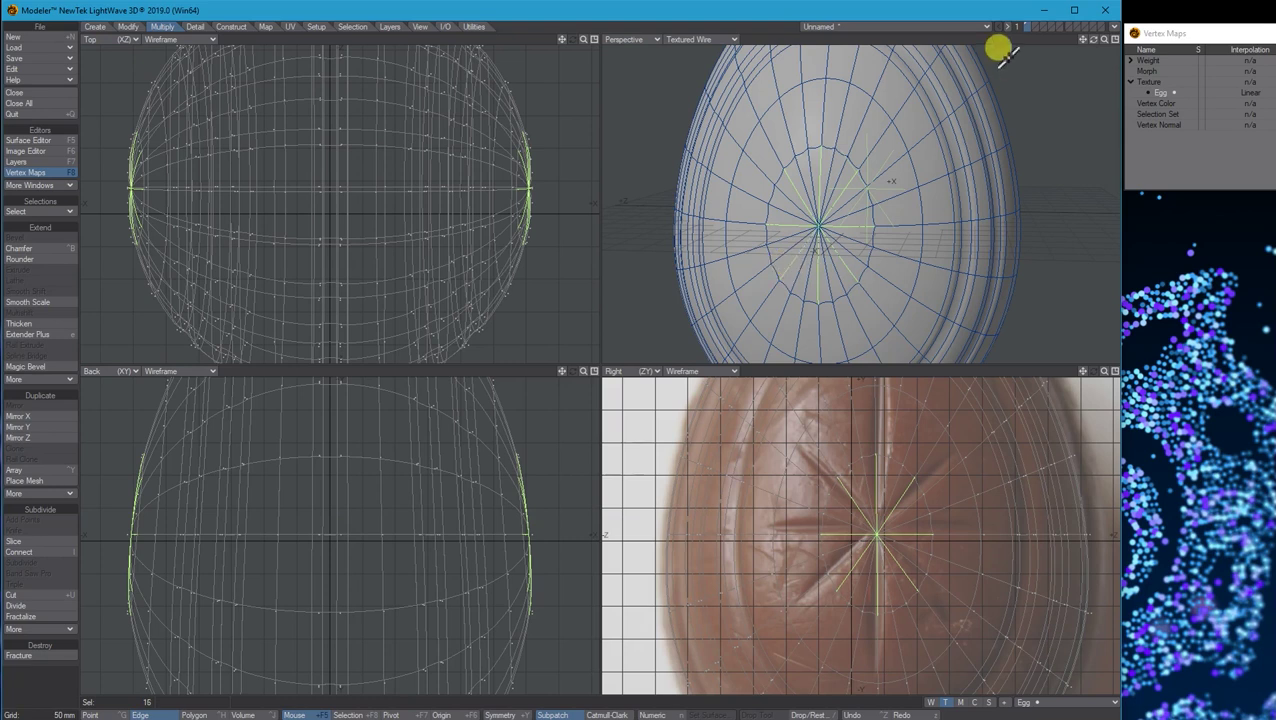
# Step: Chamfer the sixteen selected radial edges at the egg's +X and -X poles into thin wedge polygons, and clear the selection
pyautogui.moveTo(1093, 39); pyautogui.dragTo(1065, 33)
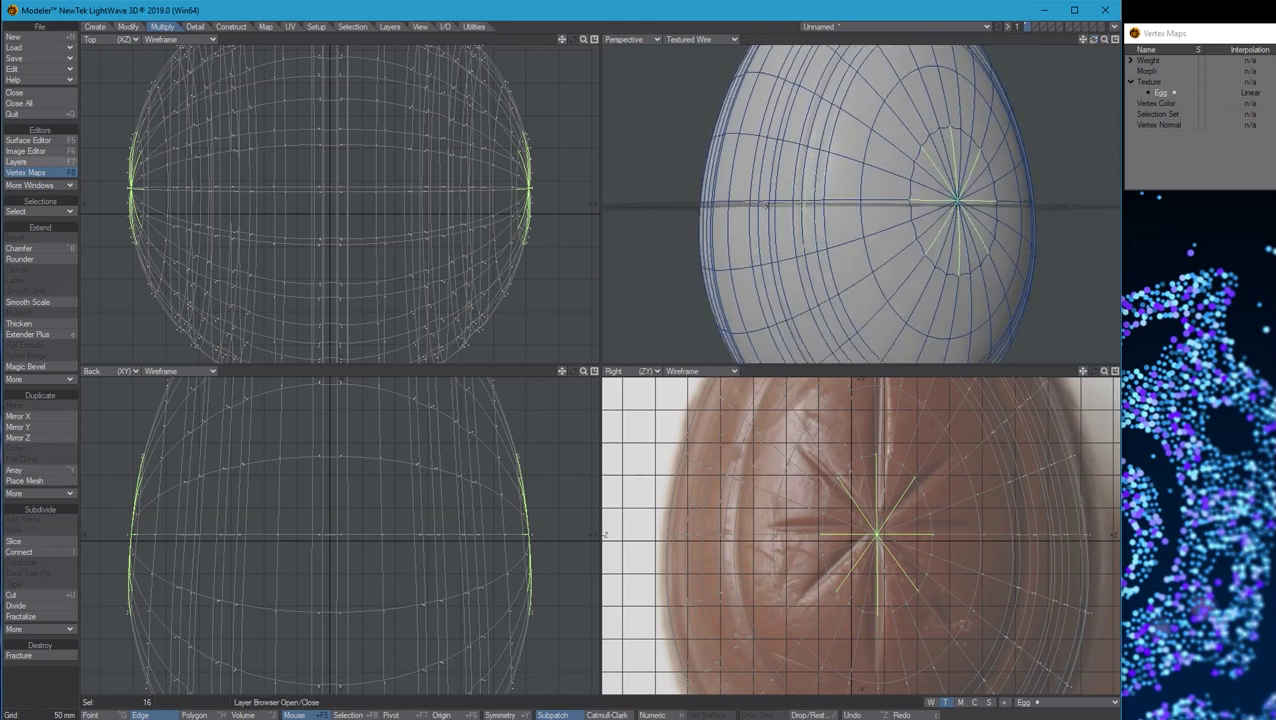
pyautogui.moveTo(0, 438); pyautogui.dragTo(712, 67)
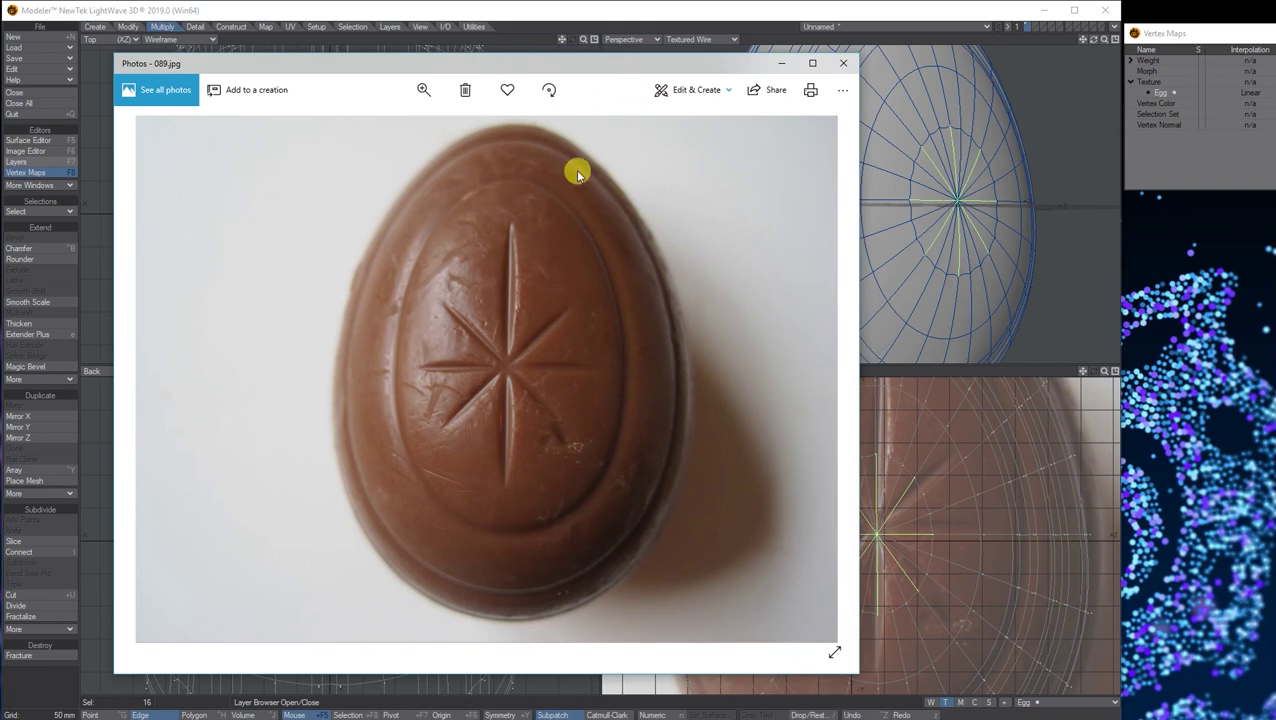
pyautogui.hotkey('alt', 'Tab')
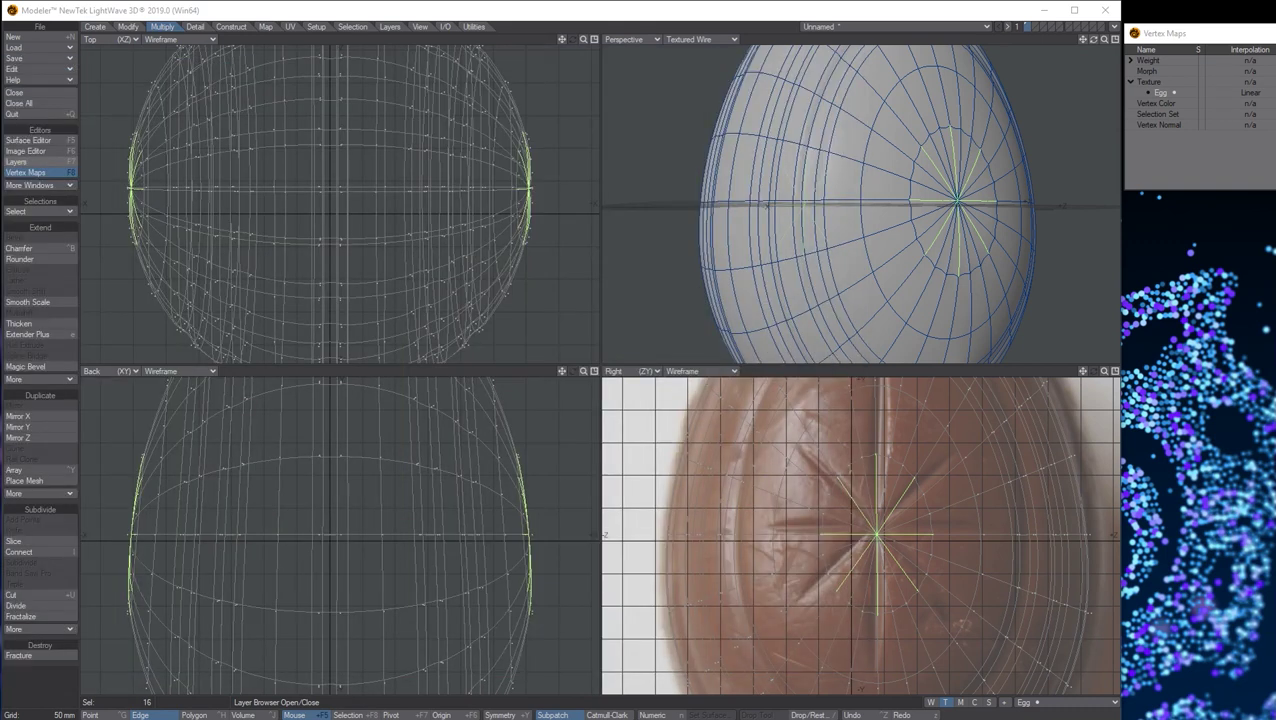
pyautogui.moveTo(1094, 39)
pyautogui.mouseDown()
pyautogui.moveTo(1003, 62)
pyautogui.moveTo(1083, 45)
pyautogui.mouseUp()
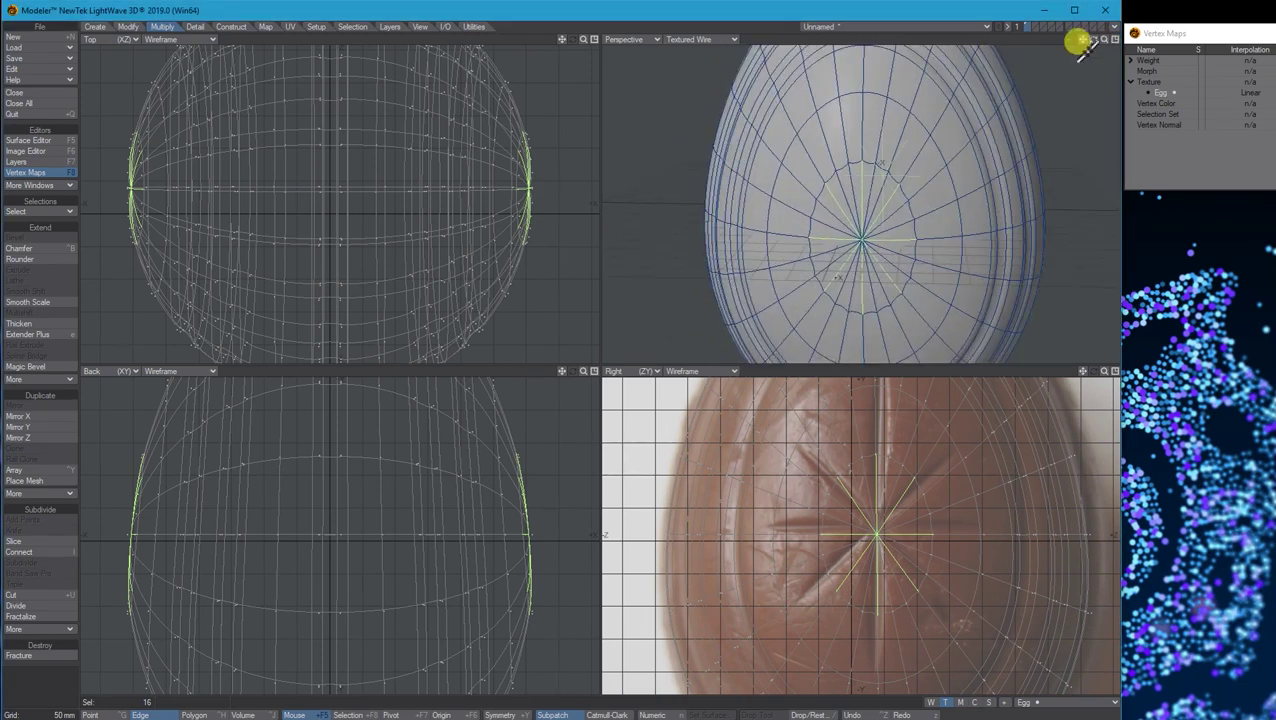
pyautogui.click(28, 249)
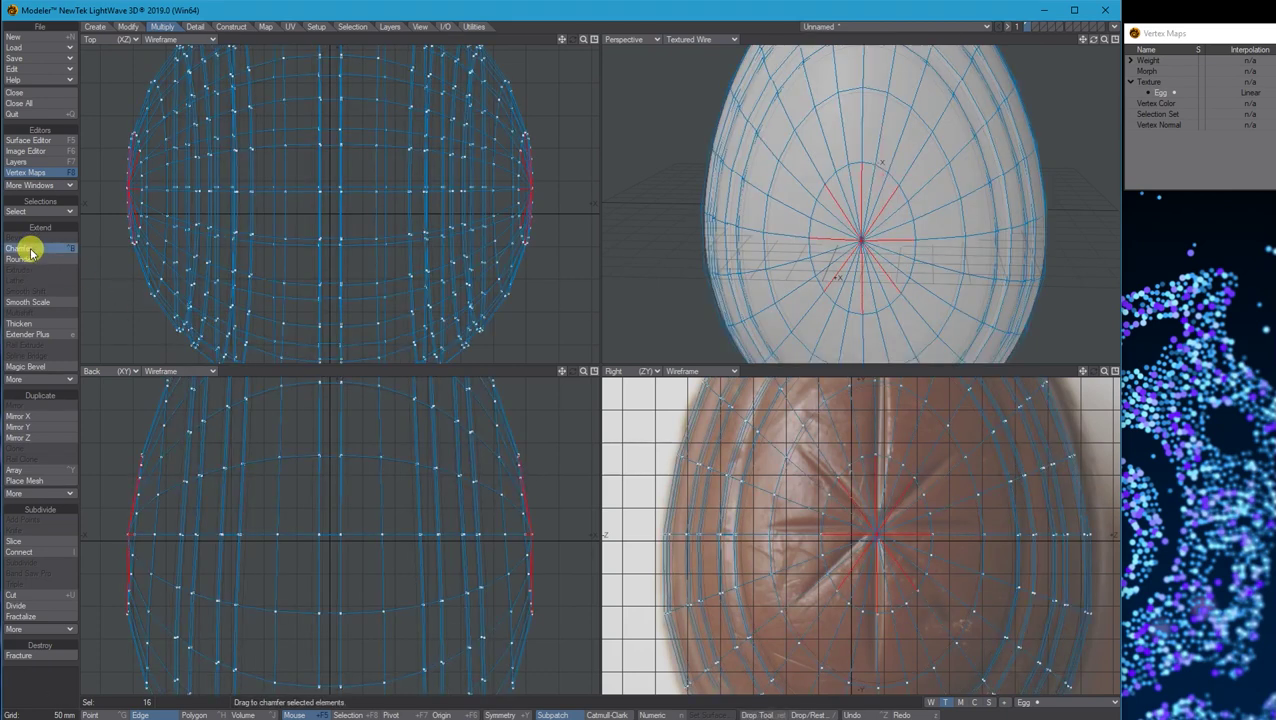
pyautogui.moveTo(760, 215); pyautogui.dragTo(780, 215)
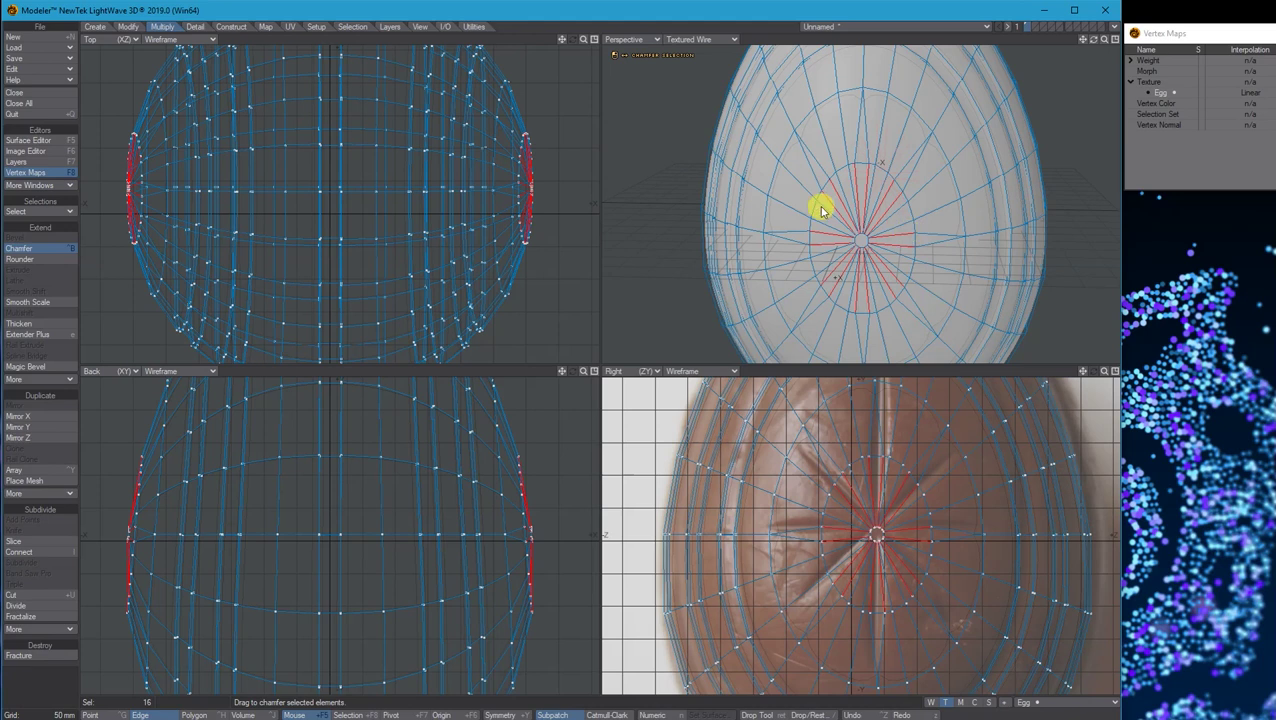
pyautogui.press('space')
pyautogui.press('/')
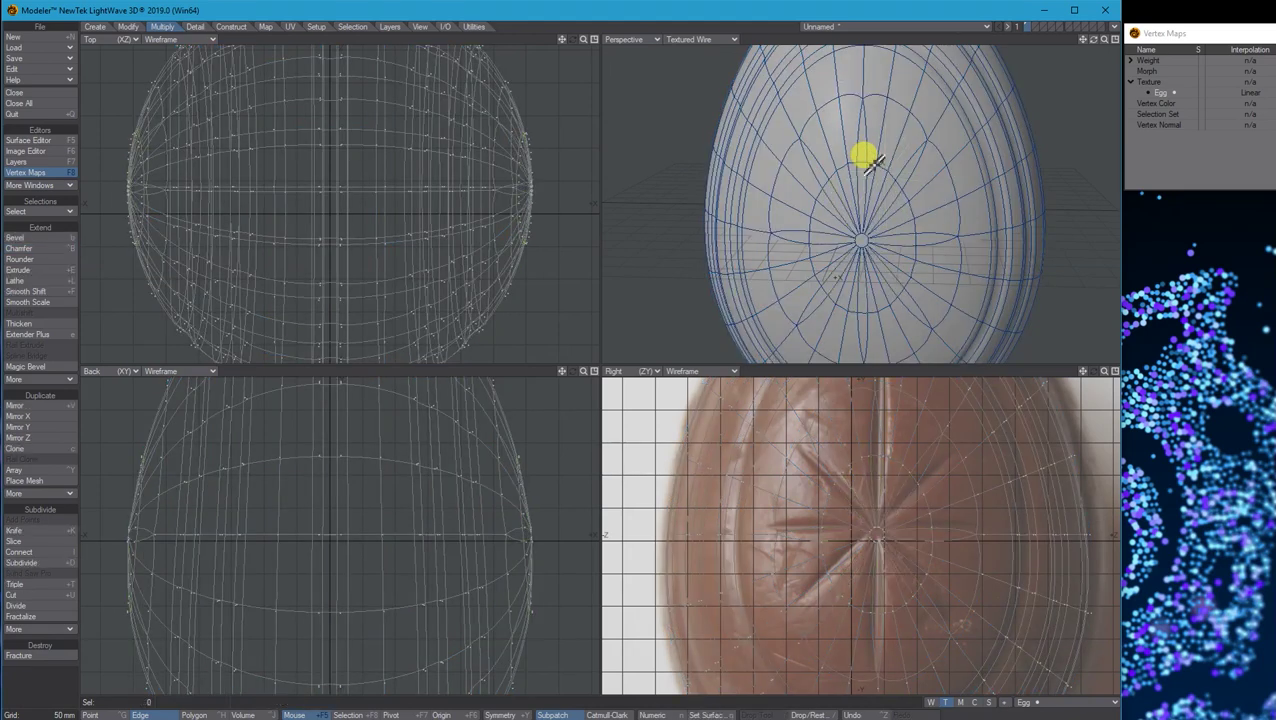
# Step: Select the ten thin star polygons around the +X pole and the ten matching ones around the -X pole
pyautogui.click(216, 714)
pyautogui.click(855, 145)
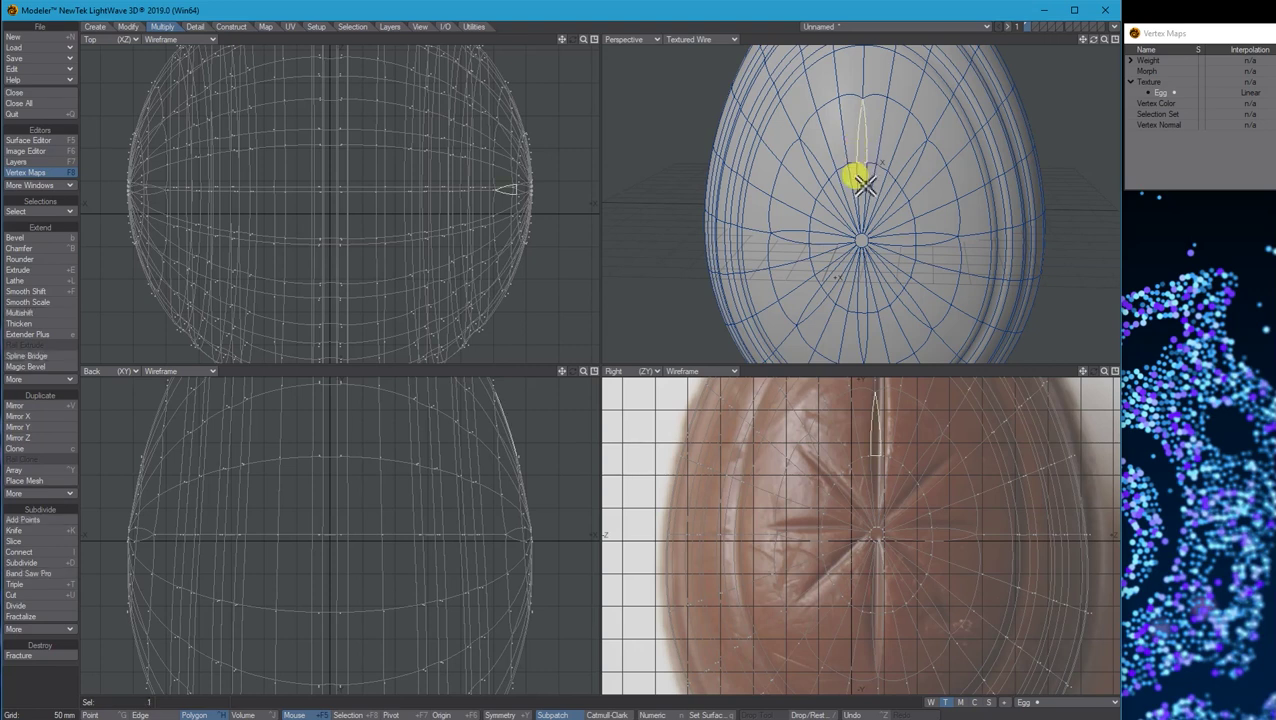
pyautogui.click(888, 186)
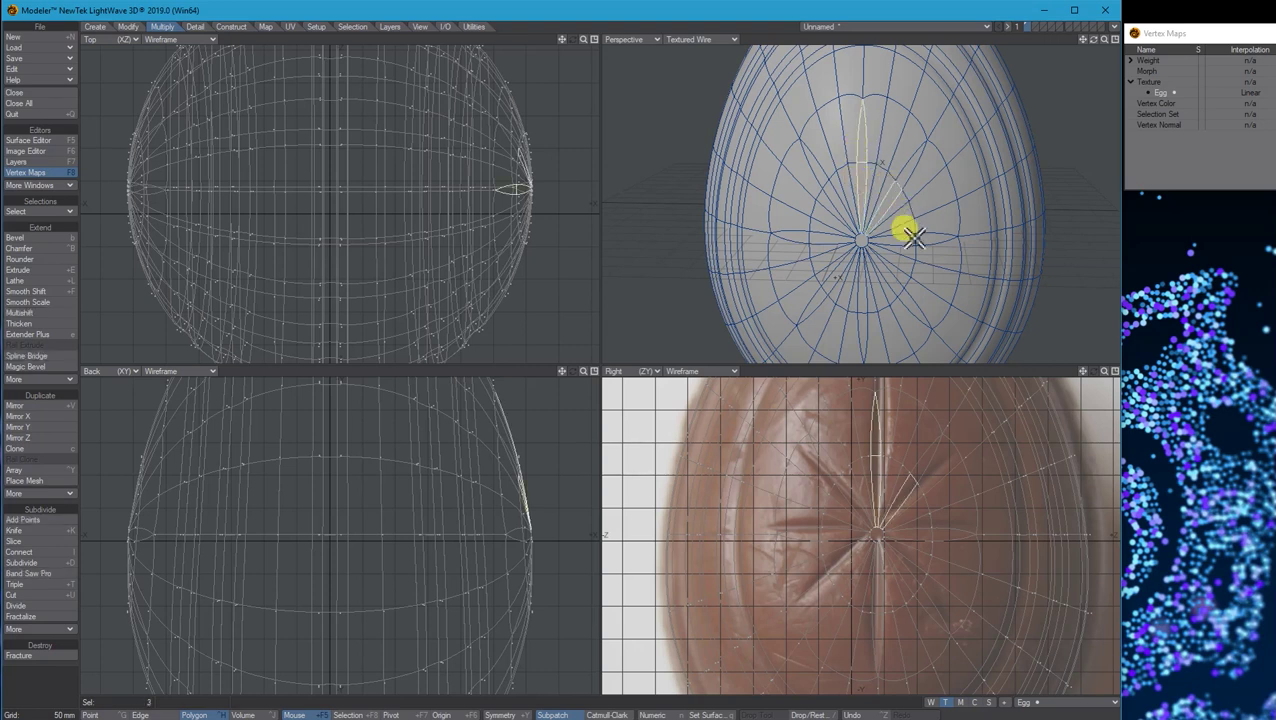
pyautogui.click(884, 278)
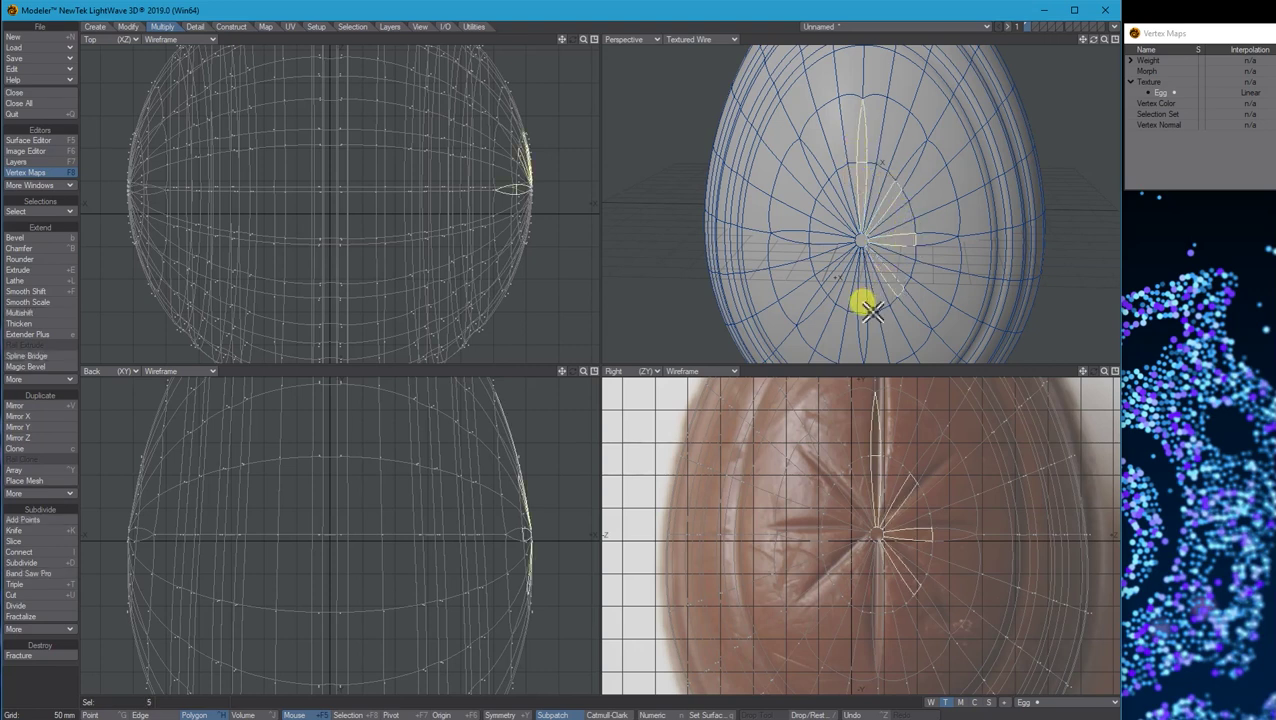
pyautogui.click(863, 302)
pyautogui.click(864, 332)
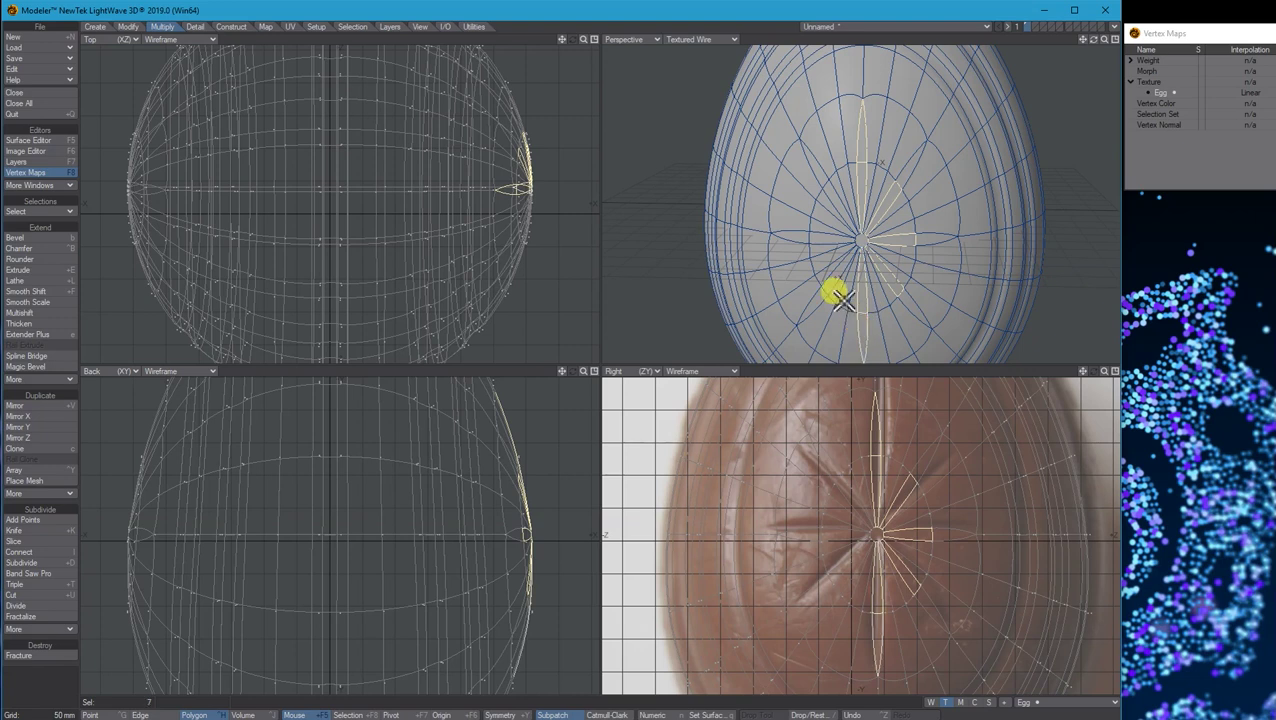
pyautogui.click(820, 236)
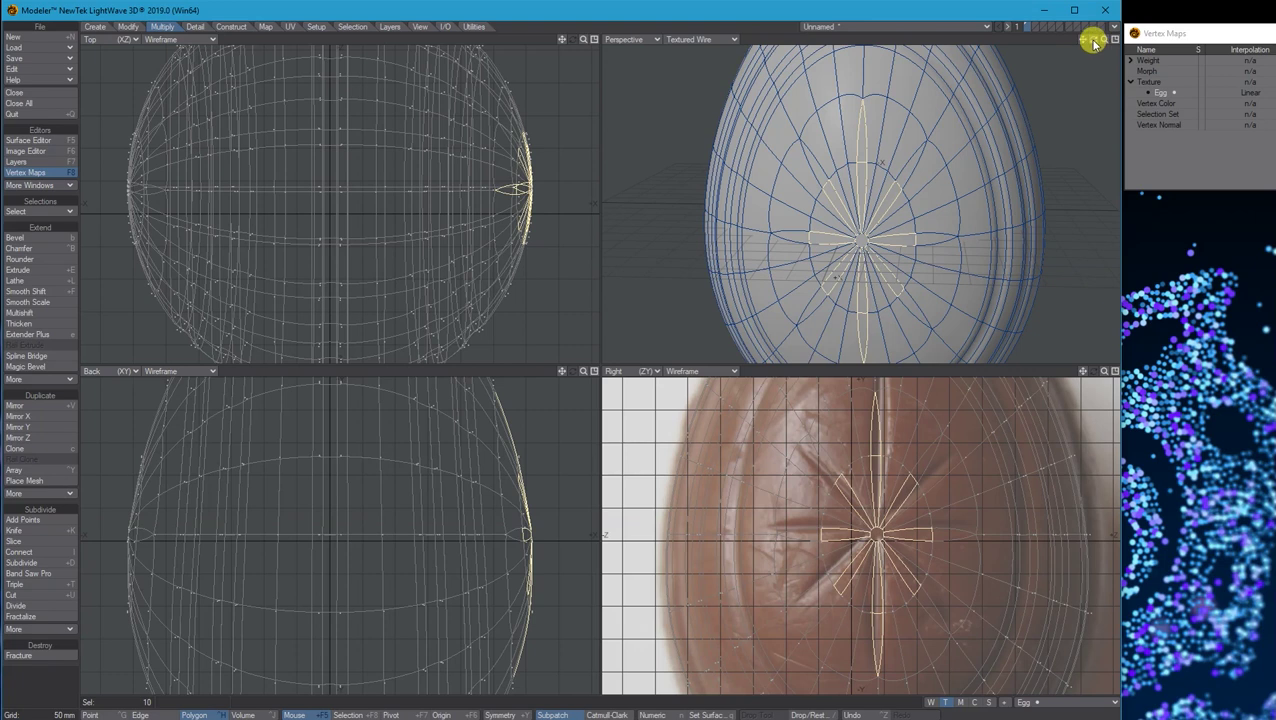
pyautogui.moveTo(1094, 42); pyautogui.dragTo(897, 85)
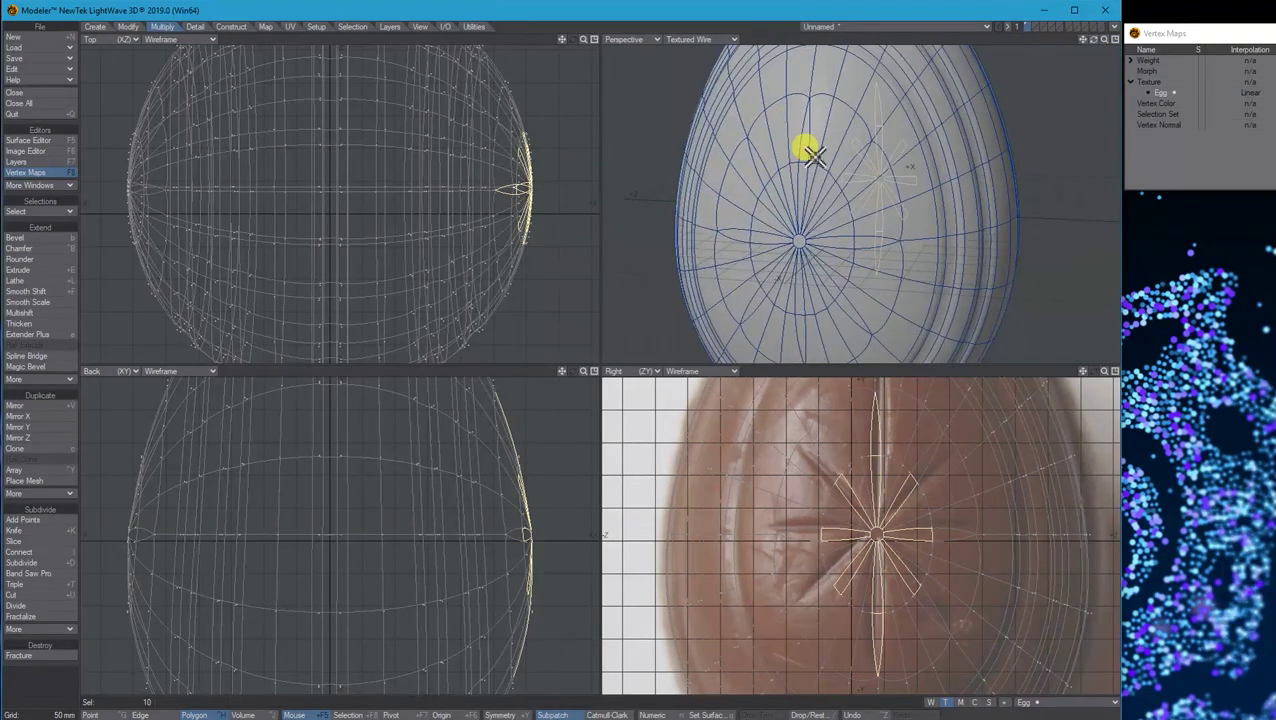
pyautogui.moveTo(812, 155)
pyautogui.mouseDown()
pyautogui.moveTo(803, 170)
pyautogui.moveTo(848, 246)
pyautogui.moveTo(835, 287)
pyautogui.moveTo(800, 302)
pyautogui.moveTo(806, 327)
pyautogui.moveTo(776, 281)
pyautogui.moveTo(780, 211)
pyautogui.mouseUp()
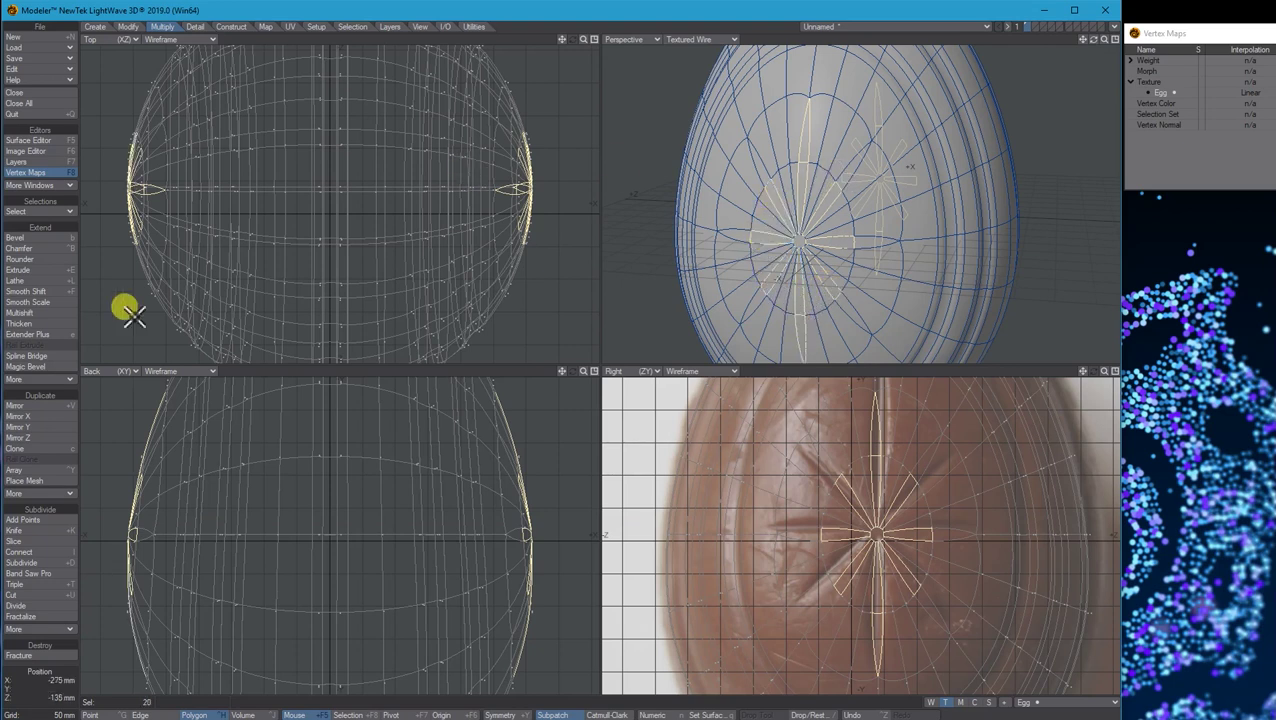
# Step: Try to Smooth Shift the selected star polygons at both poles by an offset of -5 mm
pyautogui.click(40, 291)
pyautogui.click(334, 194)
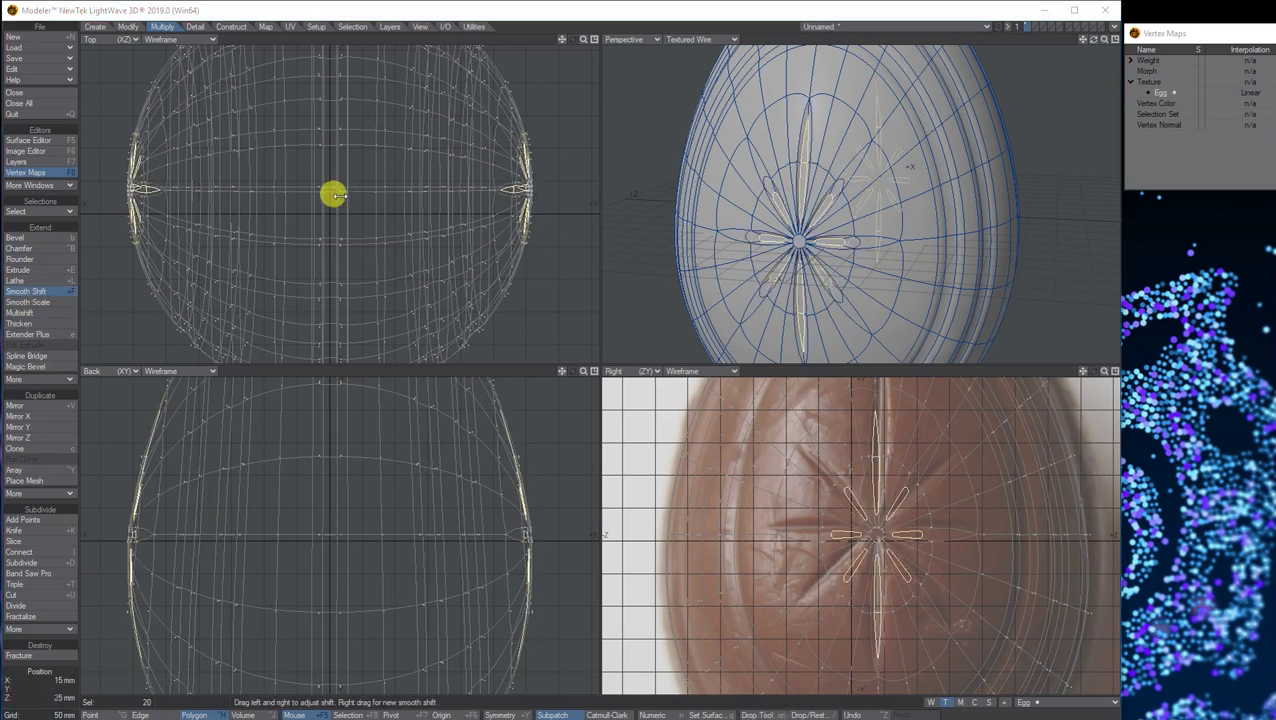
pyautogui.press('n')
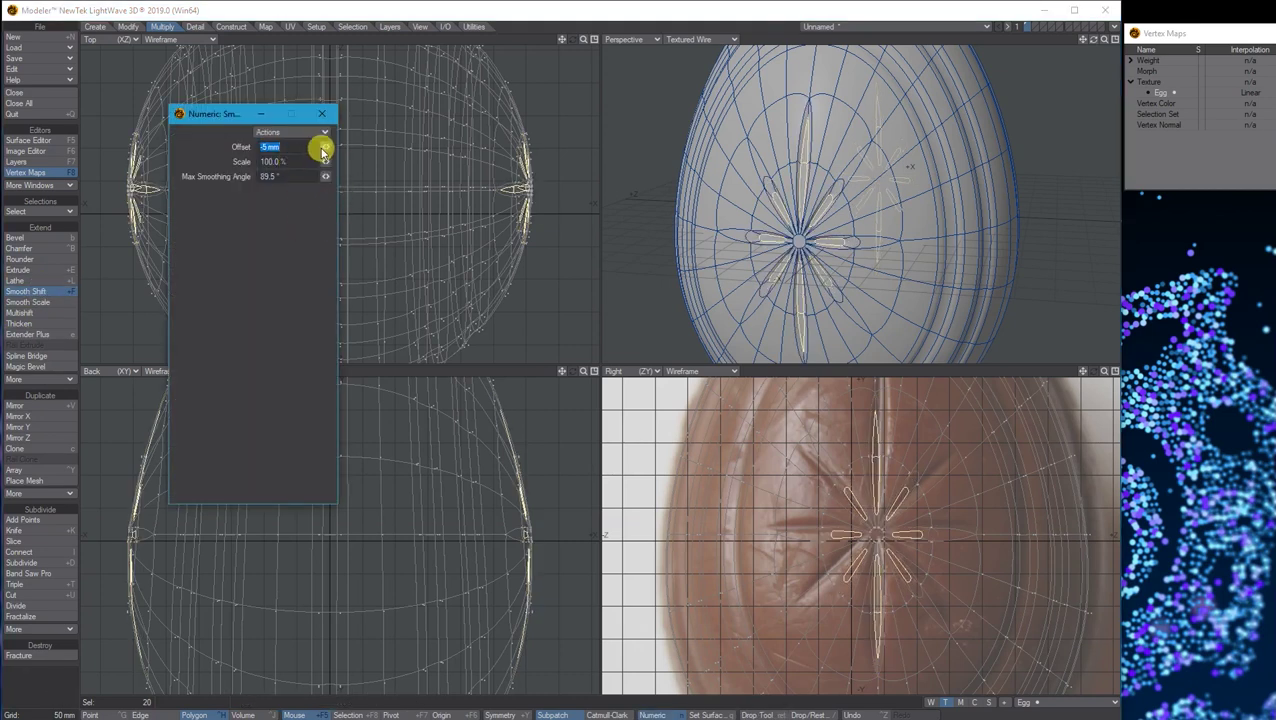
pyautogui.moveTo(325, 147); pyautogui.dragTo(321, 147)
pyautogui.click(321, 113)
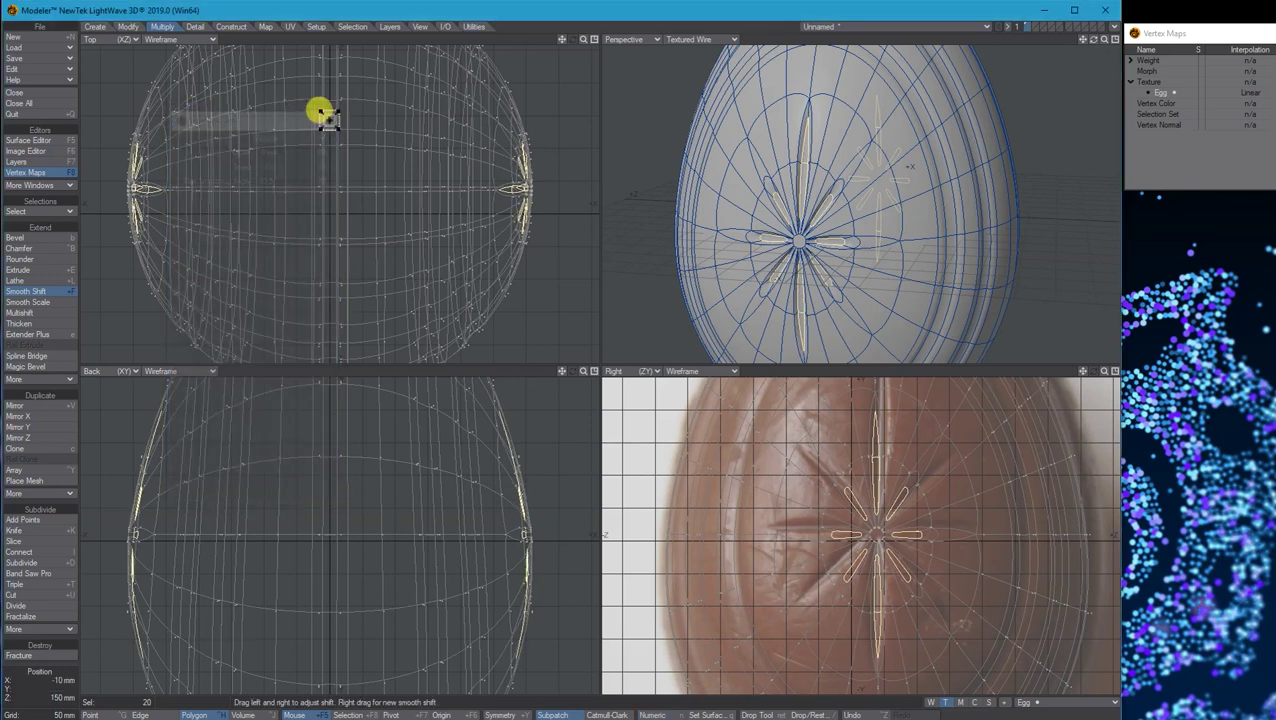
pyautogui.click(862, 192)
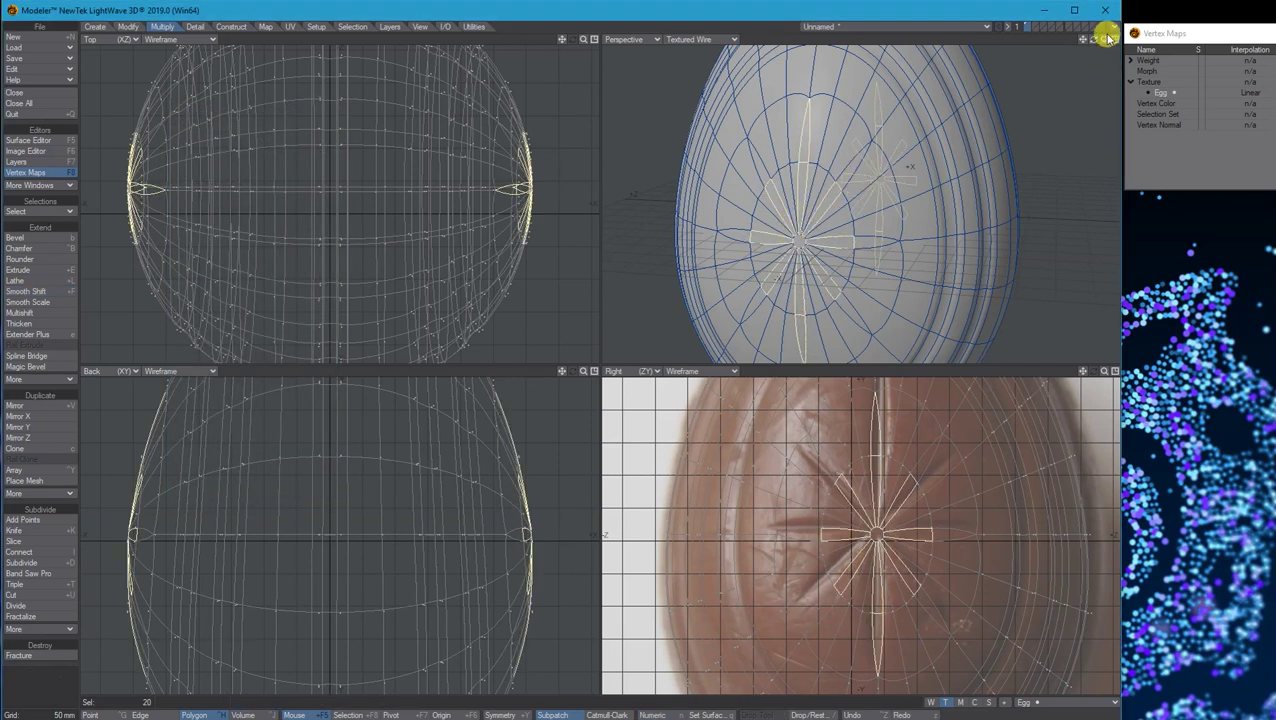
# Step: Add the small centre polygon at each of the two poles to the star polygon selection
pyautogui.hotkey('shift', 'a')
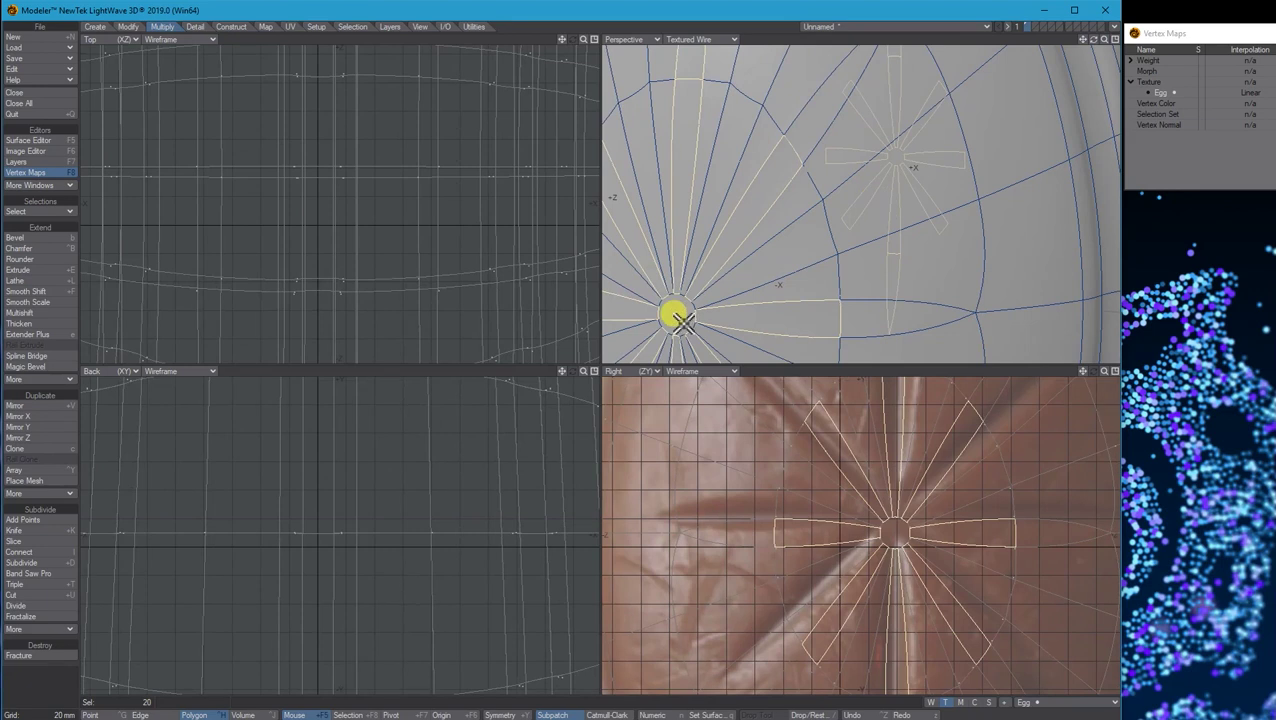
pyautogui.click(1092, 41)
pyautogui.moveTo(1093, 40); pyautogui.dragTo(855, 40)
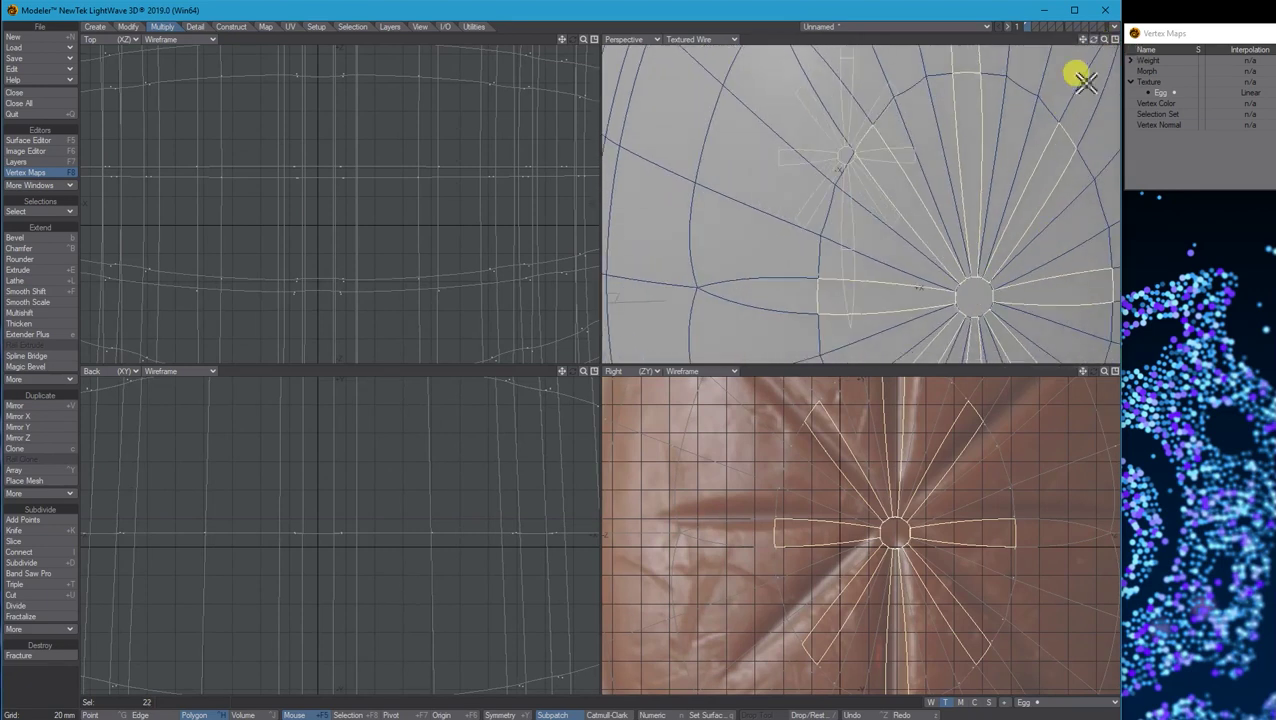
# Step: Smooth Shift the star polygons and pole centres on both sides by an offset of -8 mm, and clear the selection
pyautogui.press('a')
pyautogui.click(68, 295)
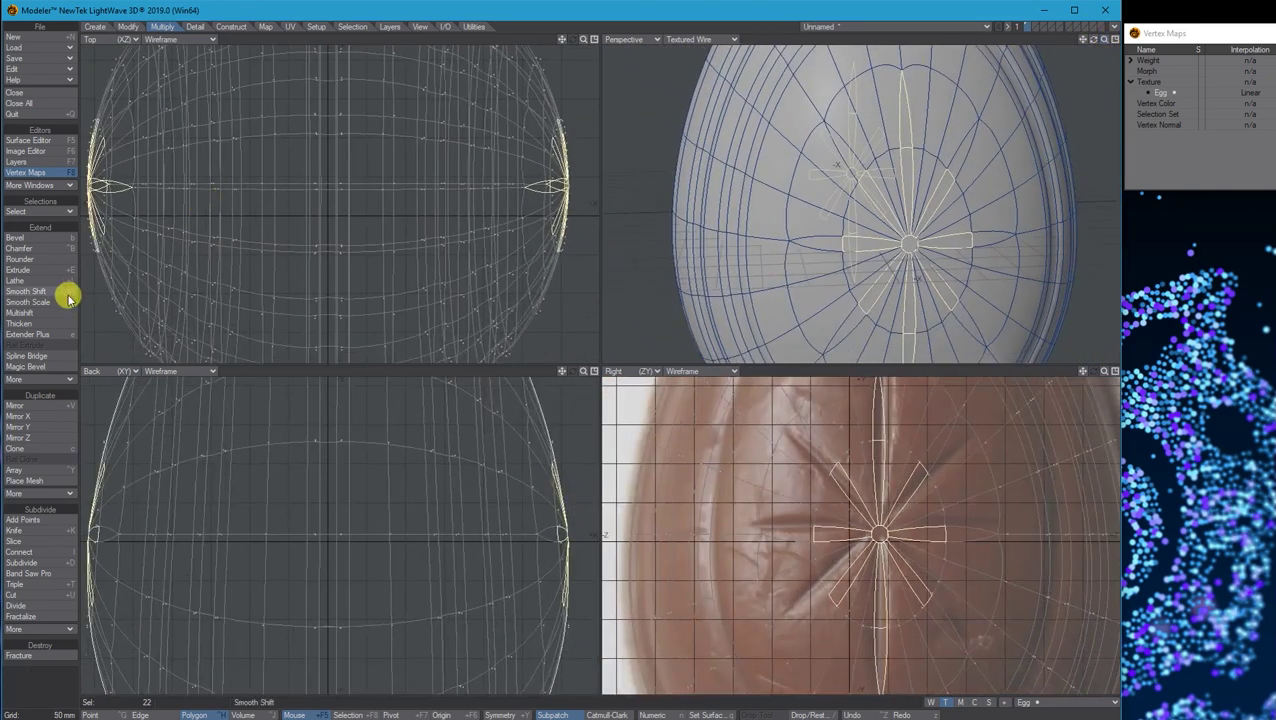
pyautogui.press('n')
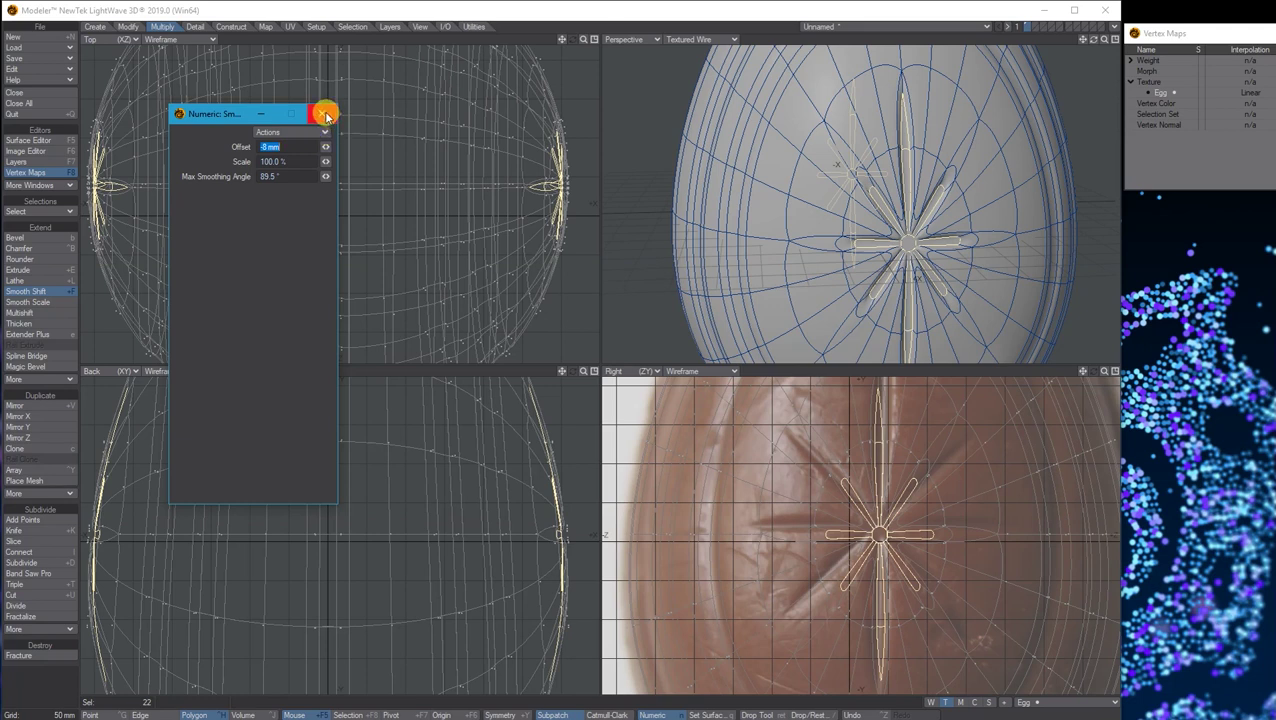
pyautogui.click(324, 117)
pyautogui.press('space')
pyautogui.press('/')
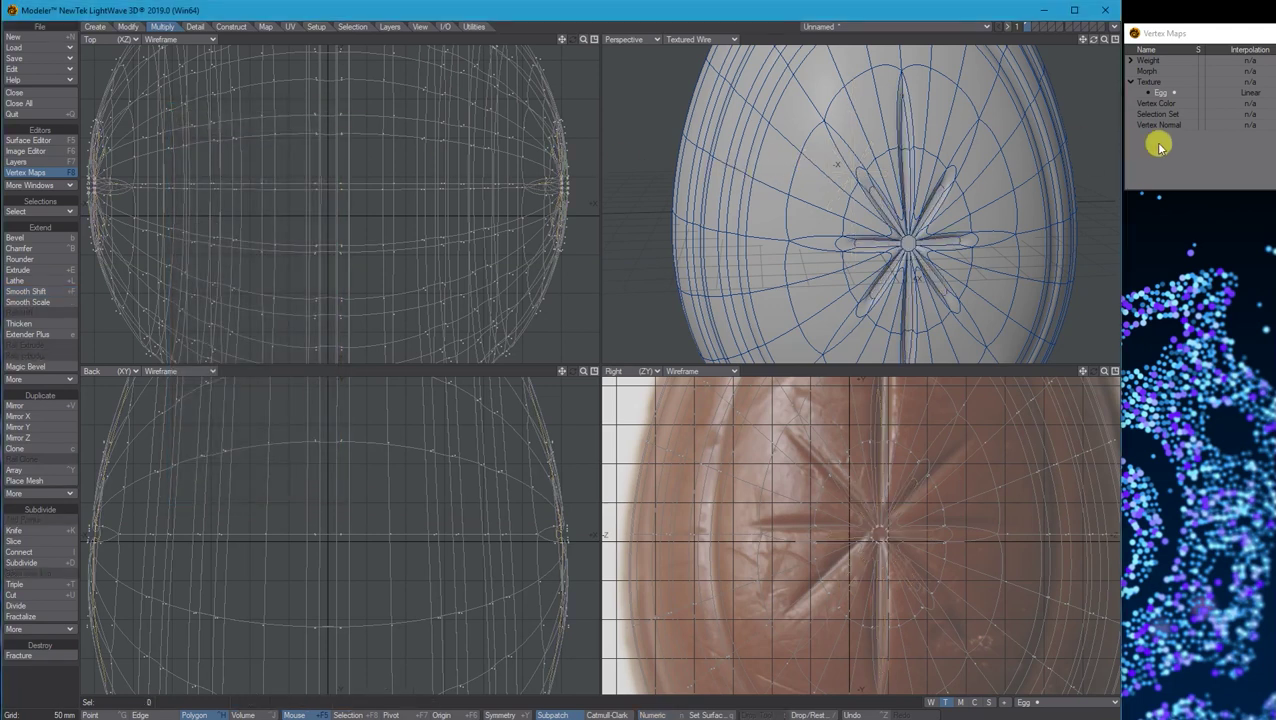
# Step: Set the Perspective viewport shading to Texture and inspect the recessed star and ring grooves on both sides of the egg
pyautogui.click(686, 40)
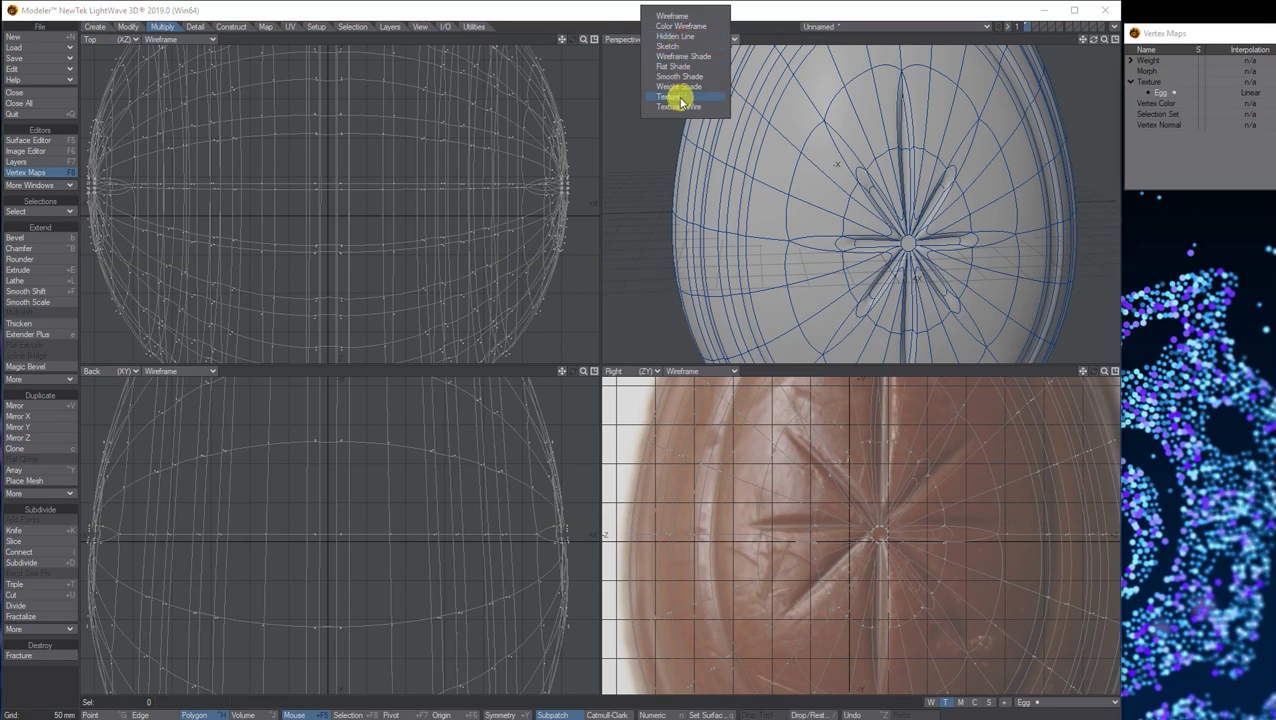
pyautogui.click(680, 100)
pyautogui.press('a')
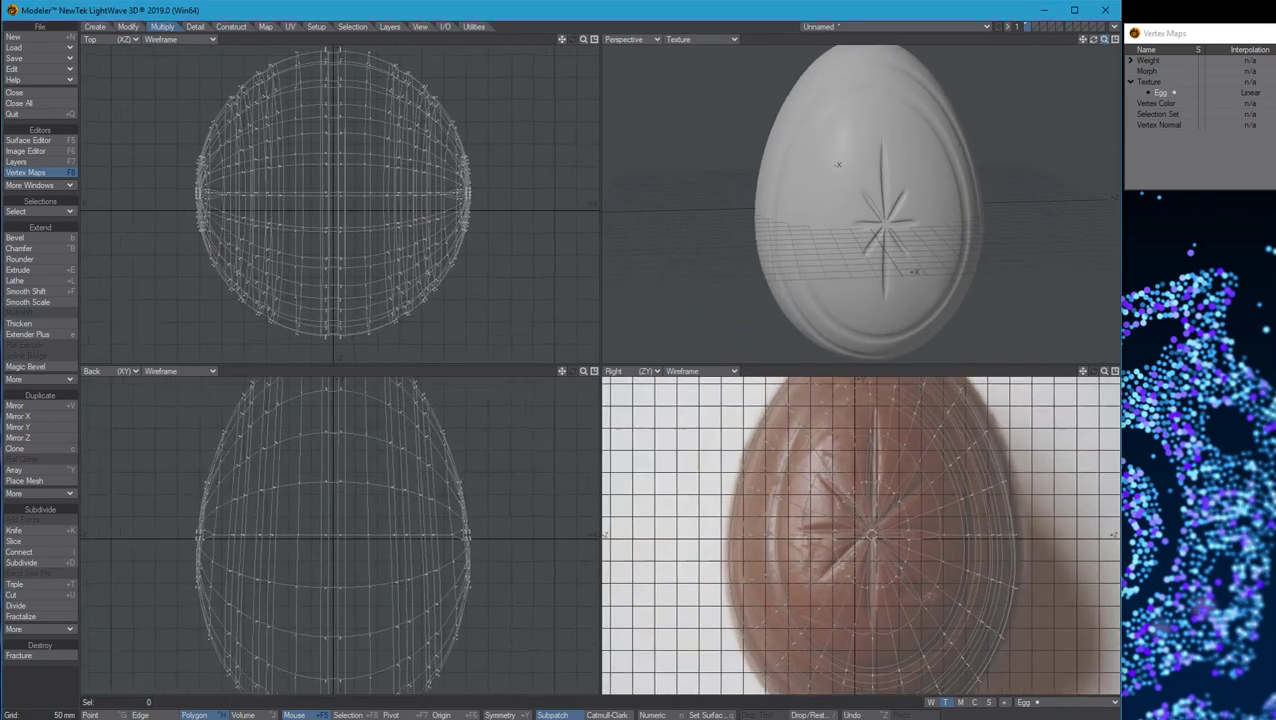
pyautogui.moveTo(1104, 39); pyautogui.dragTo(1228, 38)
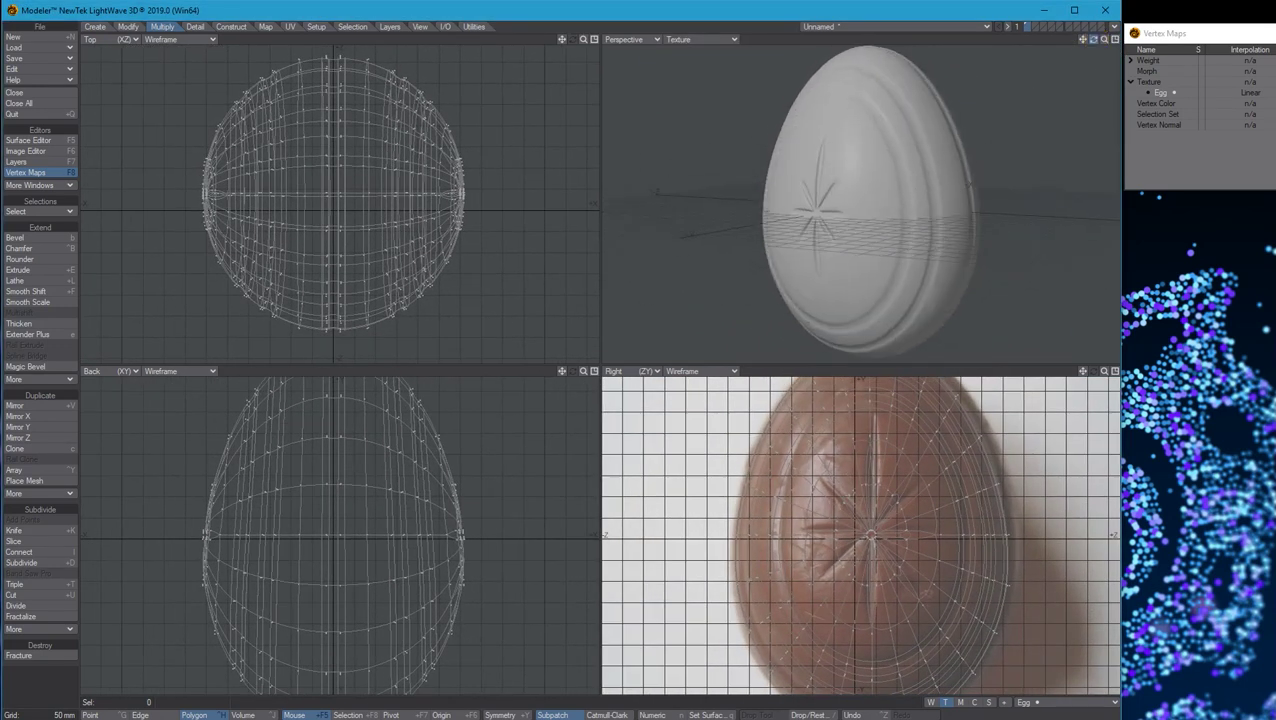
pyautogui.moveTo(1030, 46); pyautogui.dragTo(1085, 78)
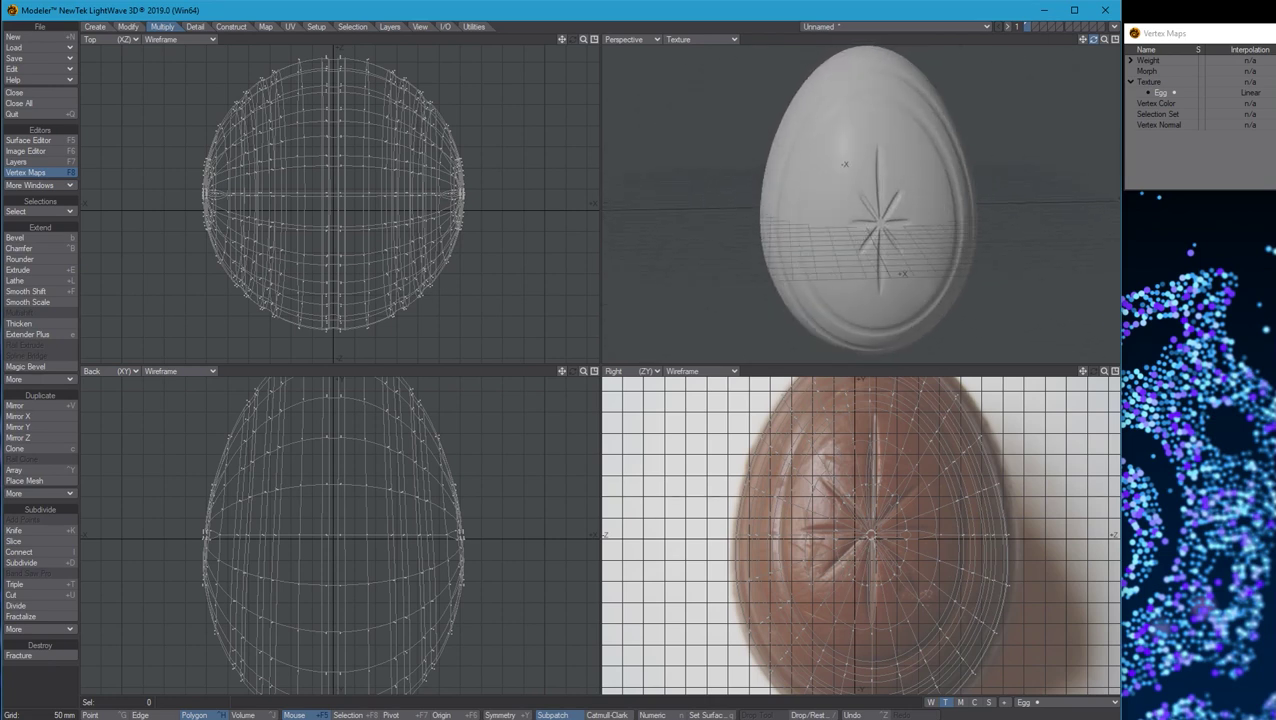
pyautogui.moveTo(900, 70); pyautogui.dragTo(870, 74)
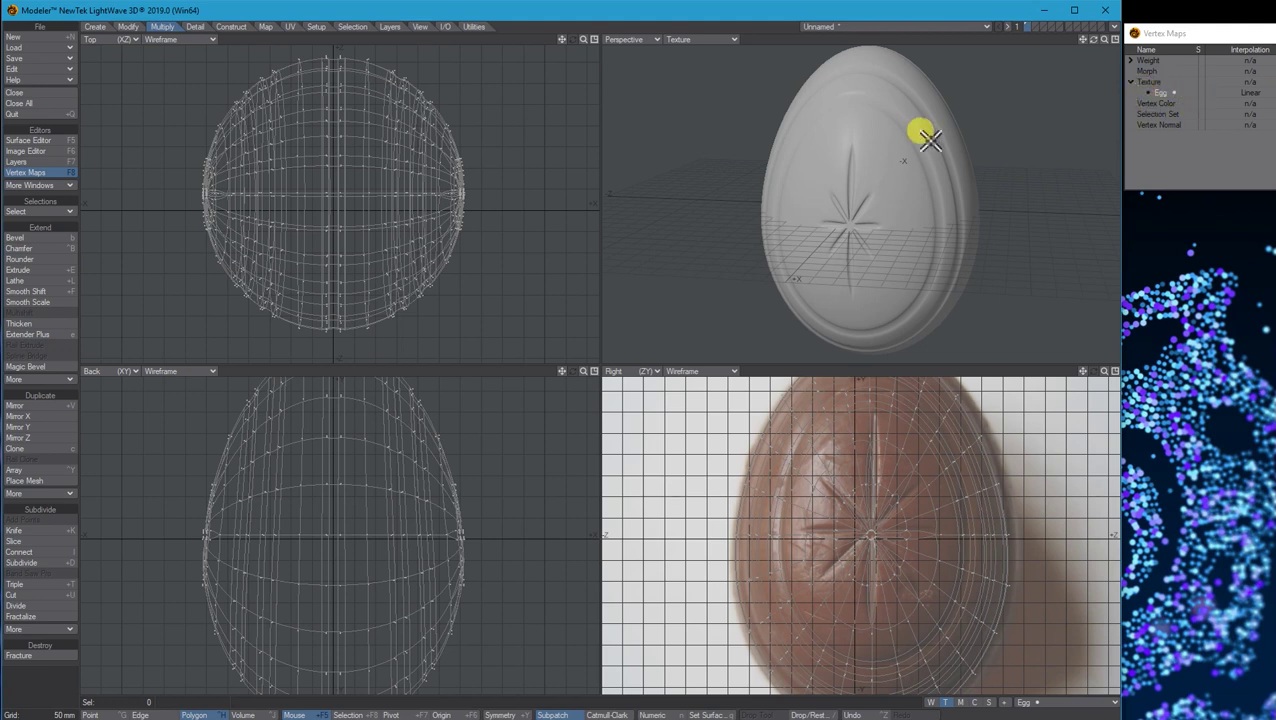
# Step: Switch the Top (XZ) viewport to the UV Texture view to show the egg's whole UV layout
pyautogui.click(117, 38)
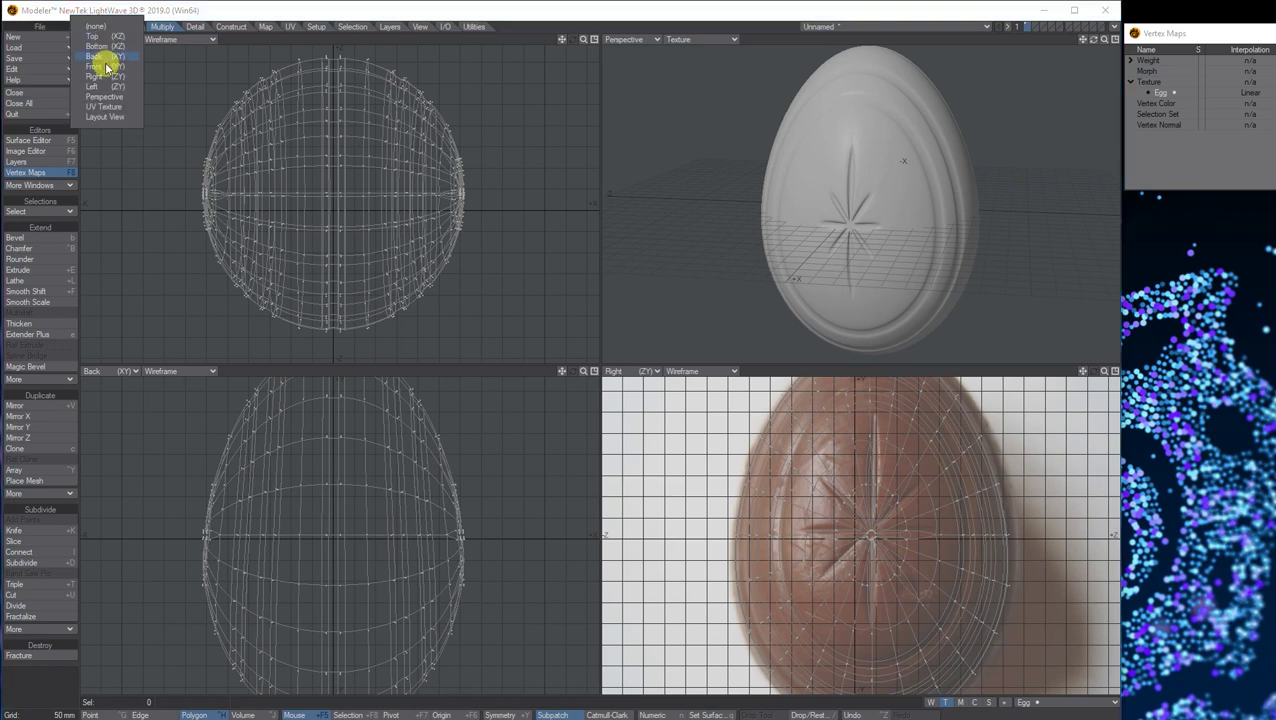
pyautogui.click(105, 108)
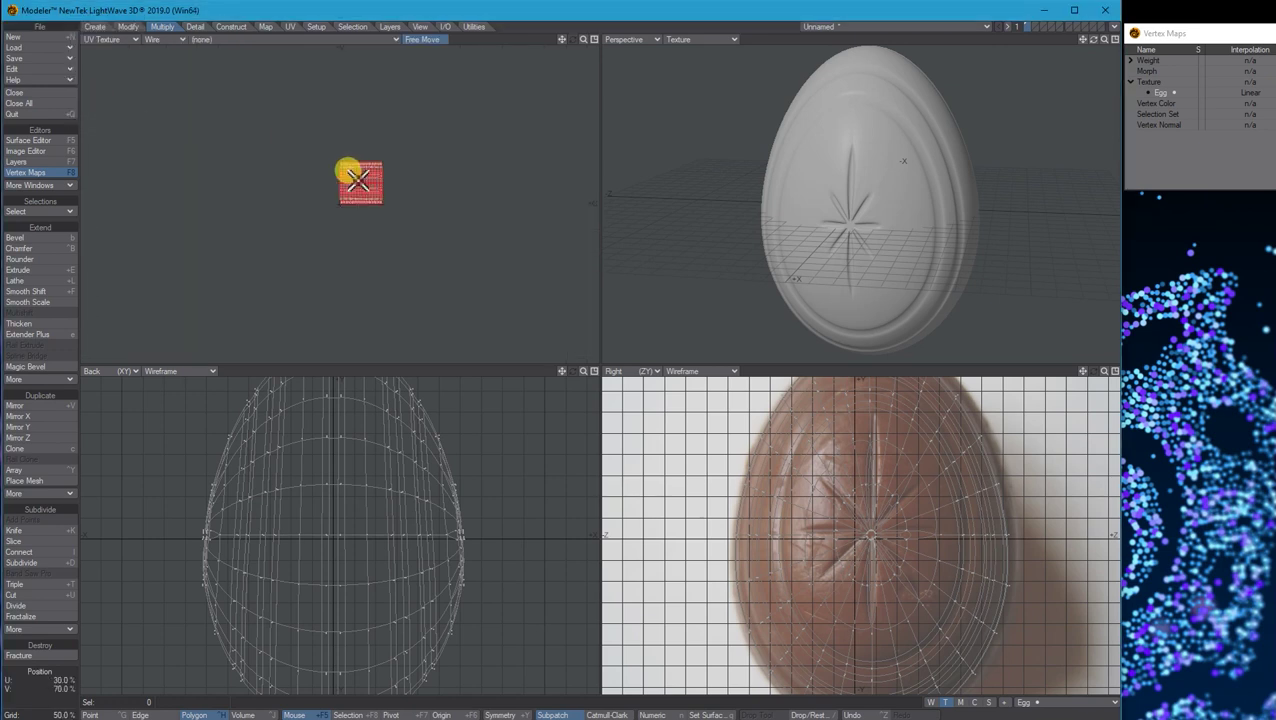
pyautogui.press('a')
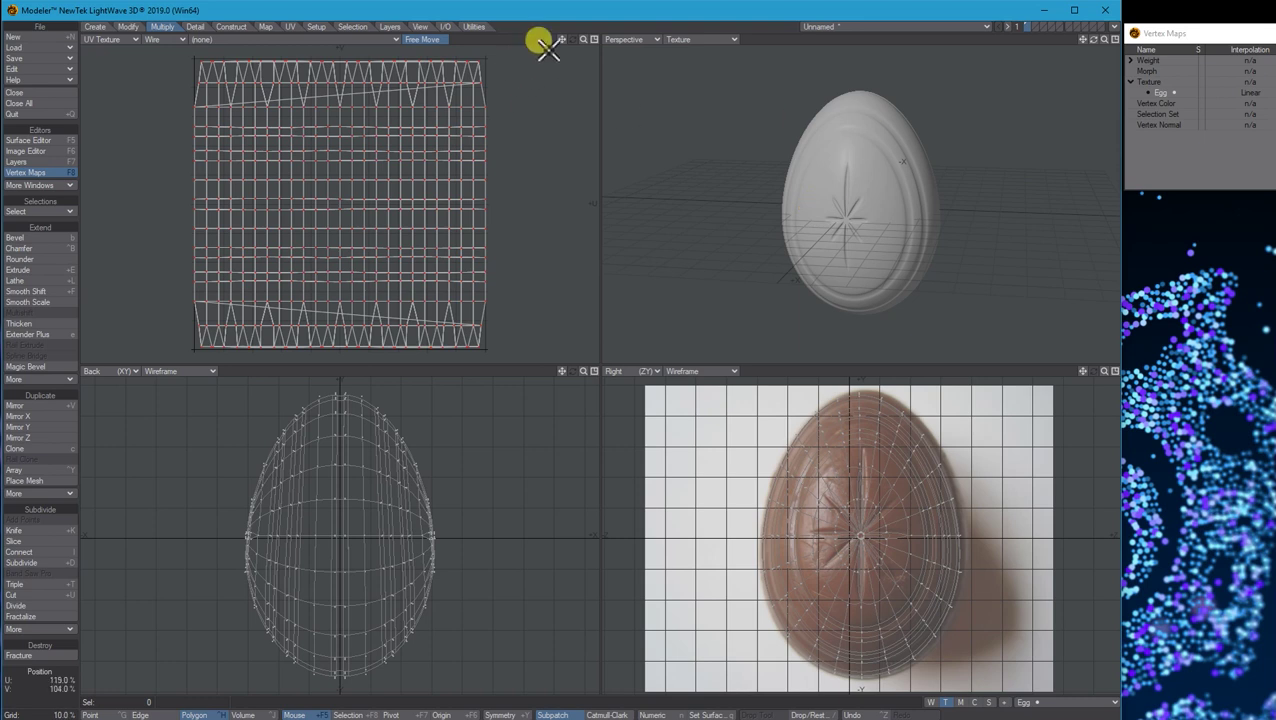
pyautogui.moveTo(583, 38); pyautogui.dragTo(573, 51)
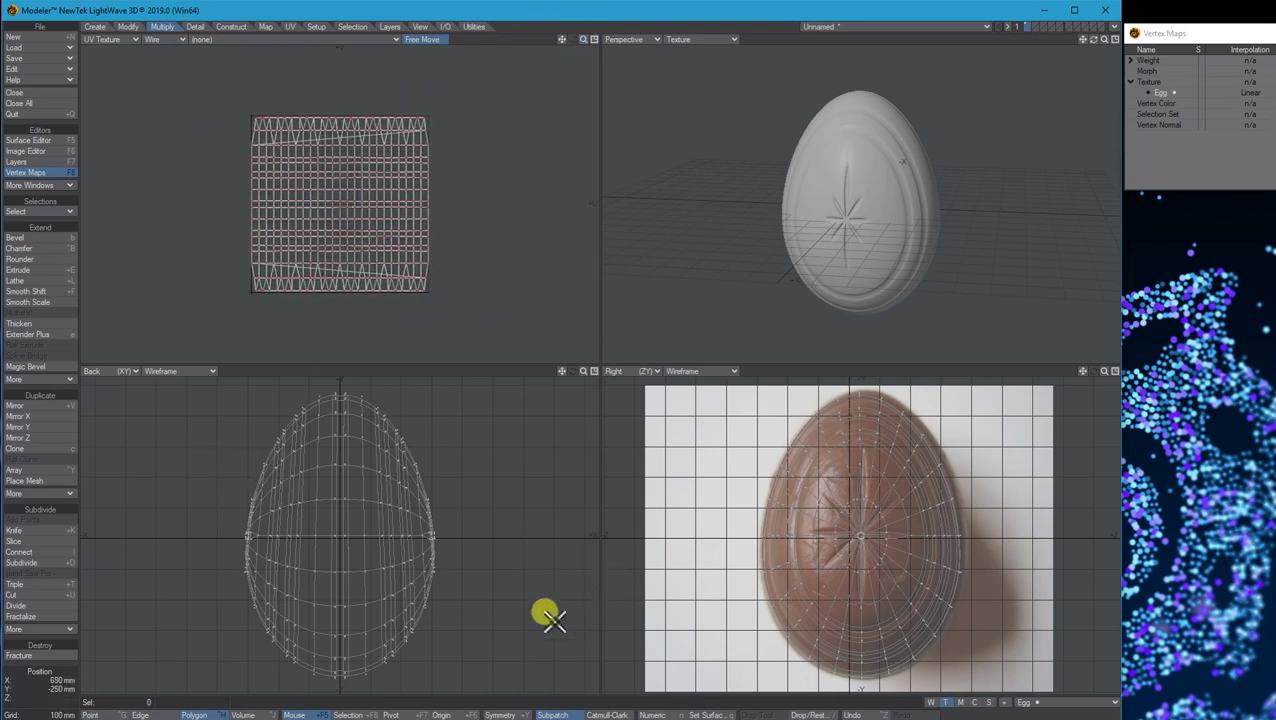
# Step: Assign the Egg surface to the model's polygons and check that surface's settings in the Surface Editor
pyautogui.click(716, 713)
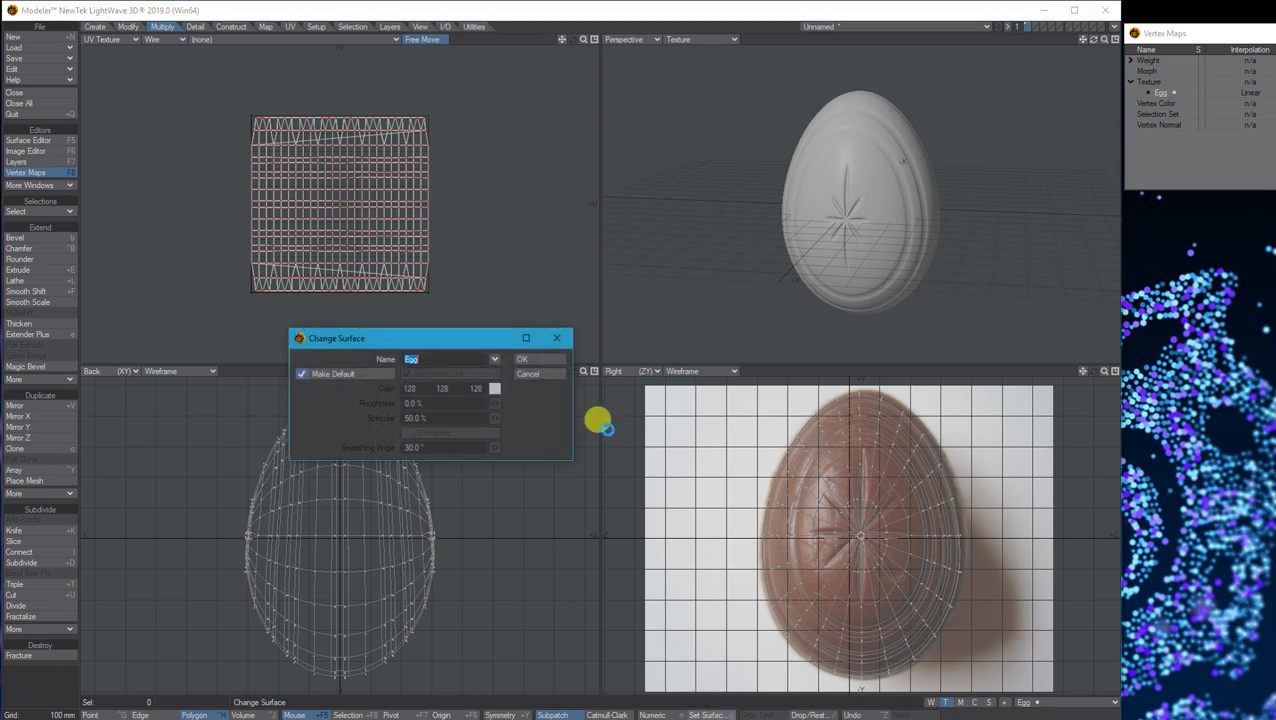
pyautogui.click(521, 358)
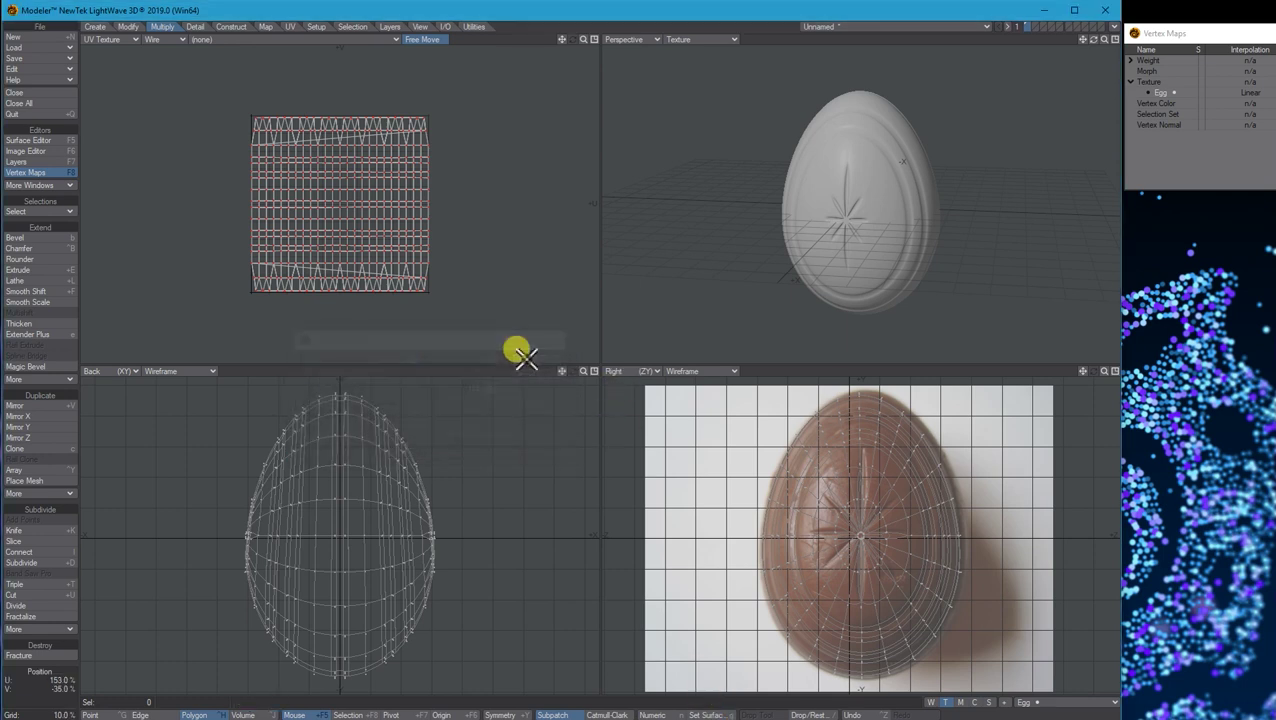
pyautogui.click(40, 140)
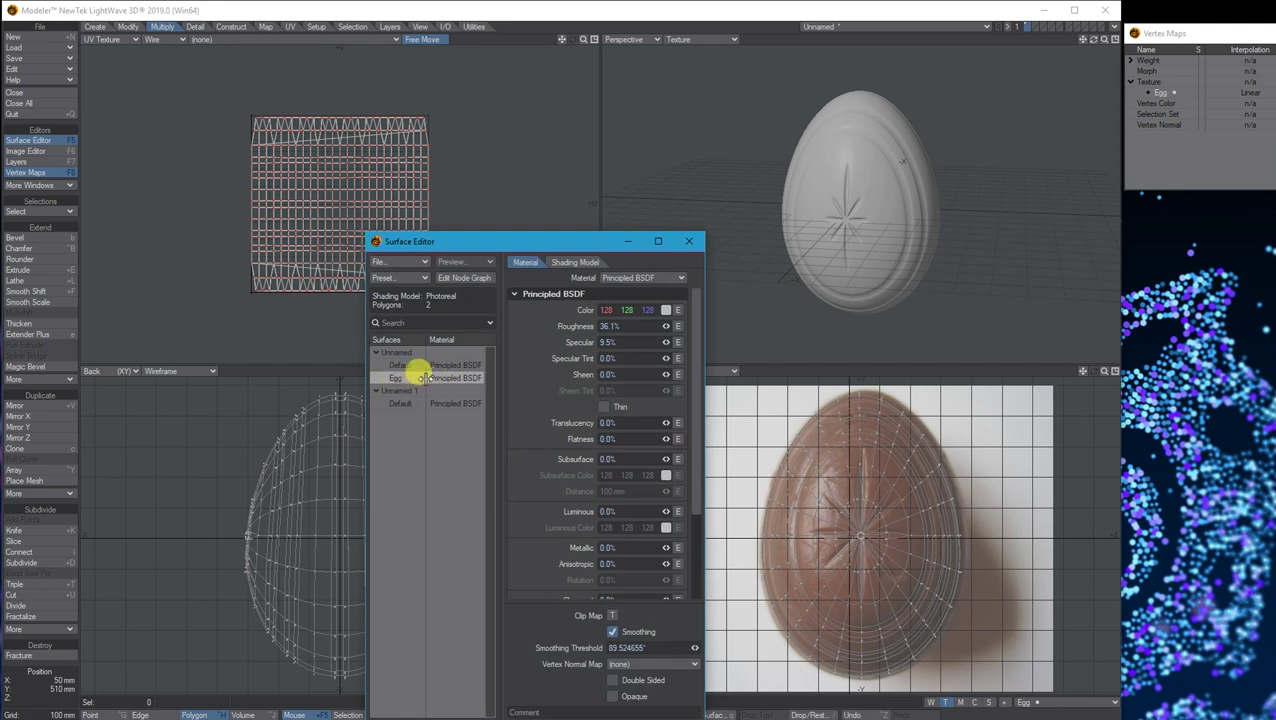
pyautogui.click(697, 243)
pyautogui.moveTo(1093, 39)
pyautogui.mouseDown()
pyautogui.moveTo(1020, 60)
pyautogui.moveTo(960, 40)
pyautogui.moveTo(1095, 60)
pyautogui.moveTo(1035, 45)
pyautogui.moveTo(1090, 48)
pyautogui.moveTo(1068, 42)
pyautogui.mouseUp()
pyautogui.moveTo(1093, 39)
pyautogui.mouseDown()
pyautogui.moveTo(1080, 51)
pyautogui.moveTo(1118, 39)
pyautogui.moveTo(1096, 40)
pyautogui.moveTo(1122, 32)
pyautogui.moveTo(1116, 18)
pyautogui.moveTo(1098, 46)
pyautogui.moveTo(1091, 37)
pyautogui.mouseUp()
pyautogui.click(893, 140)
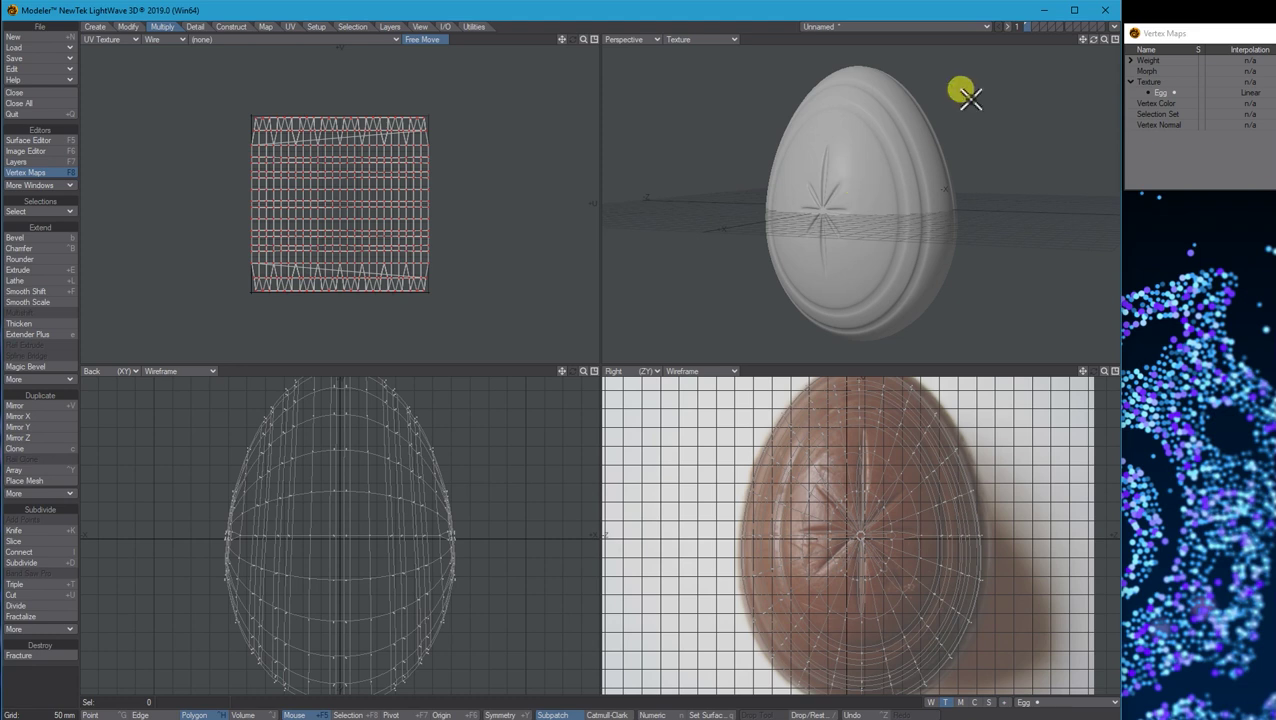